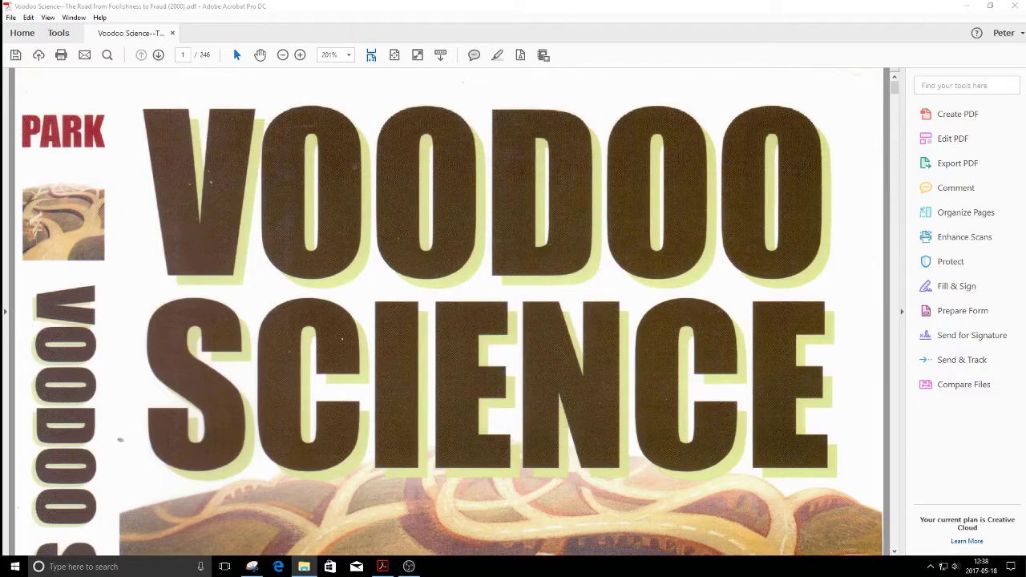
Open the Voodoo Science PDF from the Documents folder in Adobe Acrobat and fit the whole page in view.
key("alt+Tab")
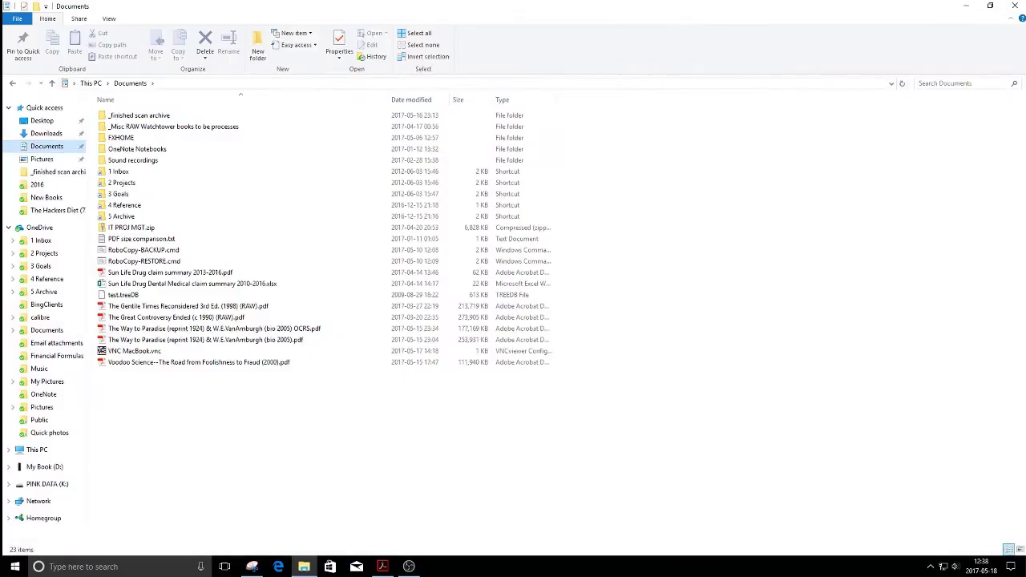
left_click(342, 367)
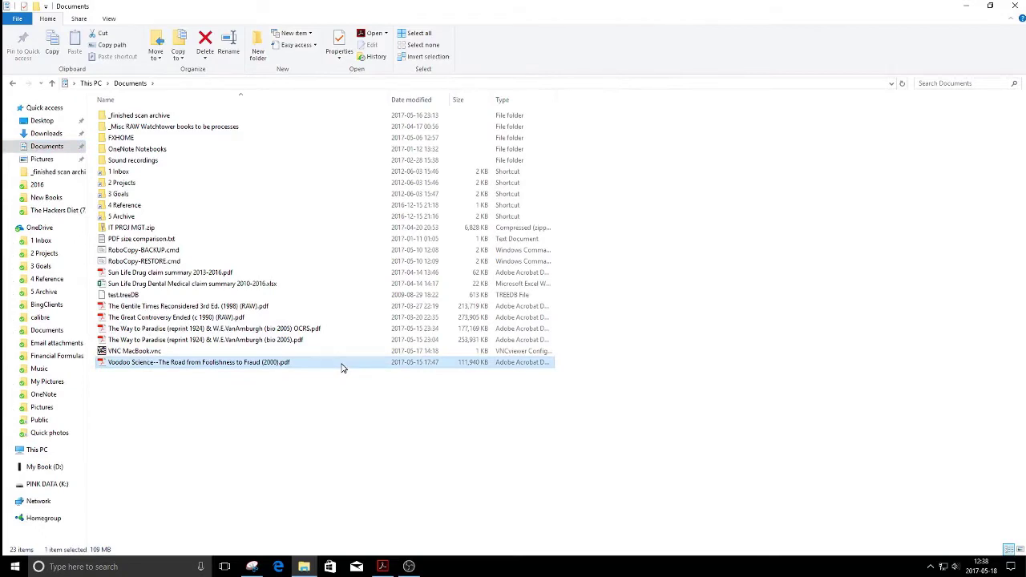
double_click(342, 365)
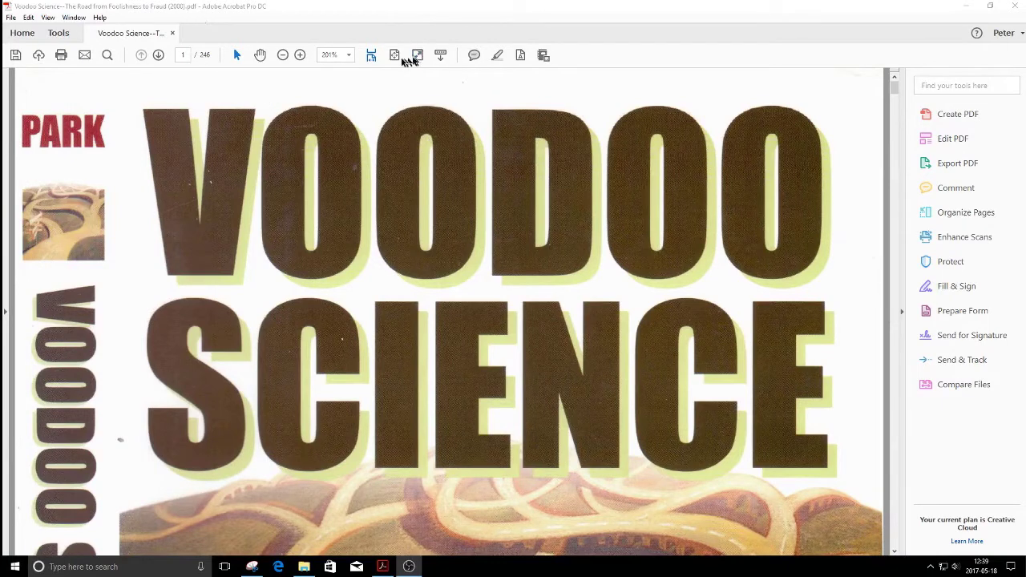
left_click(395, 56)
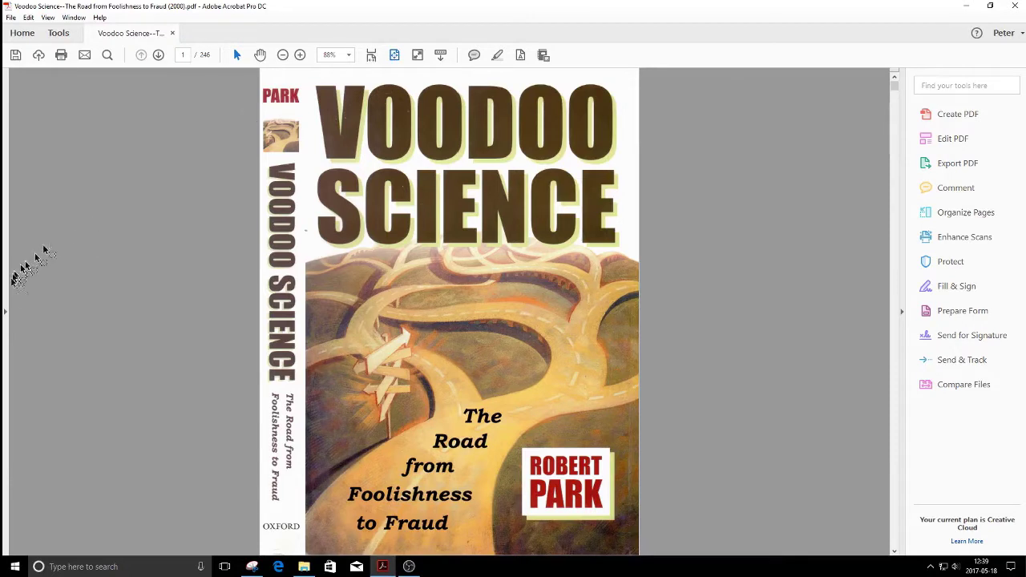
Show the Bookmarks pane and add a bookmark named "Cover" for page 1.
left_click(5, 316)
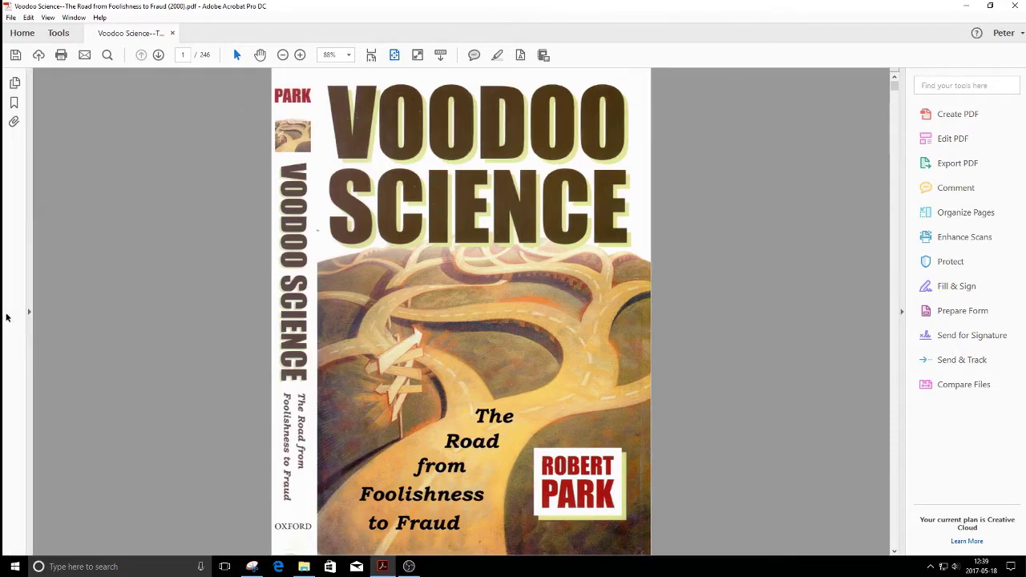
left_click(15, 103)
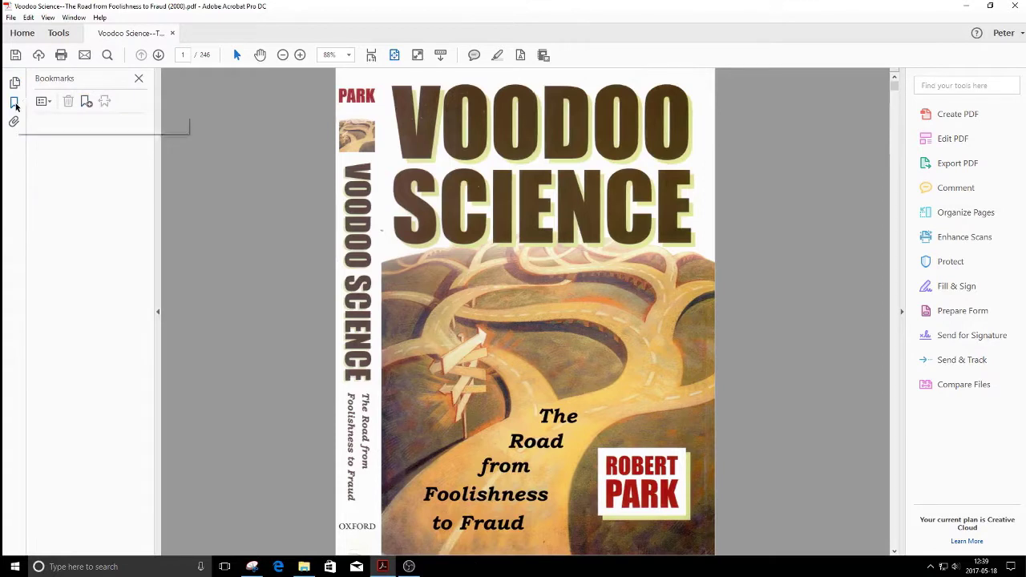
left_click(86, 102)
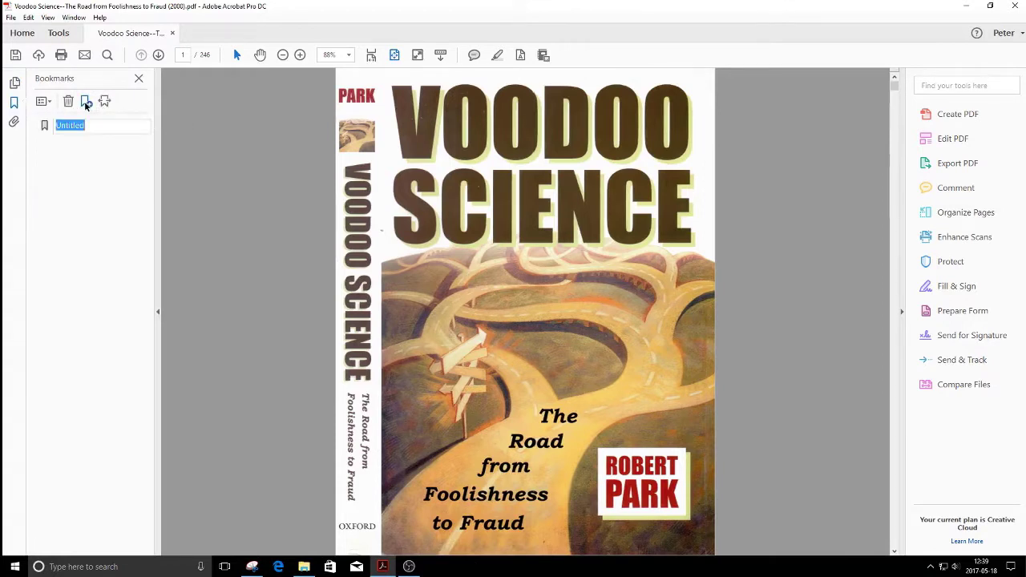
type("Cover")
key("Return")
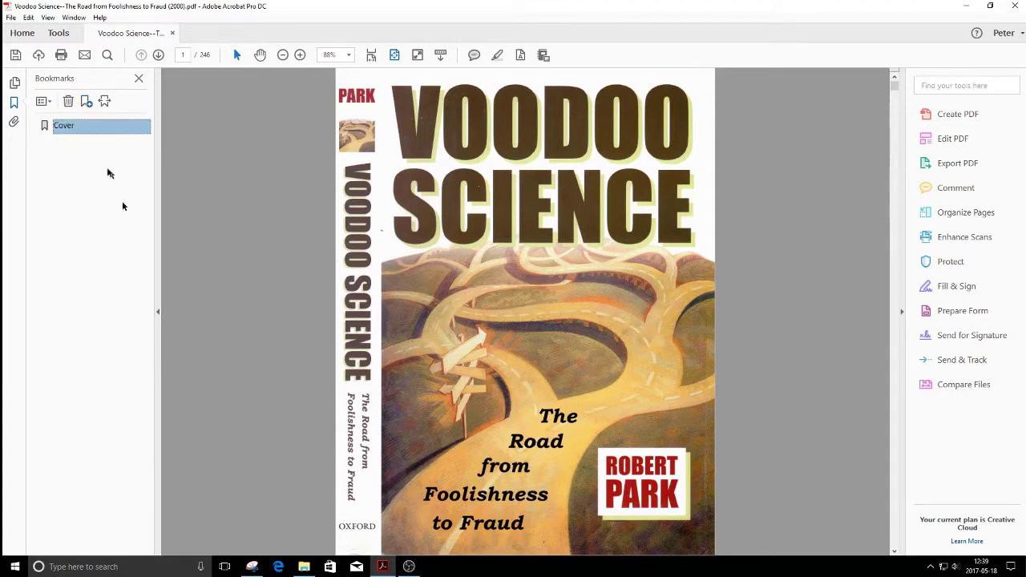
Delete the Cover bookmark, close the bookmark list and collapse the navigation pane.
left_click(68, 102)
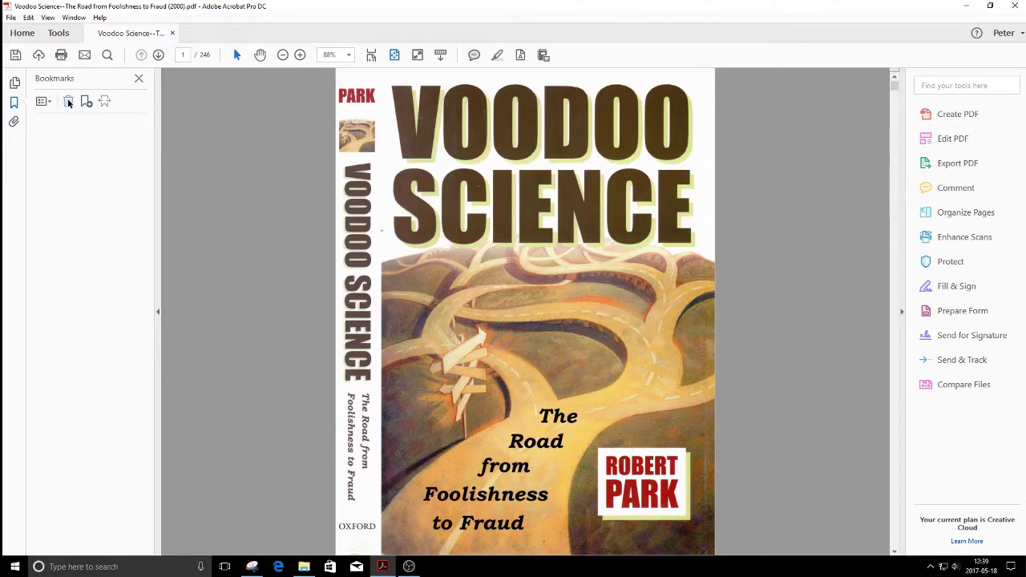
left_click(139, 78)
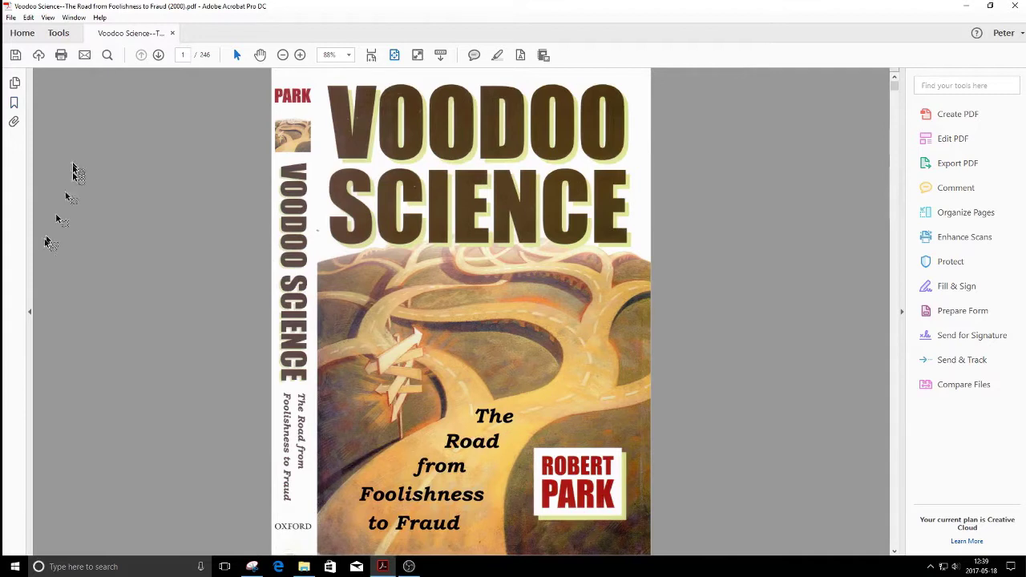
left_click(29, 311)
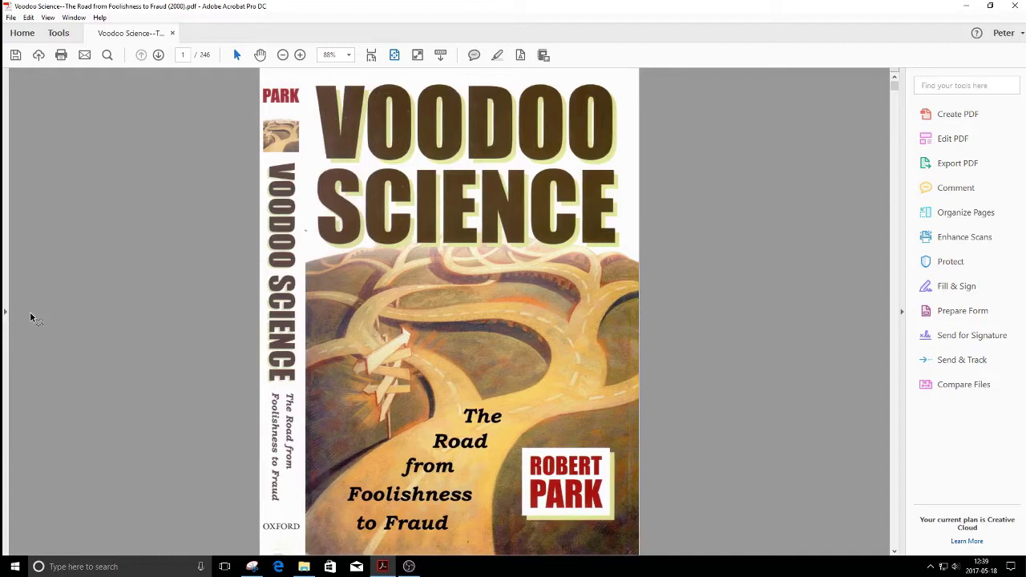
Add a new bookmark named "Cover" for the book's front cover on page 1.
key("ctrl+b")
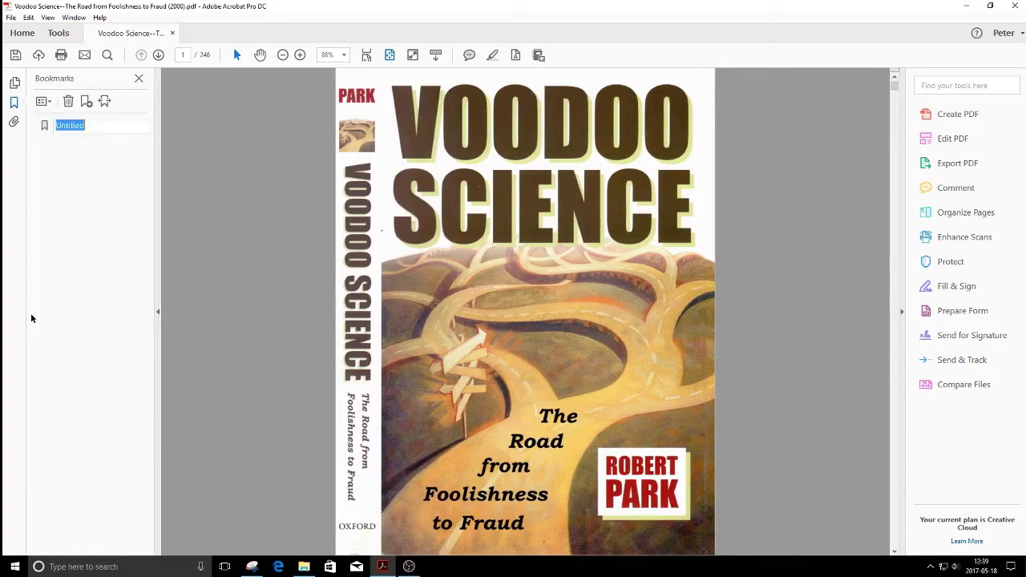
type("Cover")
key("Return")
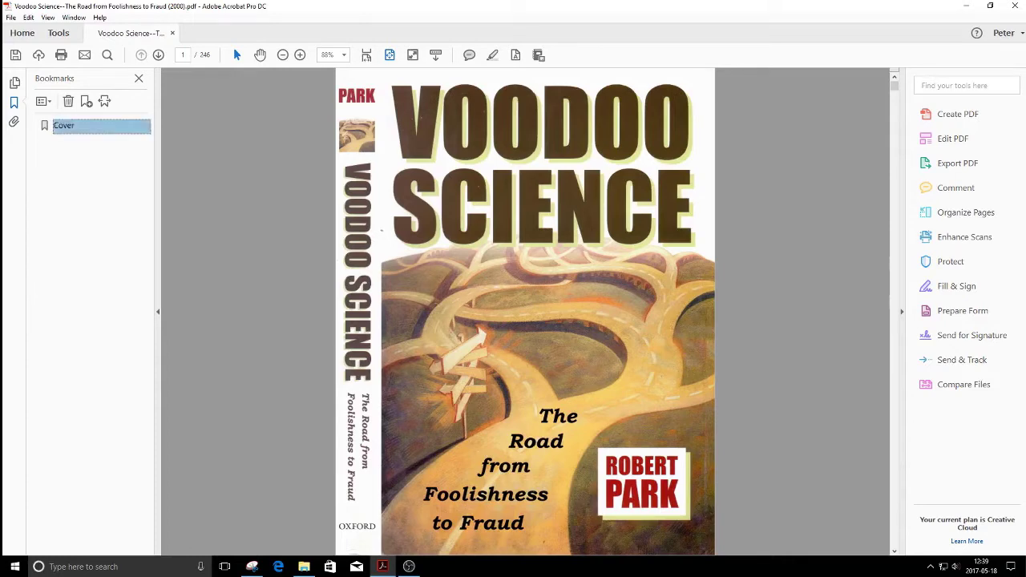
Look through the dust jacket and cover scans up to page 5, returning to page 1 with the Cover bookmark.
left_click(158, 55)
left_click(158, 54)
left_click(158, 54)
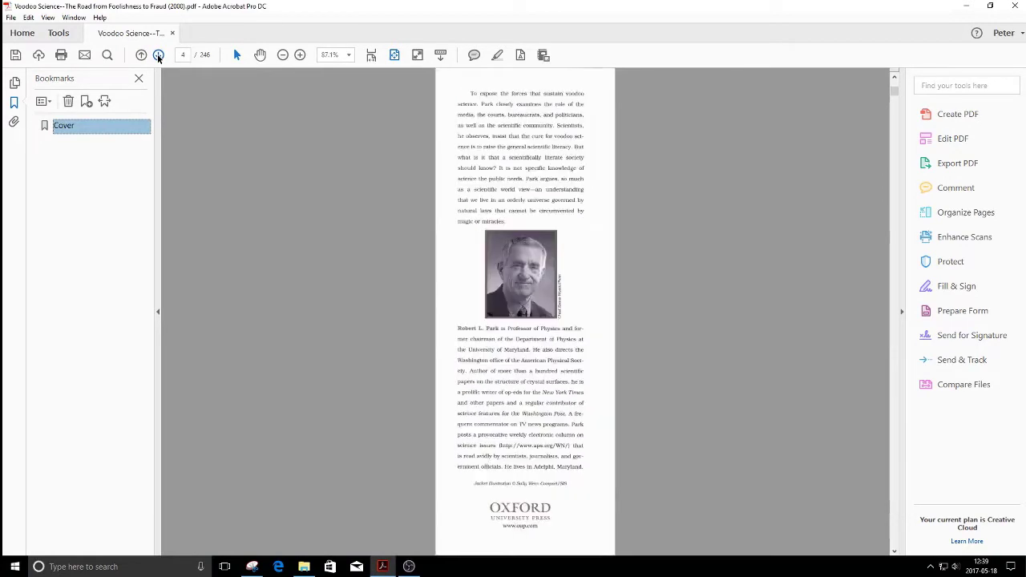
left_click(158, 55)
left_click(141, 54)
left_click(141, 54)
left_click(141, 54)
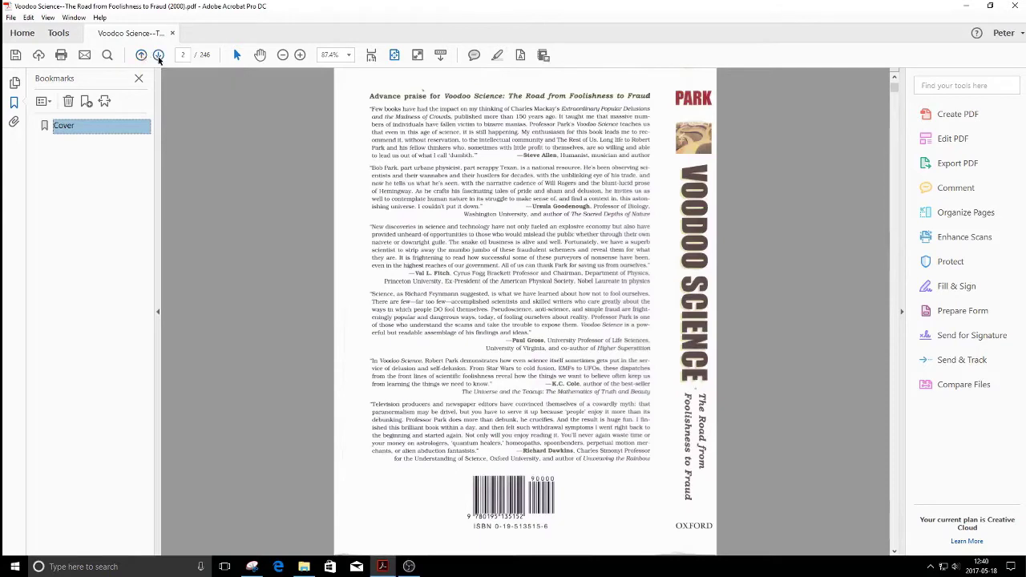
left_click(158, 54)
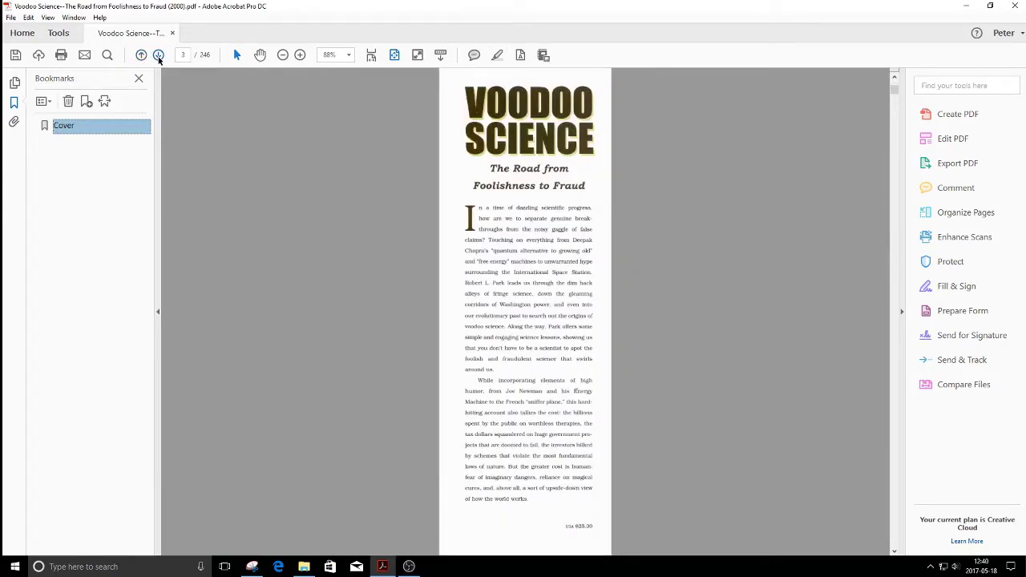
left_click(157, 54)
left_click(157, 55)
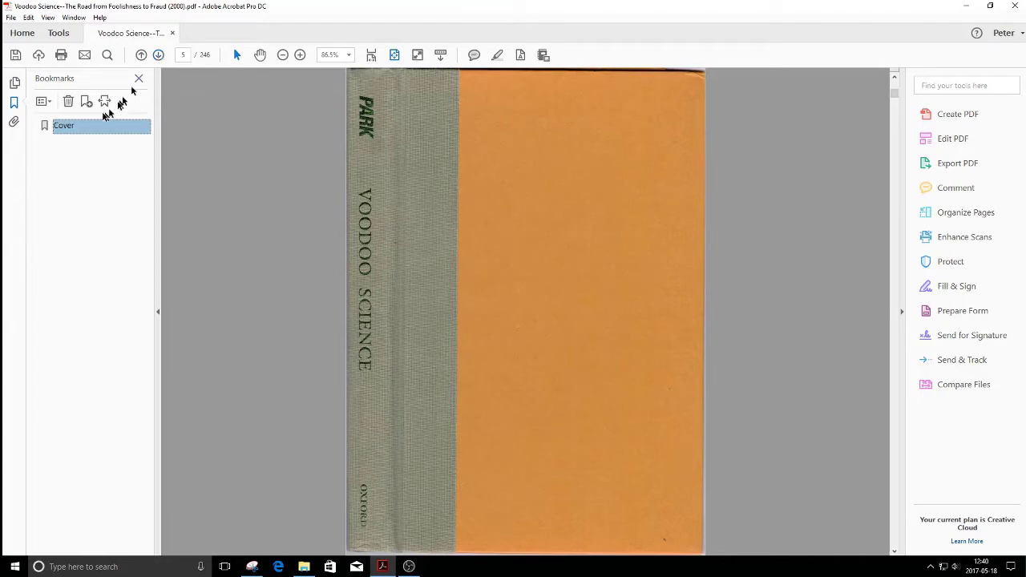
left_click(45, 128)
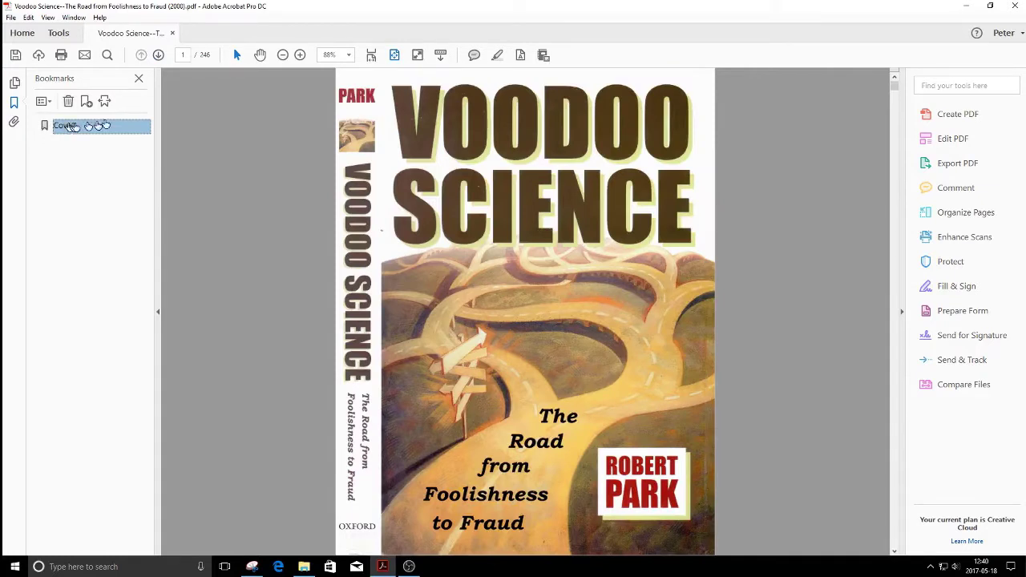
Add a bookmark named "Contents" for the table of contents on page 11.
left_click(158, 56)
left_click(158, 56)
left_click(158, 55)
left_click(158, 55)
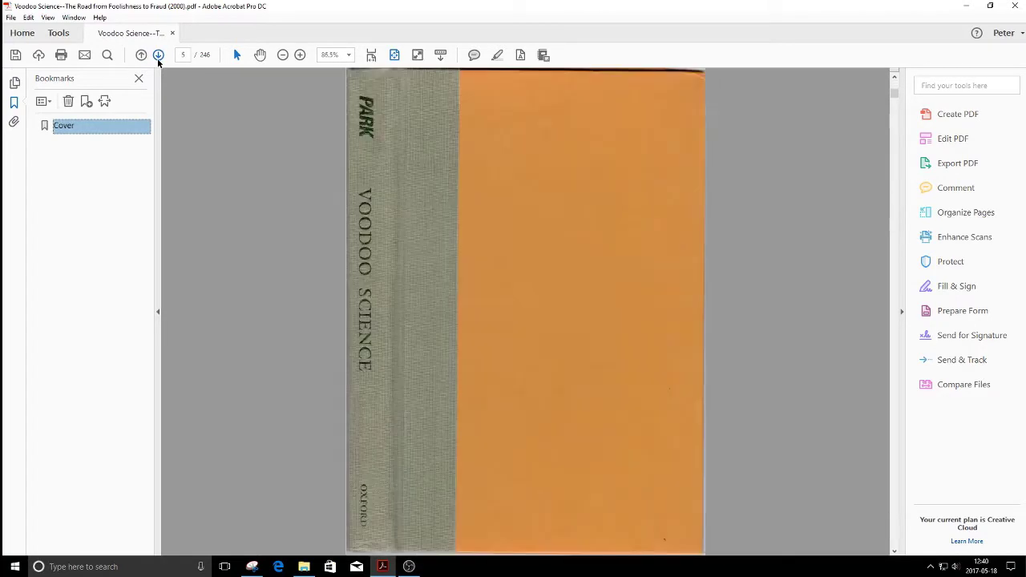
left_click(158, 56)
left_click(158, 56)
left_click(158, 55)
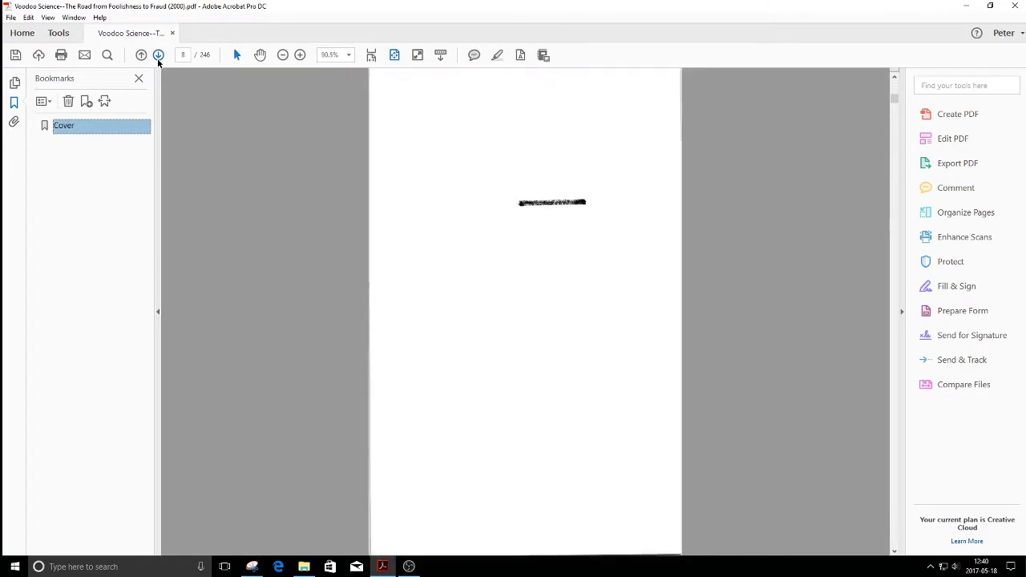
left_click(158, 55)
left_click(158, 55)
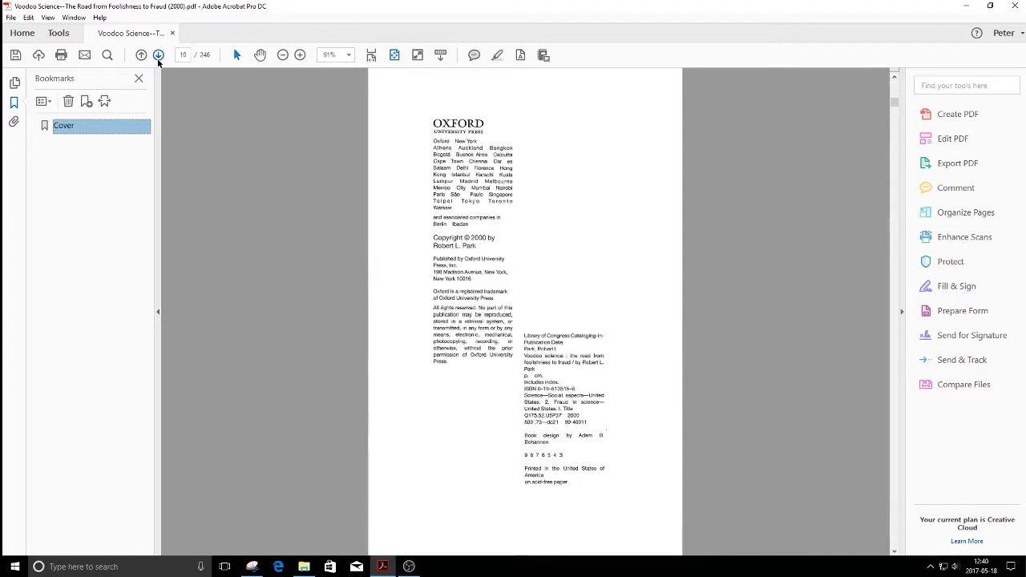
left_click(158, 56)
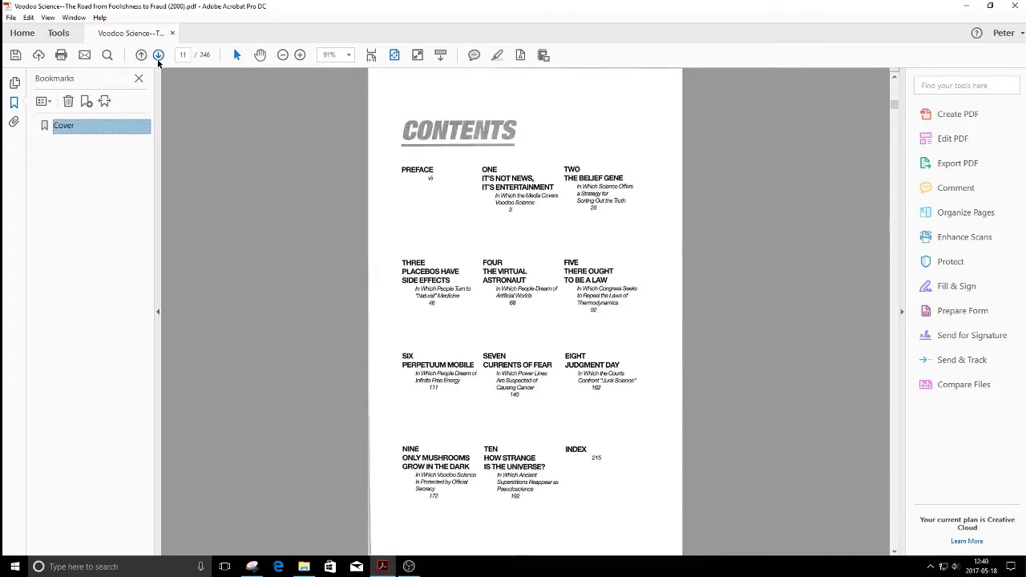
key("ctrl+b")
type("Contents")
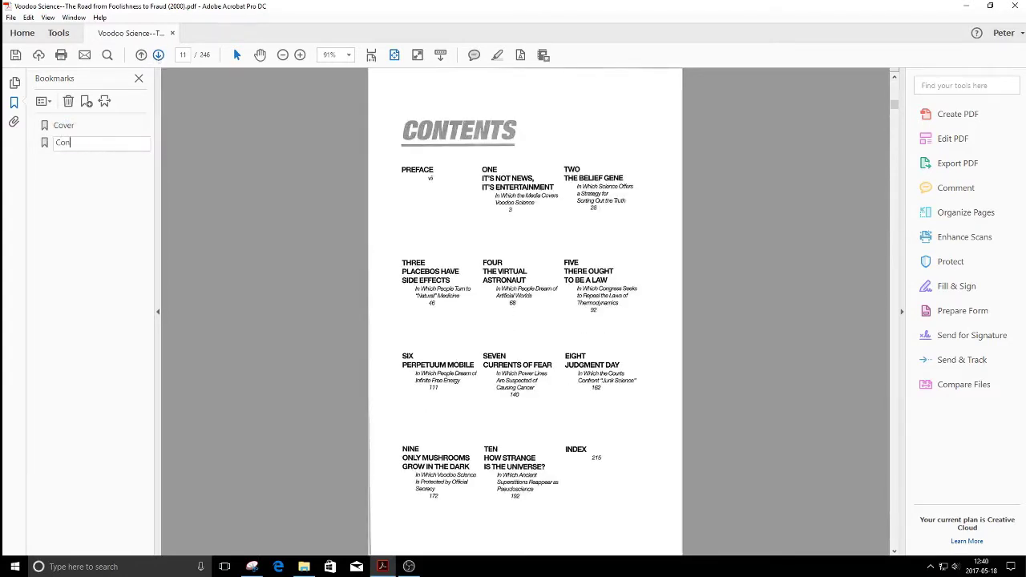
key("Return")
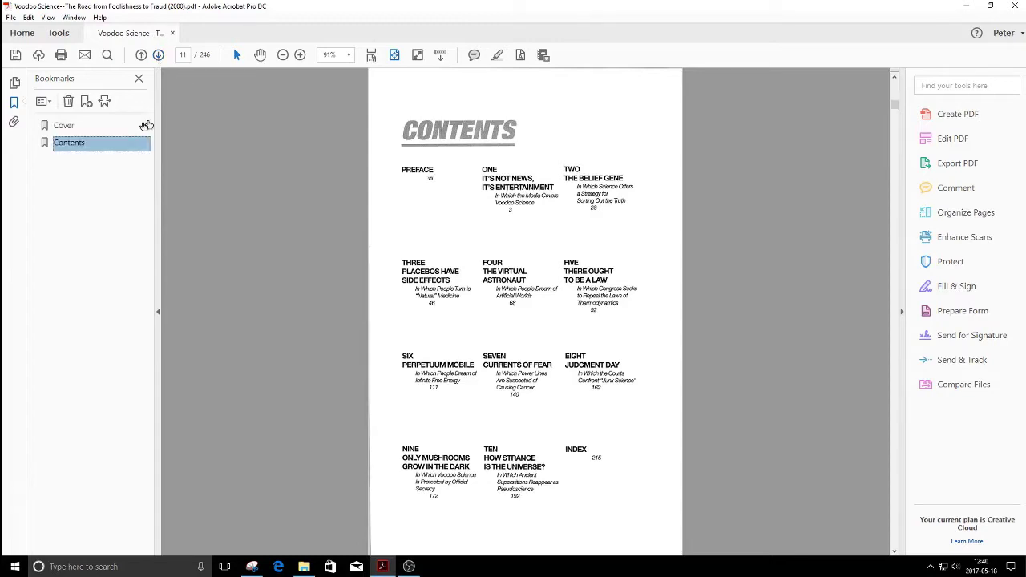
Set the Contents bookmark's appearance style to bold.
right_click(56, 145)
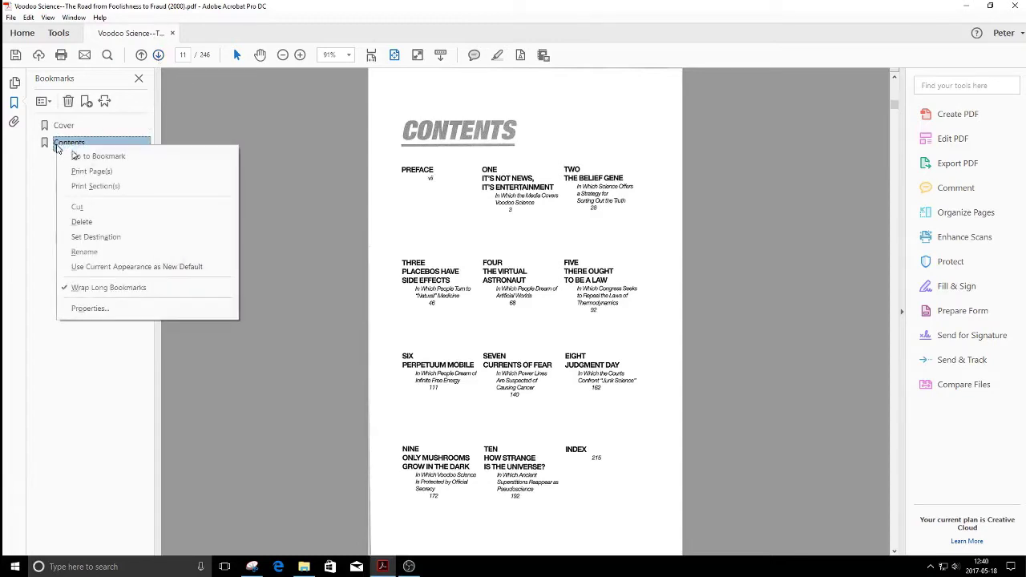
left_click(96, 309)
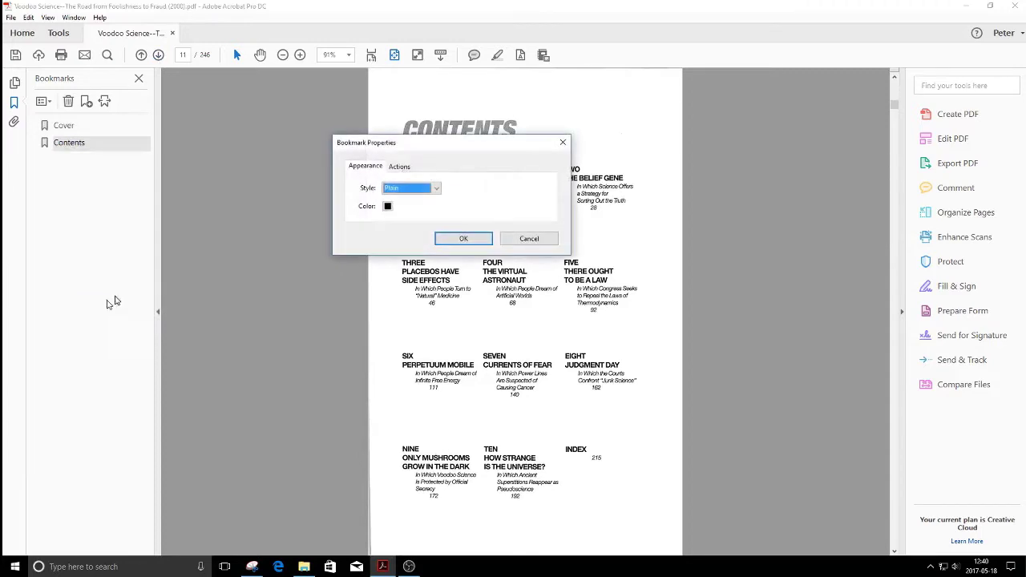
key("Down")
left_click(463, 239)
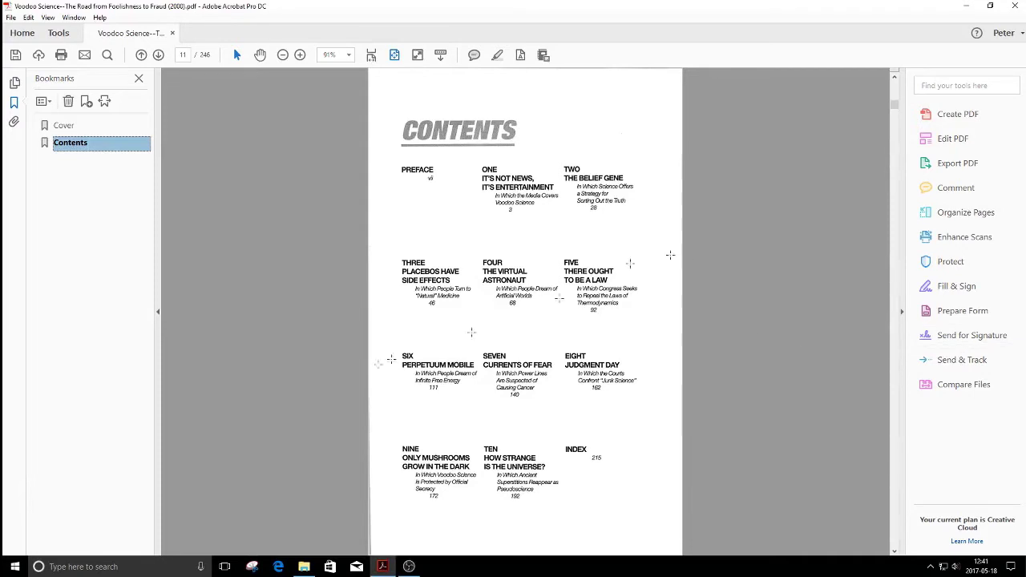
Capture the whole table of contents on page 11 as a snip in Snipping Tool.
left_click(253, 568)
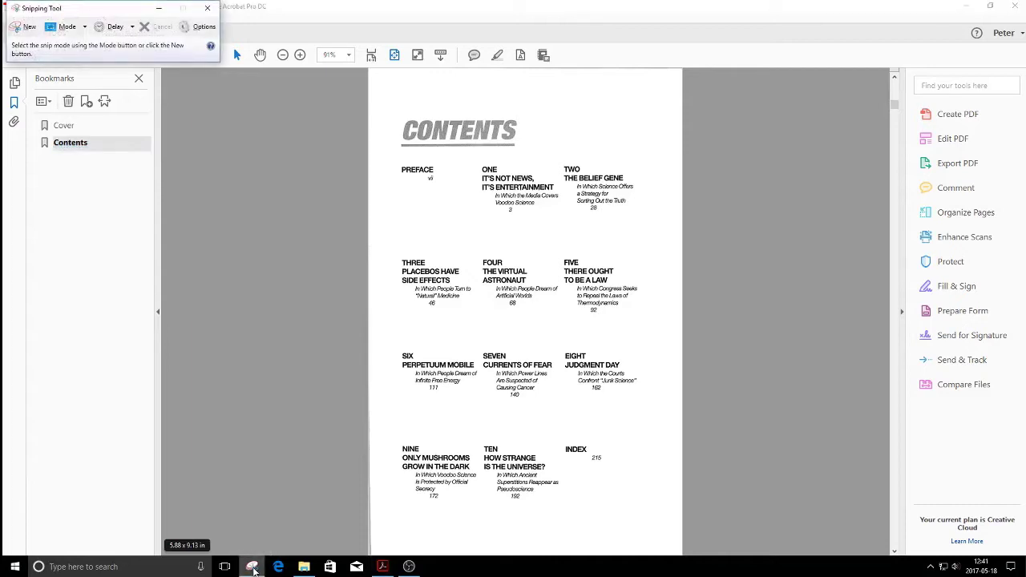
left_click(26, 27)
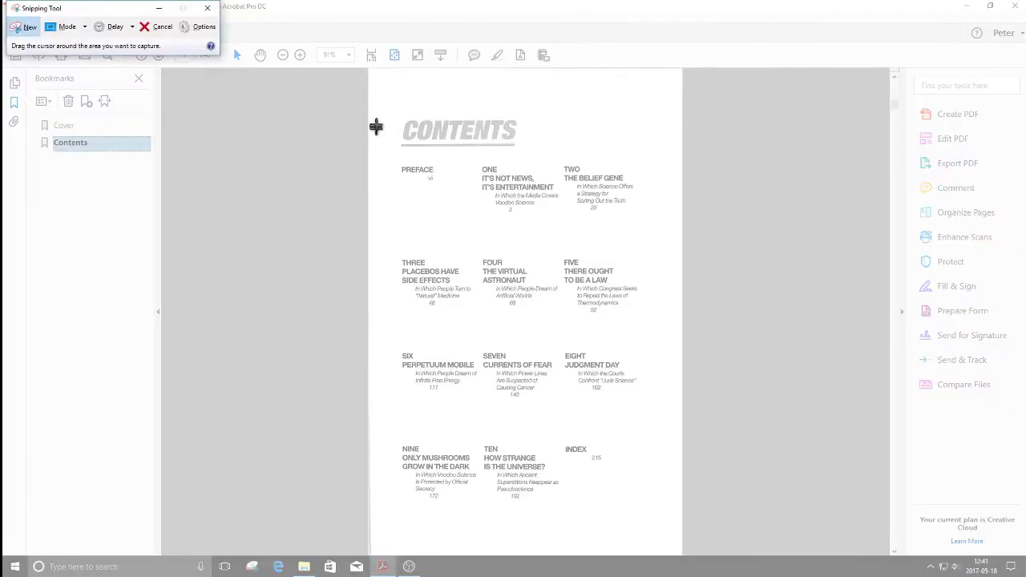
left_click_drag(388, 116, 660, 513)
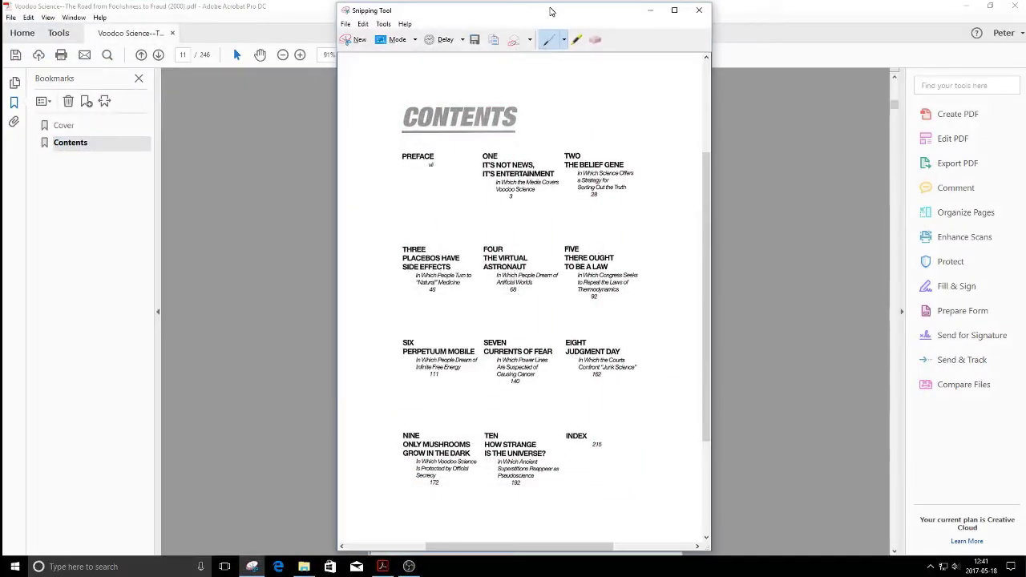
Arrange the contents snip and the PDF window side by side, giving the PDF about 70 percent of the screen width.
key("super+Right")
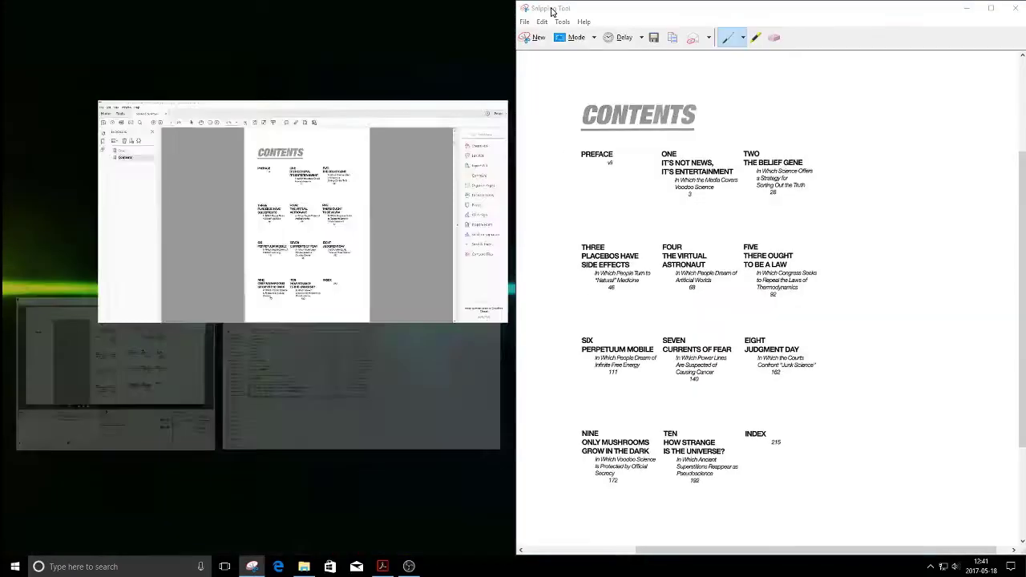
left_click(240, 178)
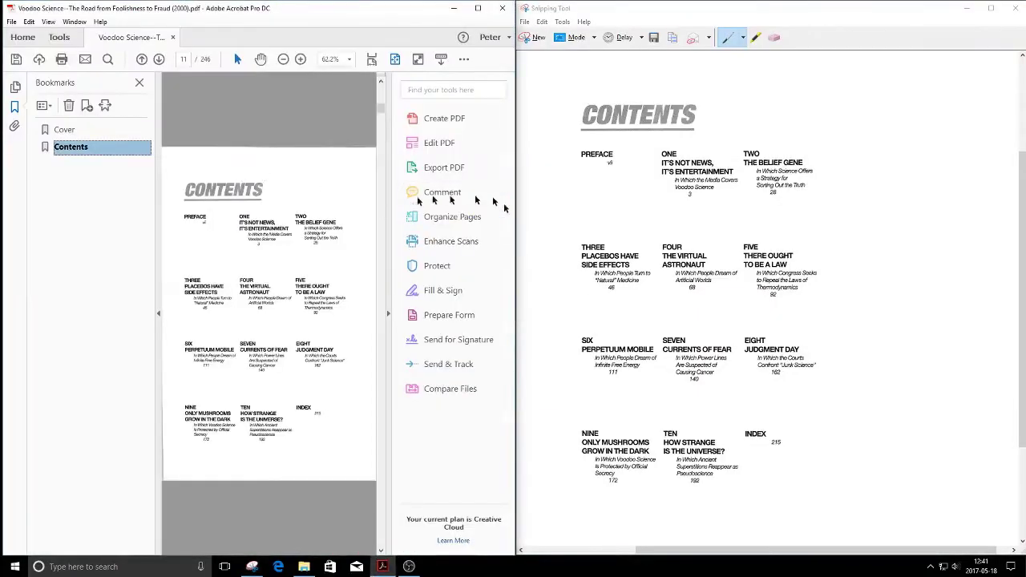
left_click_drag(516, 207, 716, 218)
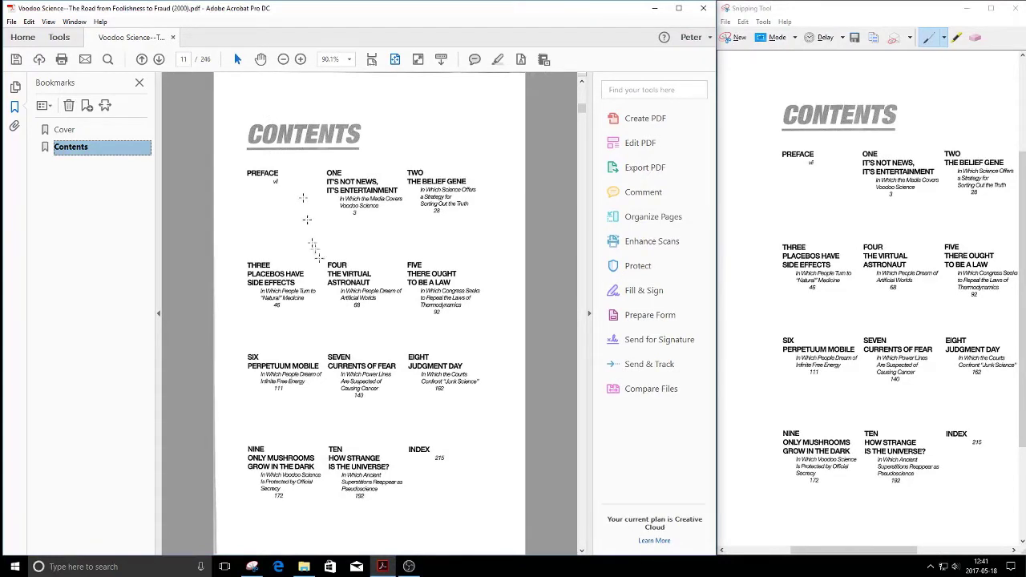
Page through the document from the contents to chapter One, comparing the printed page numbers with the PDF page numbers.
left_click(159, 60)
left_click(160, 60)
left_click(160, 61)
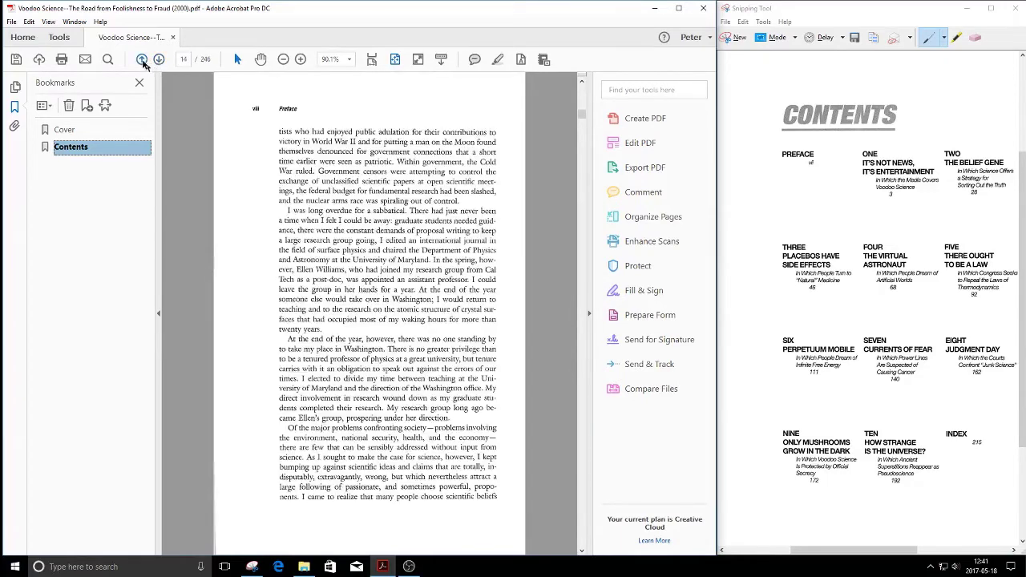
left_click(141, 60)
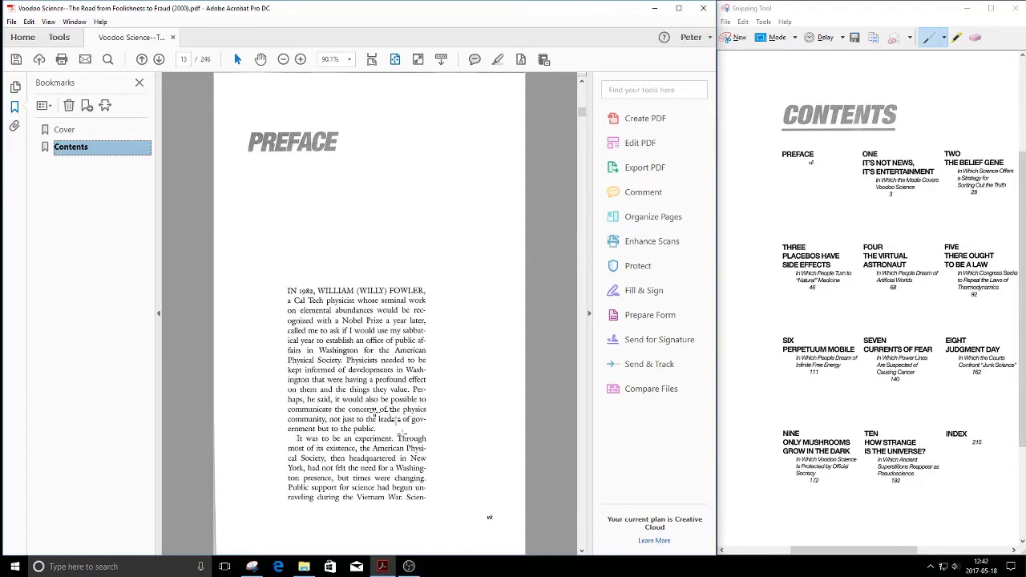
left_click(159, 60)
left_click(160, 60)
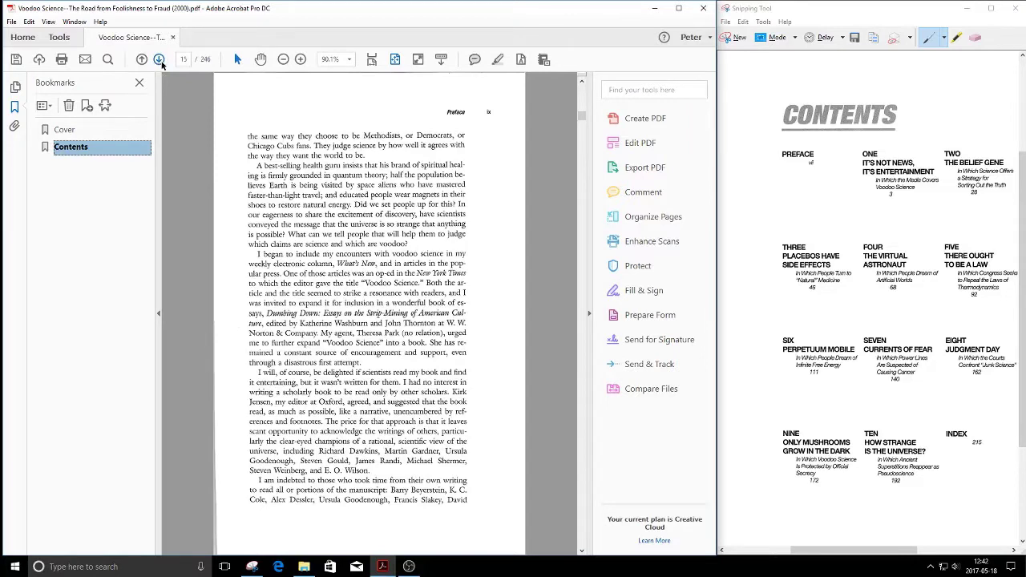
left_click(160, 60)
left_click(160, 60)
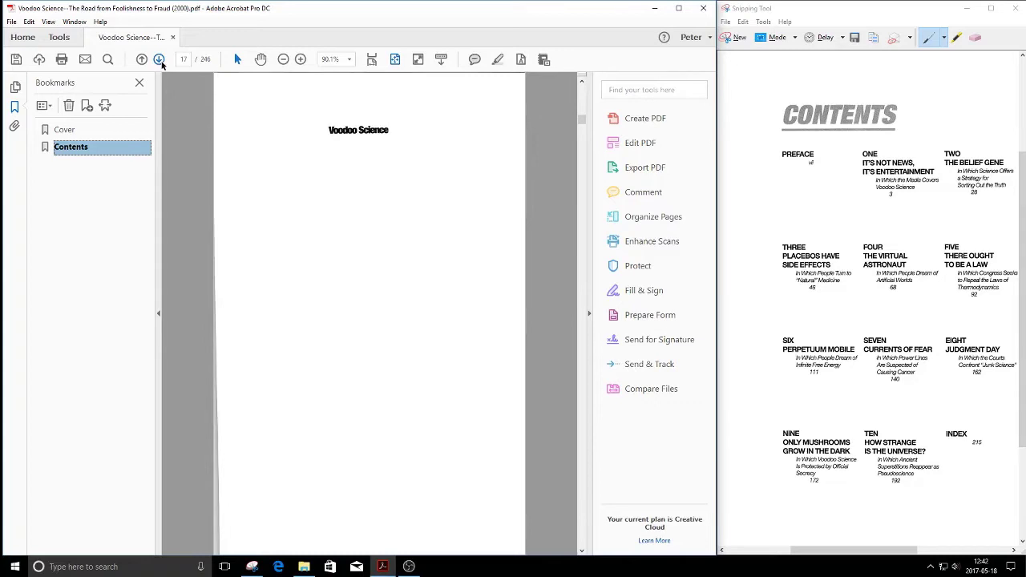
left_click(159, 60)
left_click(159, 61)
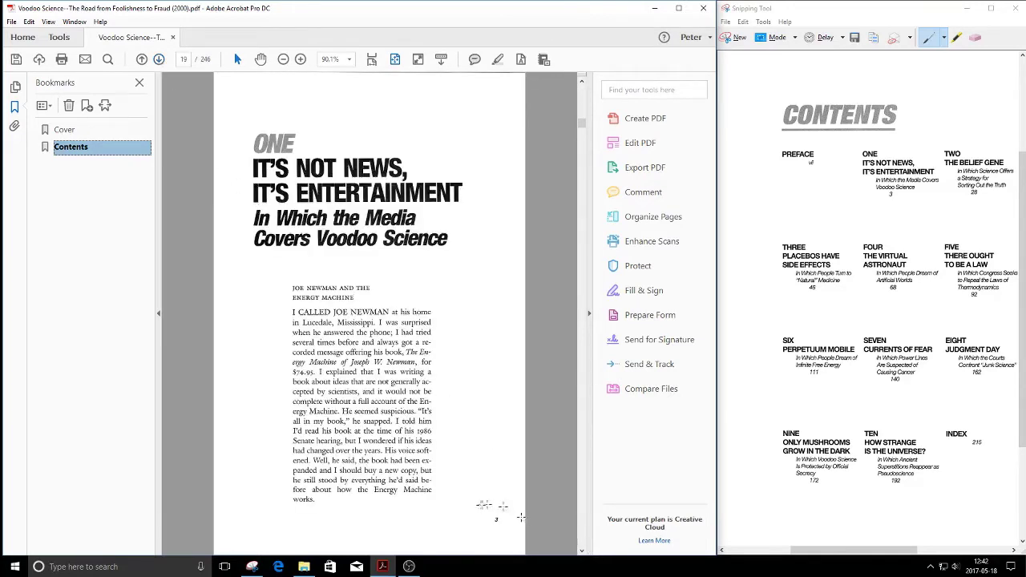
Label the first six pages of the PDF as a new numbering section with the prefix "Cover-" in Organize Pages.
left_click(624, 225)
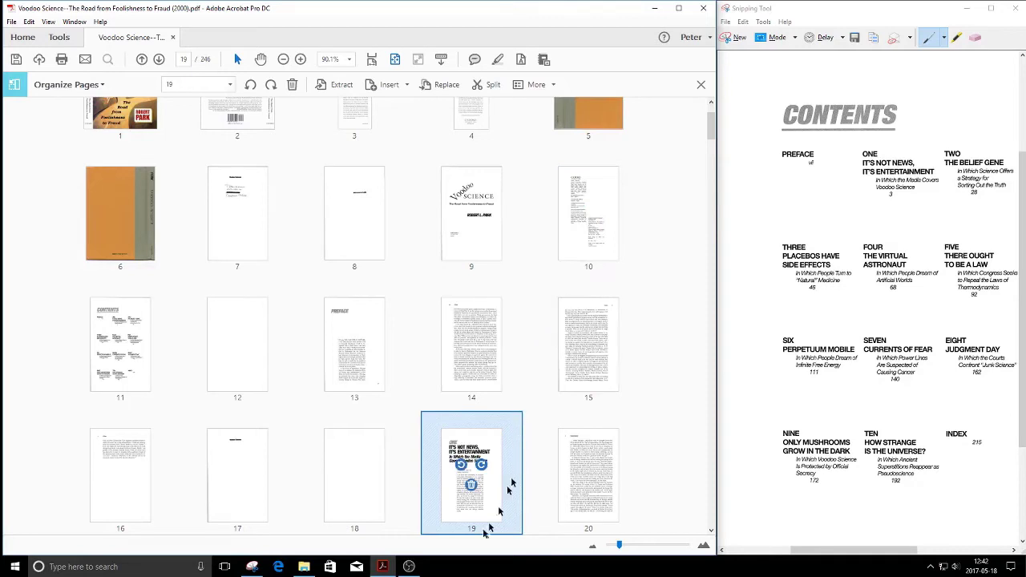
left_click(242, 510)
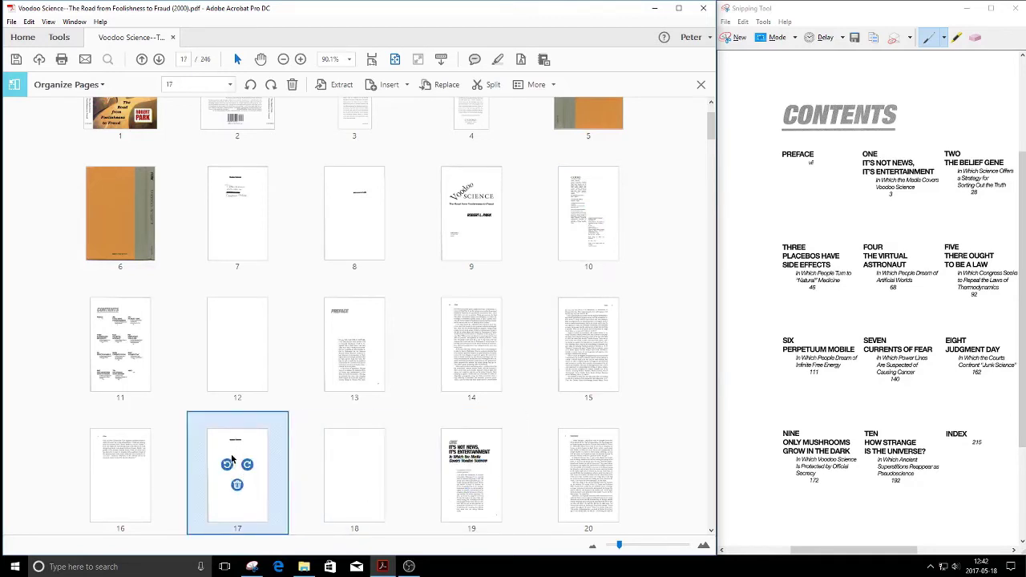
scroll(231, 459, "up", 2)
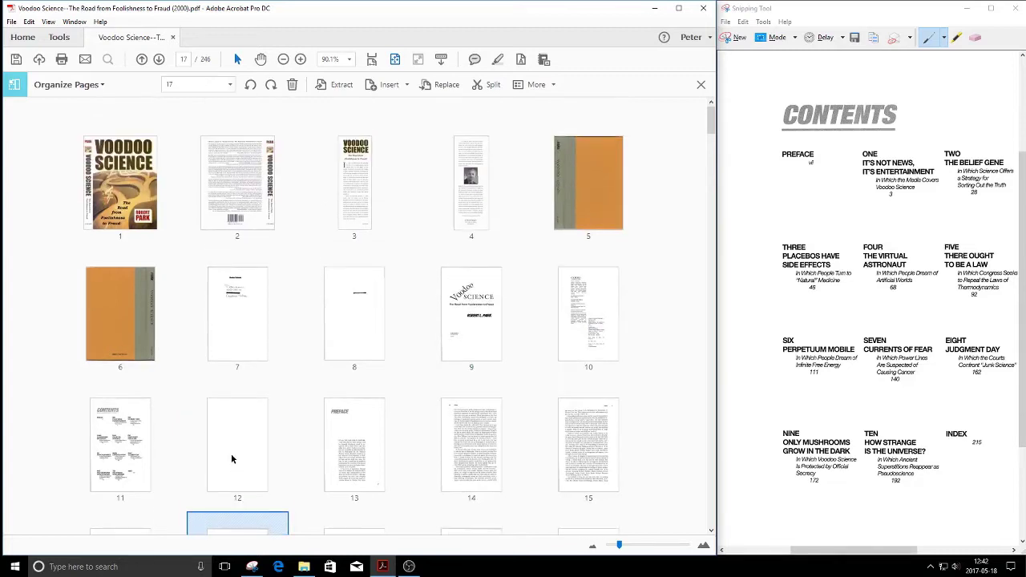
left_click(115, 218)
left_click(128, 353, "ctrl")
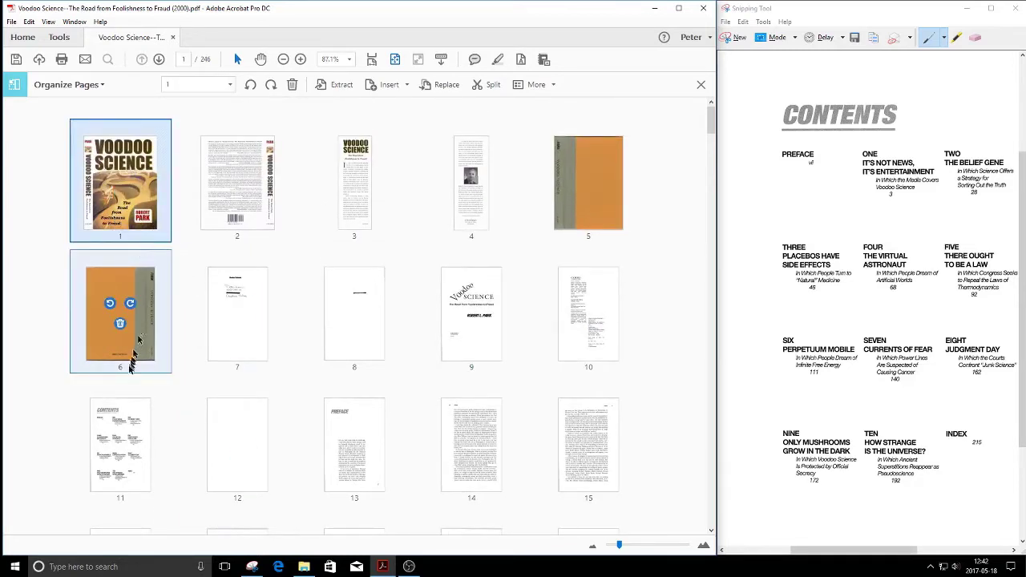
left_click(127, 350, "shift")
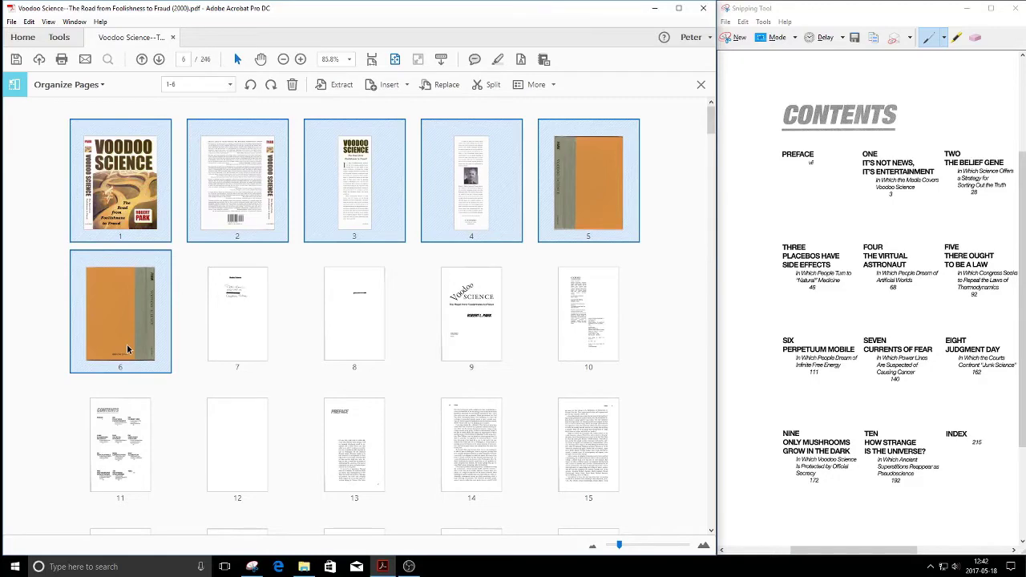
left_click(537, 87)
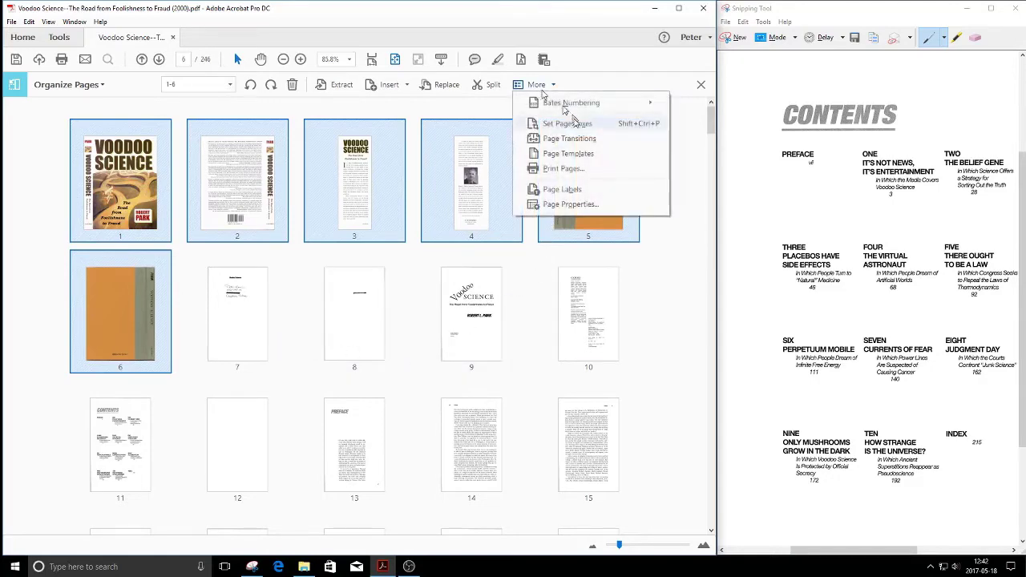
left_click(572, 188)
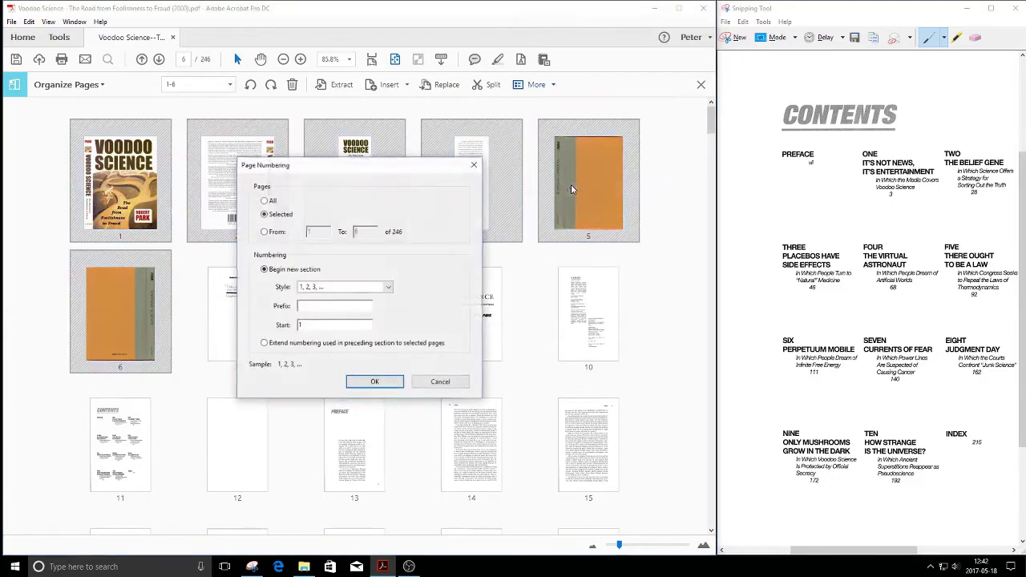
left_click(339, 311)
type("Cover-")
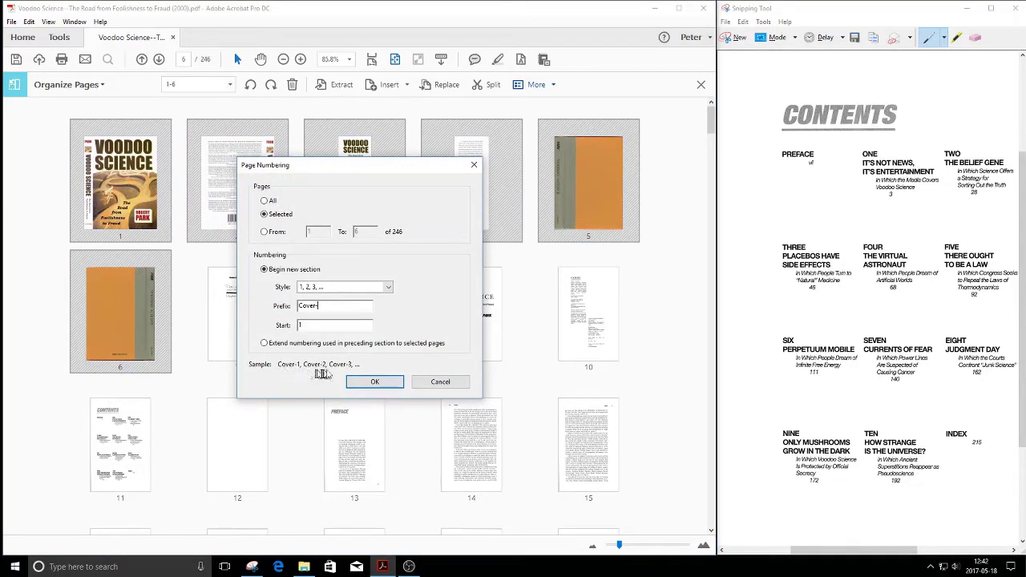
left_click(375, 384)
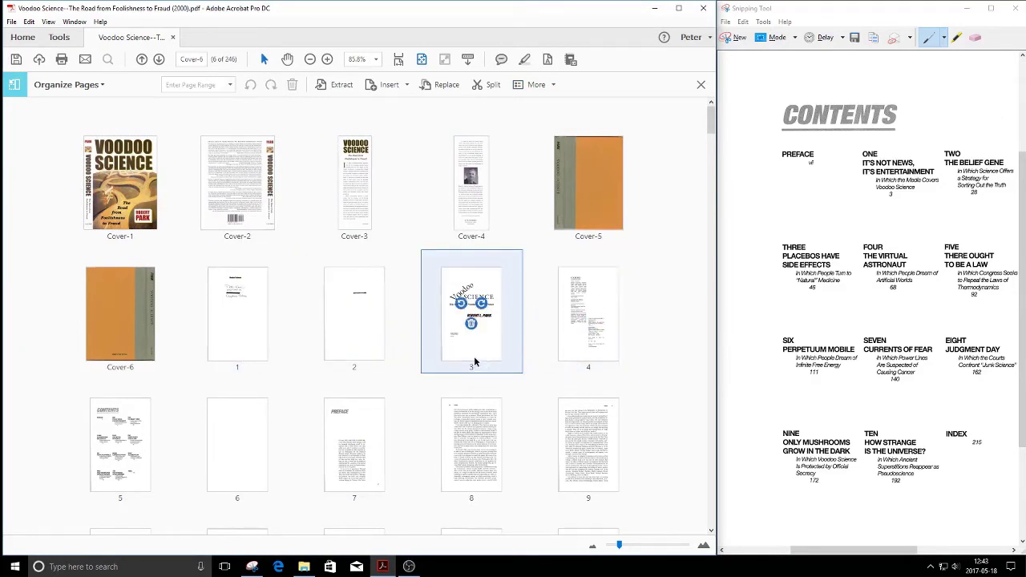
Label the ten pages following the cover, through the end of the preface, with lowercase Roman numerals (i, ii, iii) and no prefix.
left_click(247, 353)
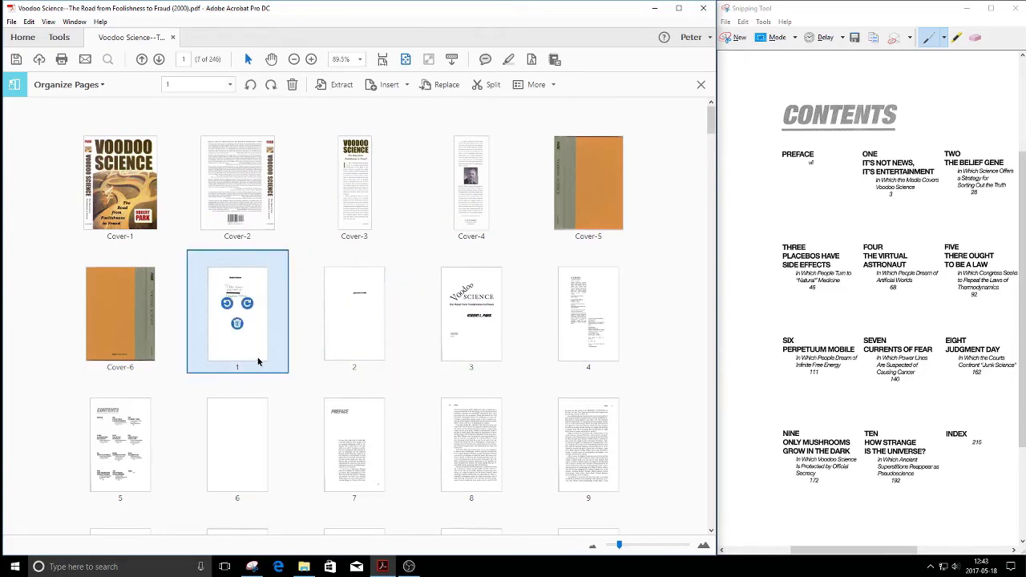
scroll(259, 361, "down", 1)
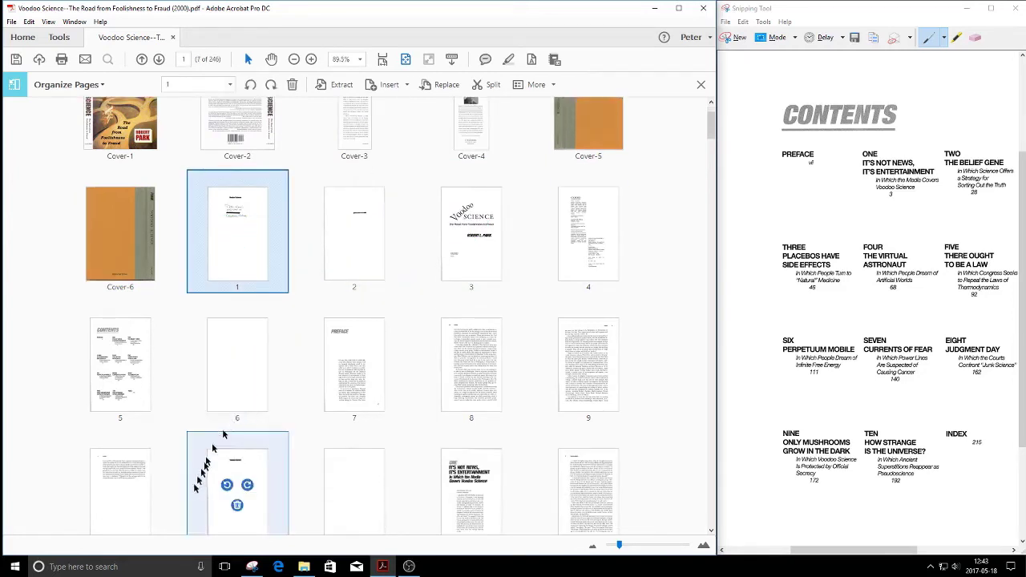
scroll(156, 512, "down", 1)
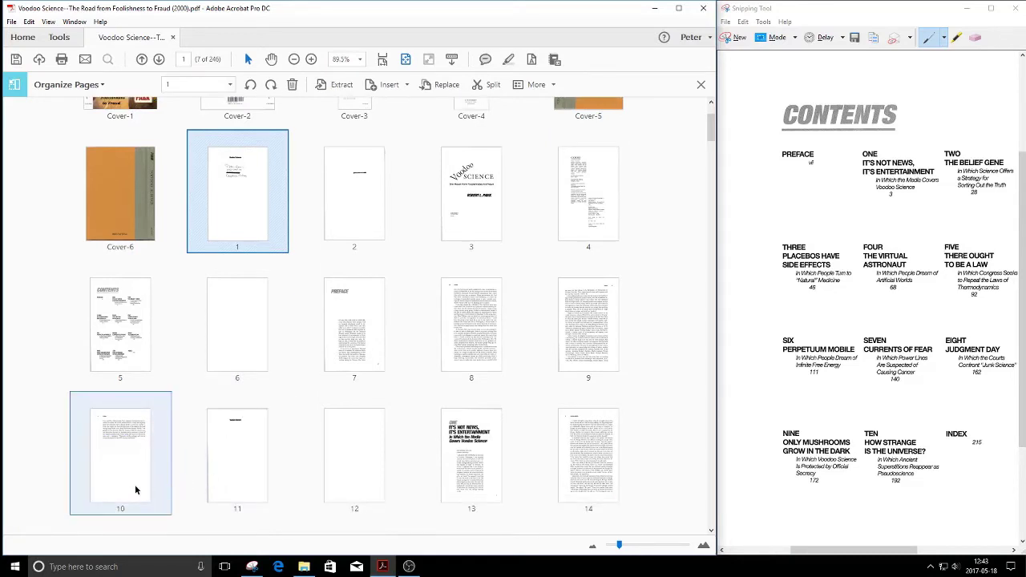
left_click(136, 490, "shift")
mouse_move(135, 490)
left_mouse_down()
mouse_move(423, 209)
mouse_move(474, 128)
mouse_move(534, 87)
left_mouse_up()
left_click(536, 84)
left_click(565, 190)
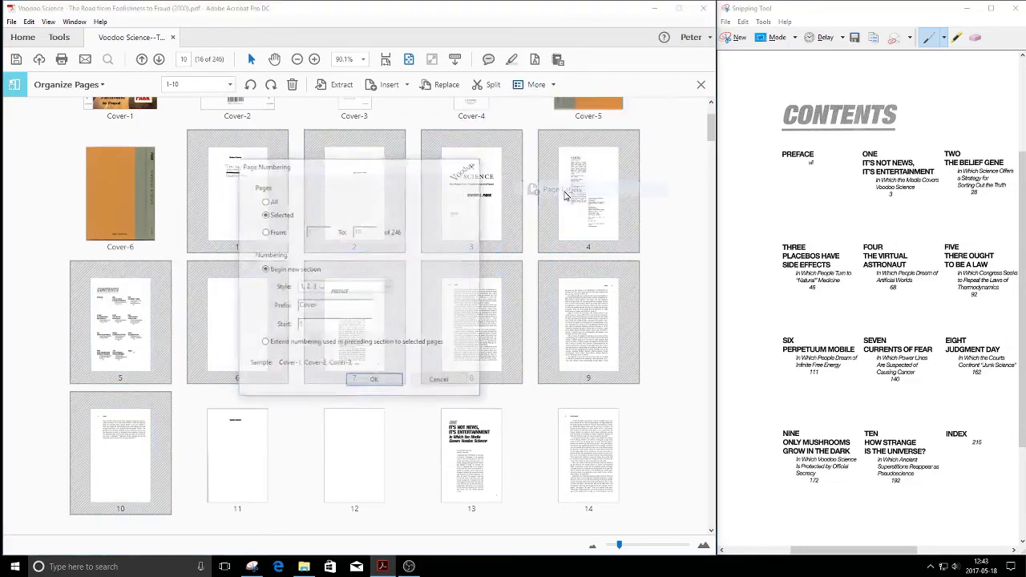
left_click_drag(329, 308, 294, 307)
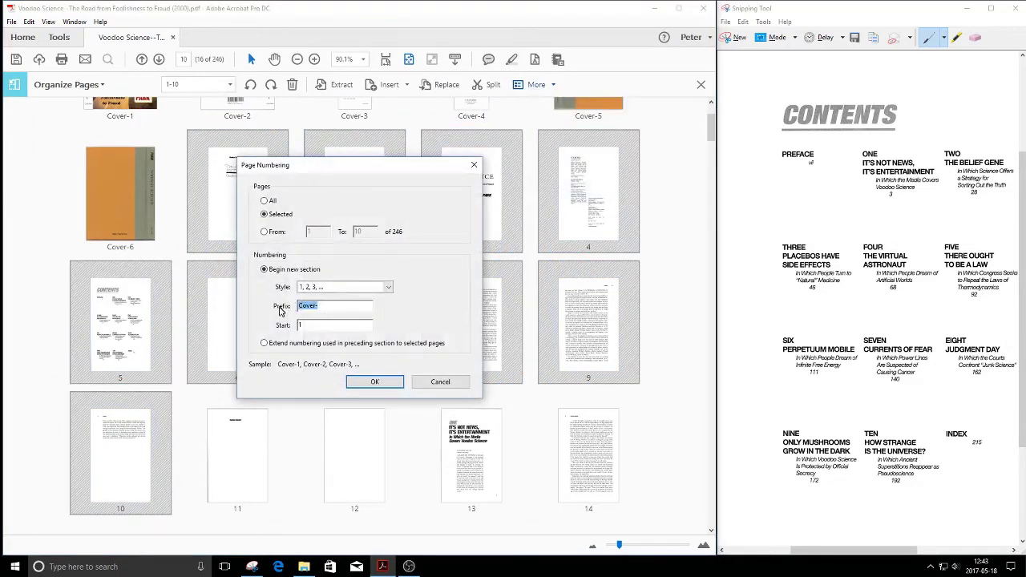
key("BackSpace")
left_click(336, 288)
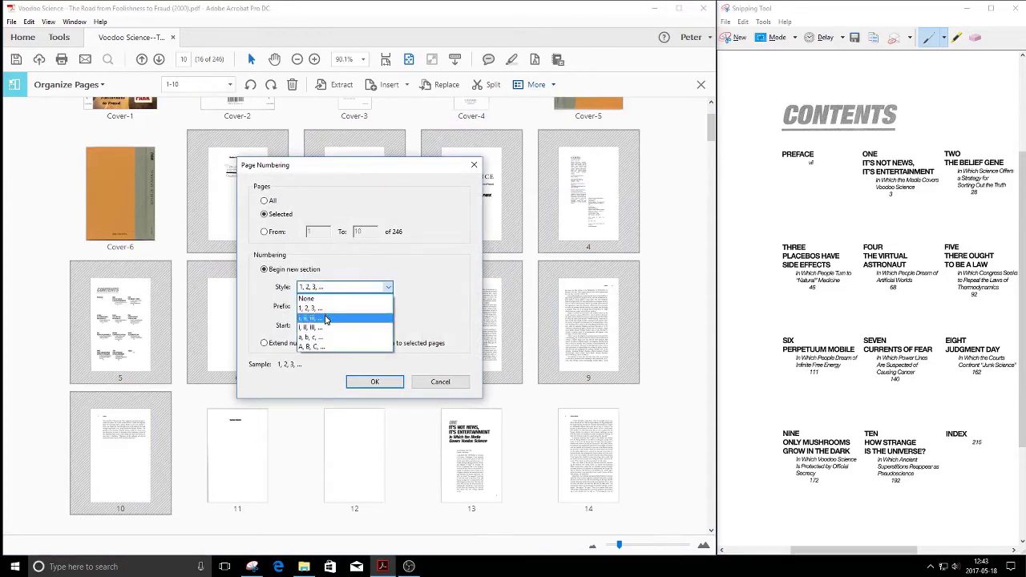
left_click(326, 318)
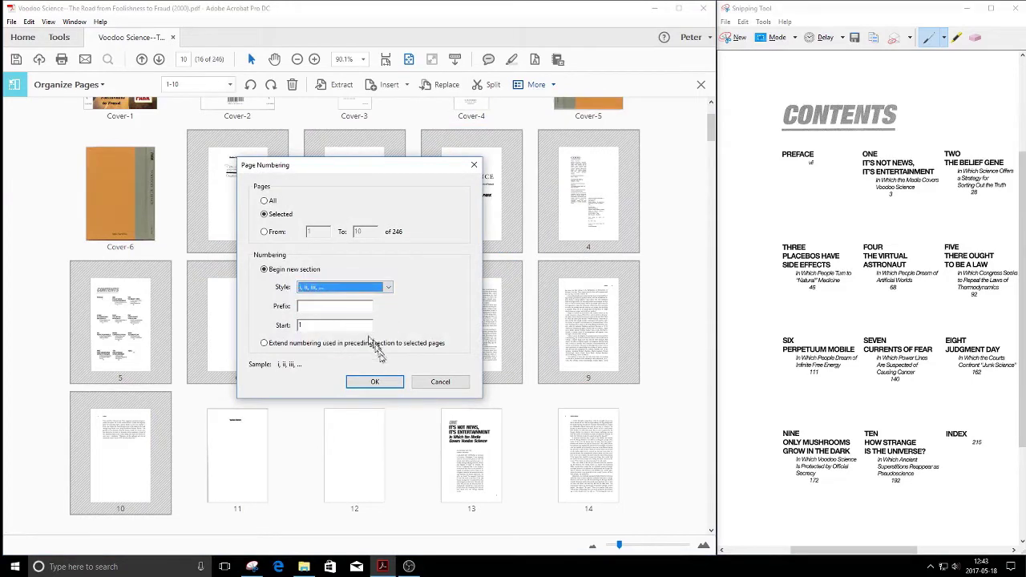
left_click(373, 382)
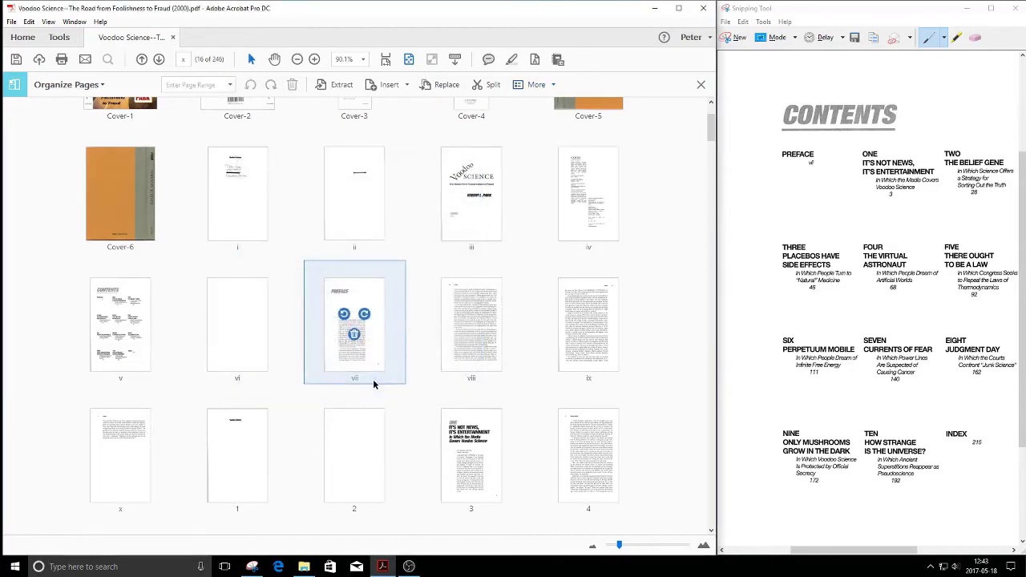
Check the new page labels against the printed numbers by opening page 3 and going to page x.
double_click(480, 501)
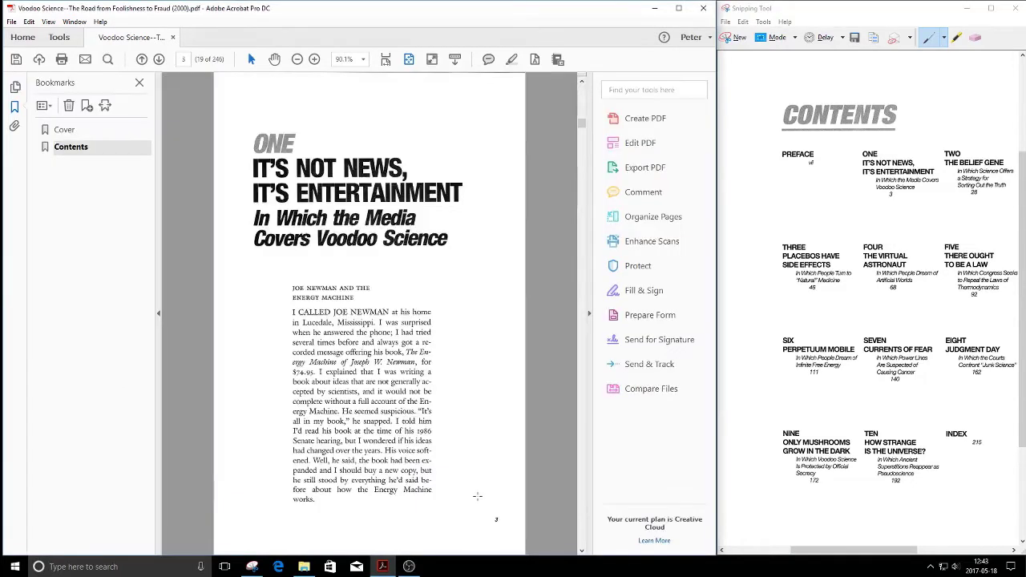
left_click(183, 58)
type("x")
key("Return")
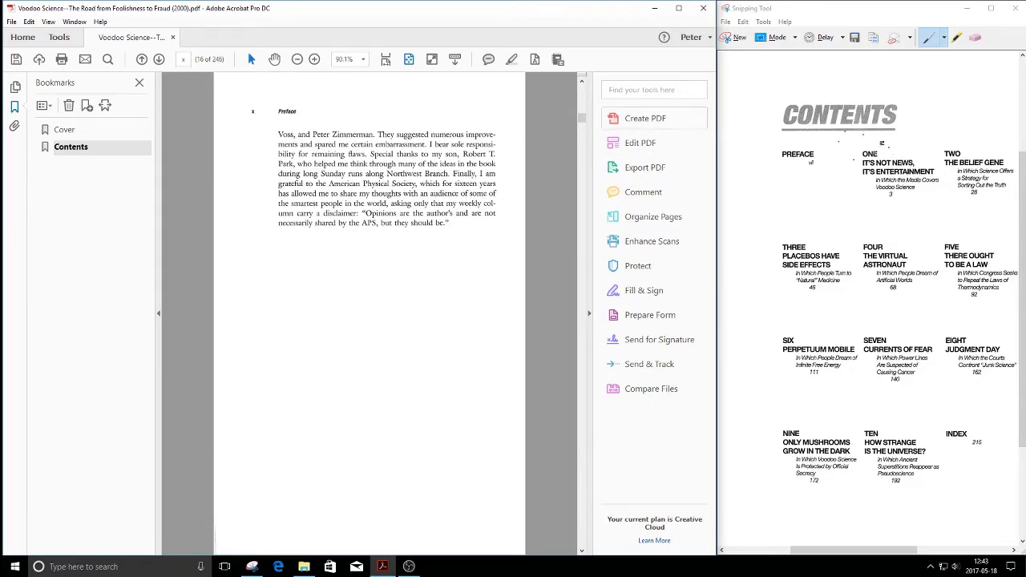
Add a bookmark named "Preface" on page vii.
left_click(185, 61)
type("vii")
key("Return")
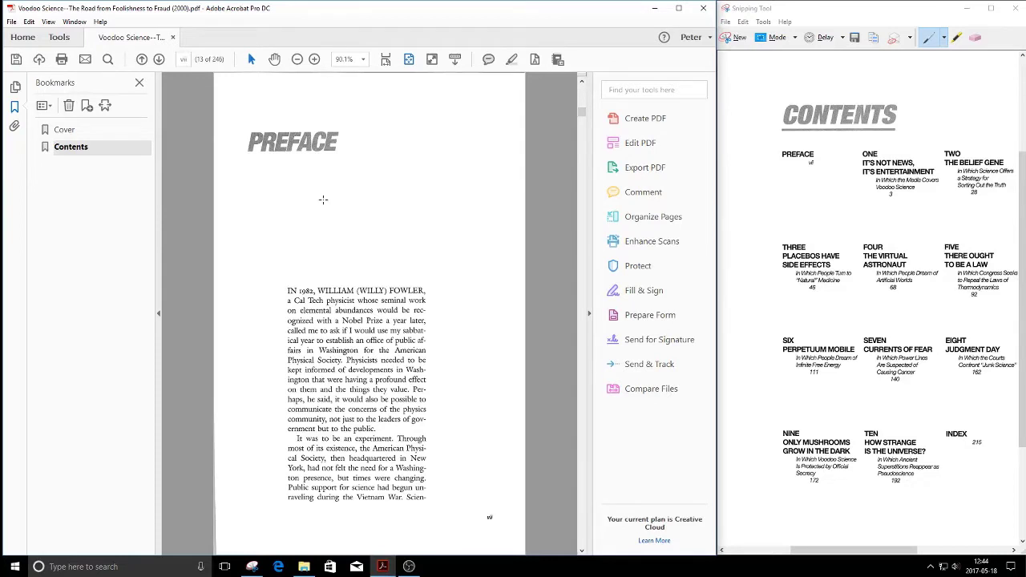
key("ctrl+b")
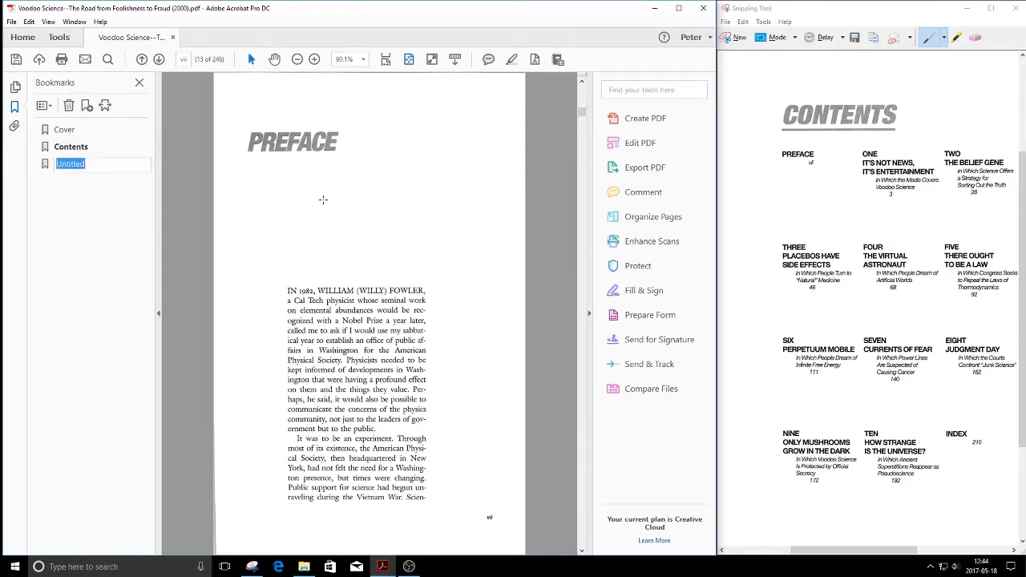
type("JPreface")
key("Return")
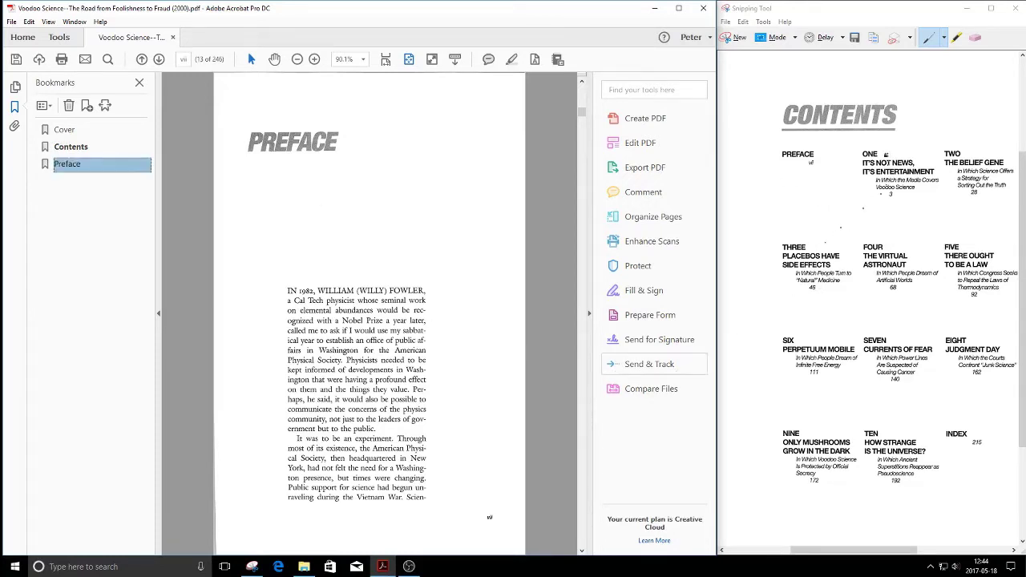
Add a bookmark named "1. It's Not News, It's Entertainment" on page 3.
left_click(185, 59)
type("3")
key("Return")
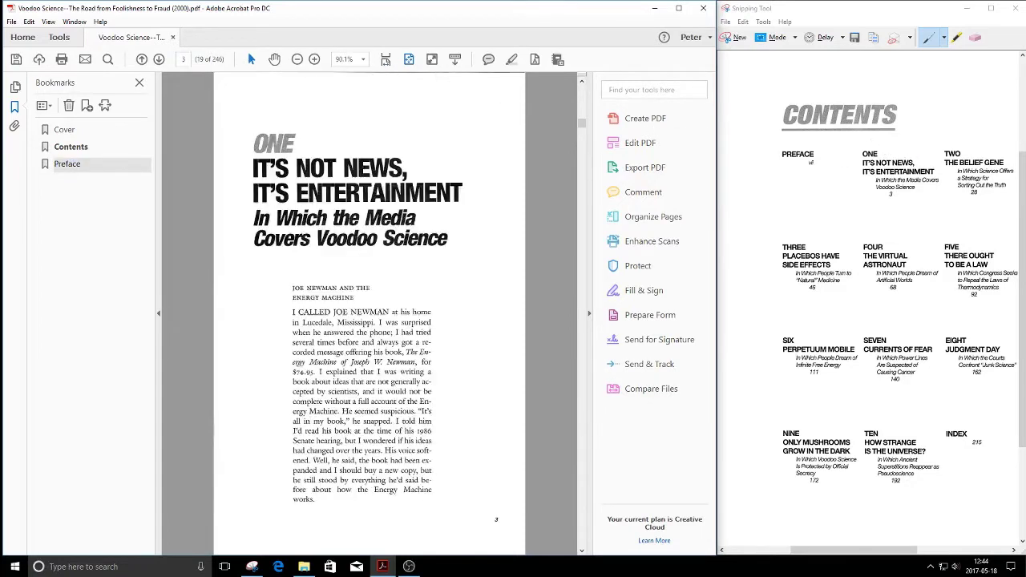
key("ctrl+b")
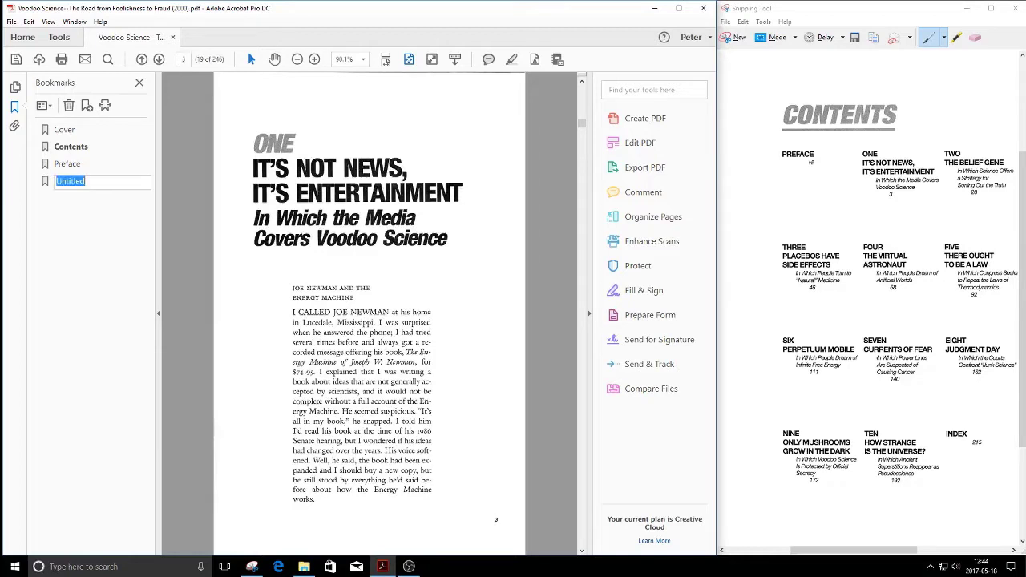
type("1.")
type("It's Not News, It")
type("It's Entertainment")
key("Return")
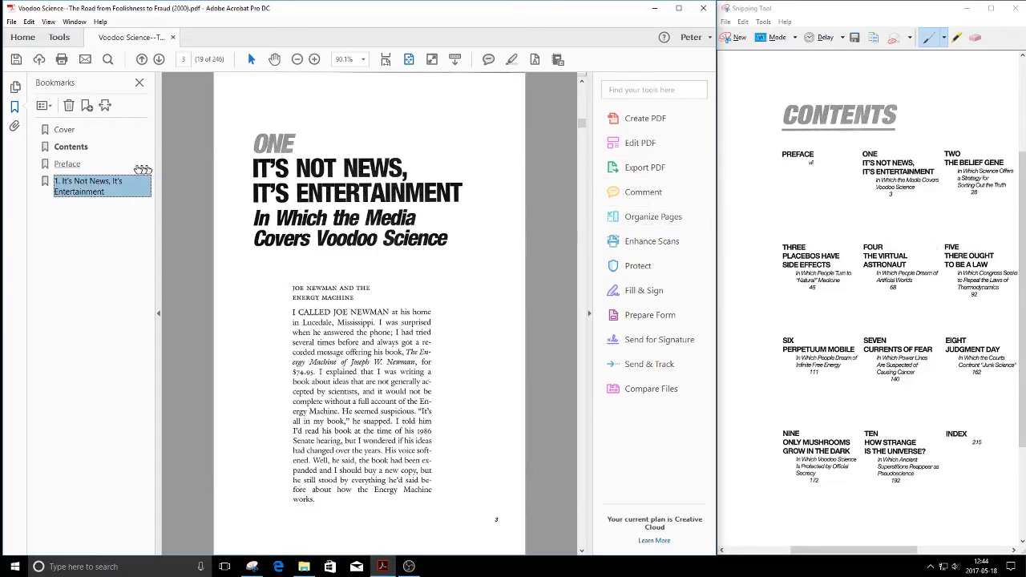
Try nesting the Preface bookmark under other bookmarks and reordering the list, and undo the moves.
left_click(46, 165)
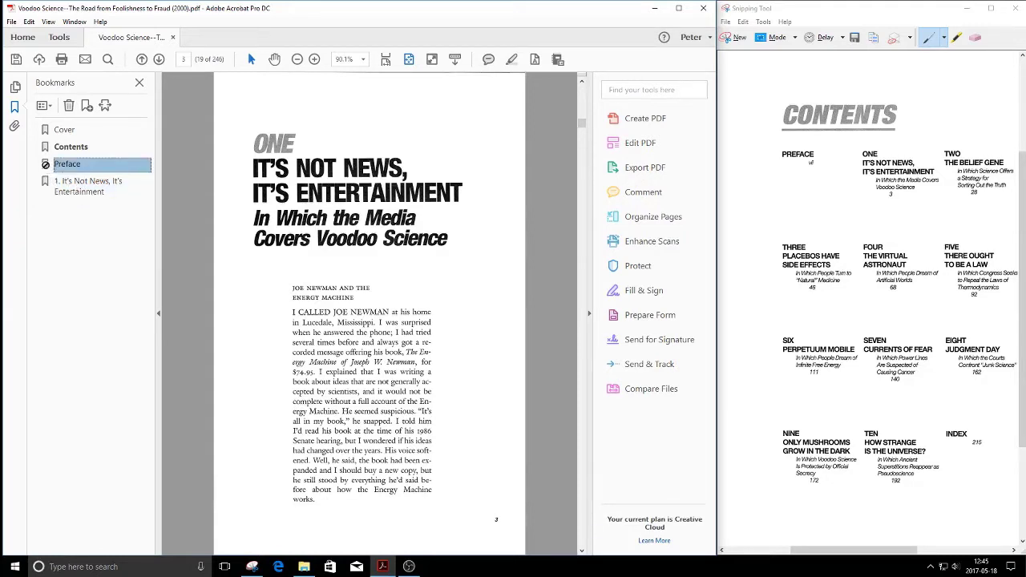
left_click_drag(46, 164, 60, 155)
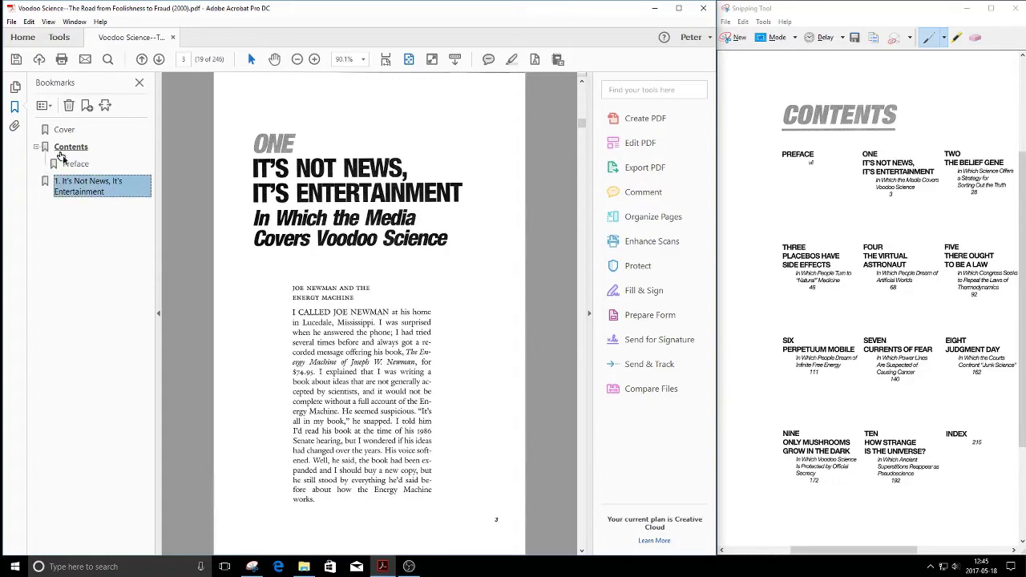
left_click(58, 182)
left_click_drag(58, 182, 64, 190)
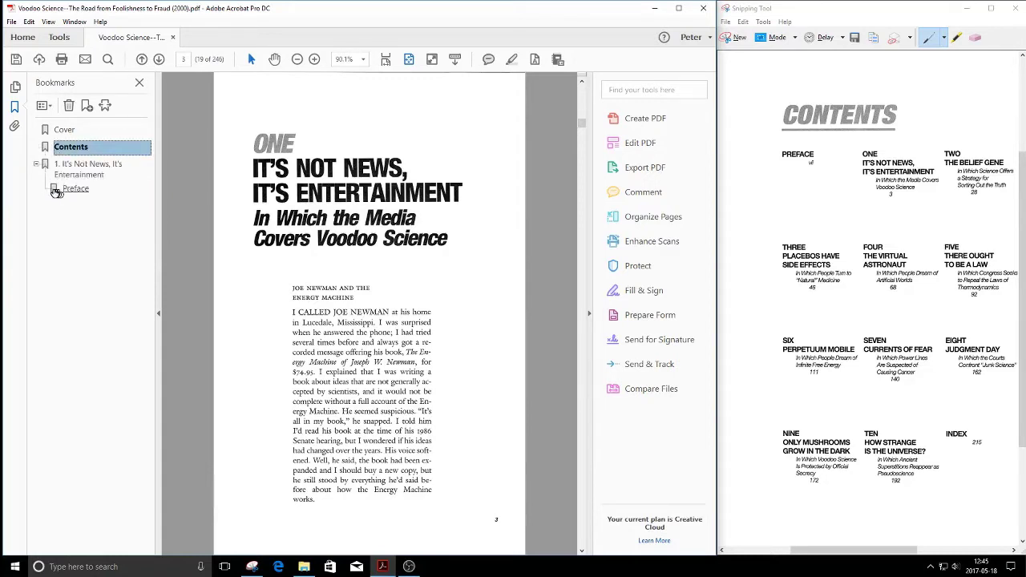
left_click(47, 166)
key("ctrl+z")
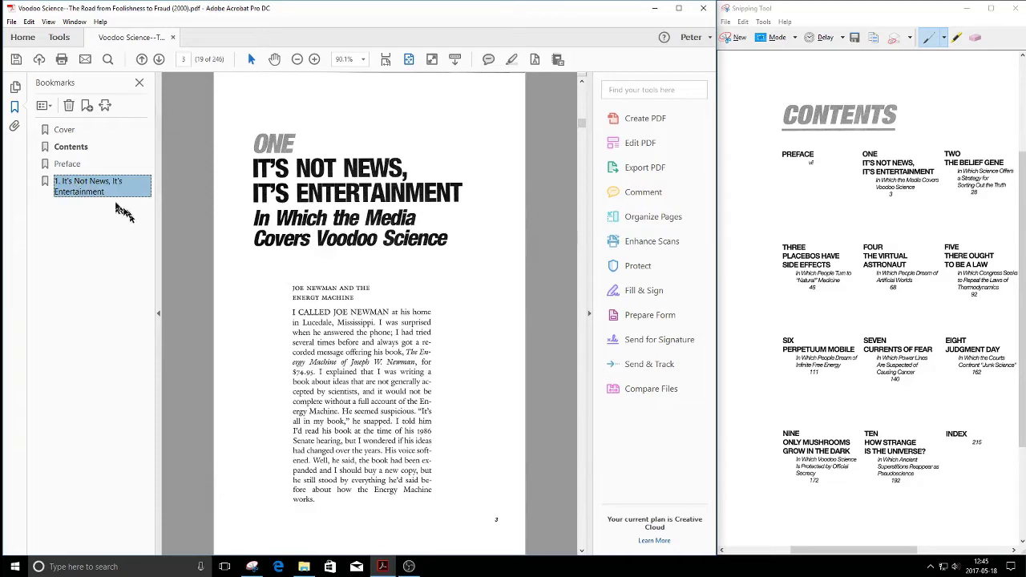
Add a bookmark named "2. The Belief Gene" on page 28.
left_click(185, 60)
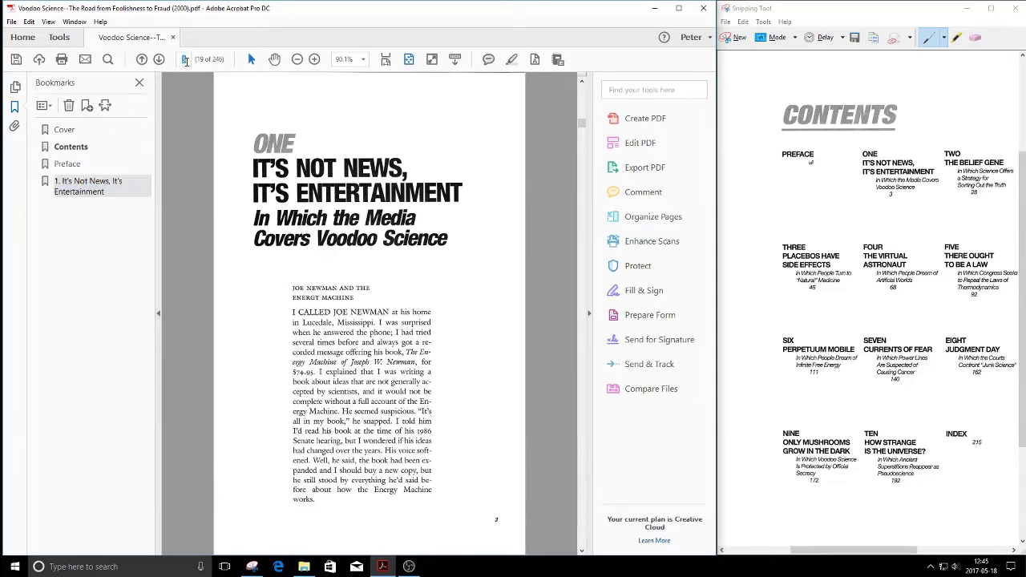
type("28")
key("Return")
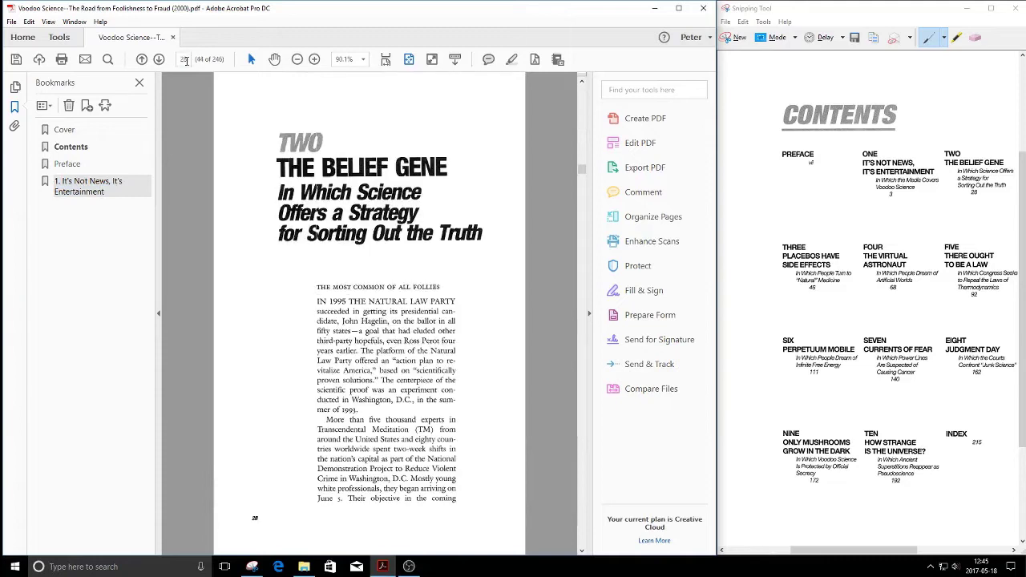
key("ctrl+b")
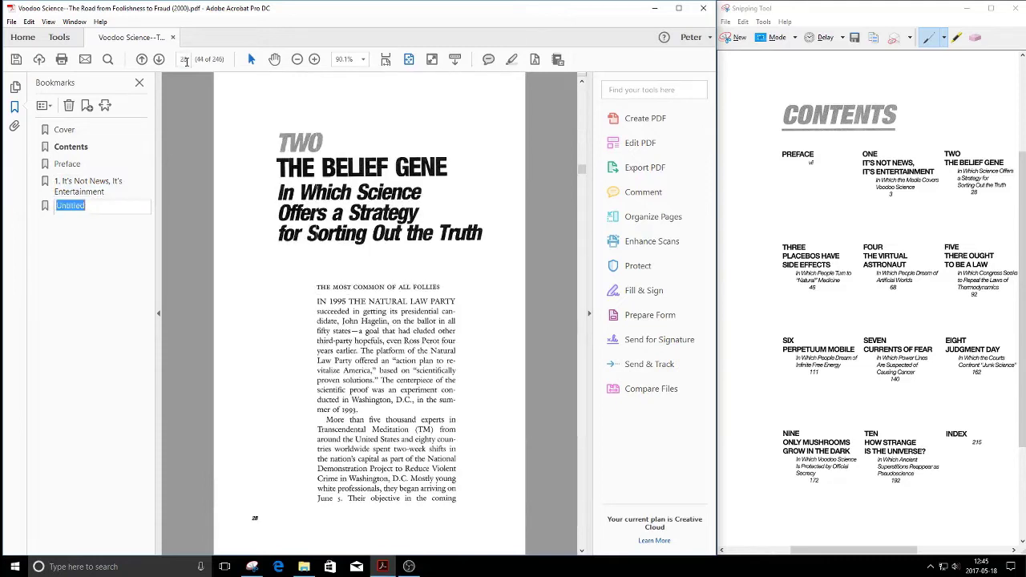
type("2. The Belief Gene")
key("Return")
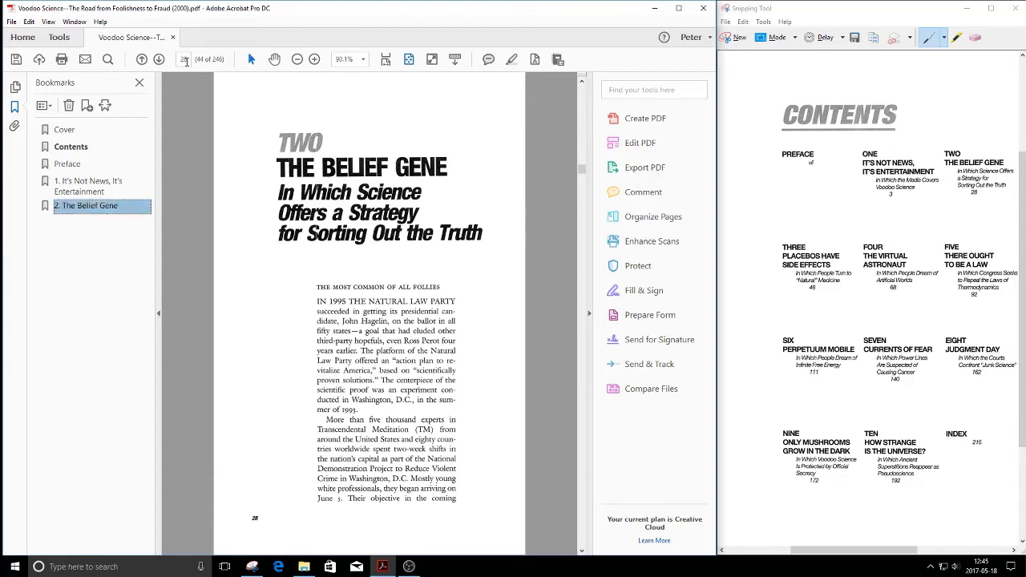
Add a bookmark named "3. Placebos Have Side Effects" on page 46.
left_click(186, 62)
type("46")
key("Return")
key("ctrl+b")
type("3. Placebos Have ")
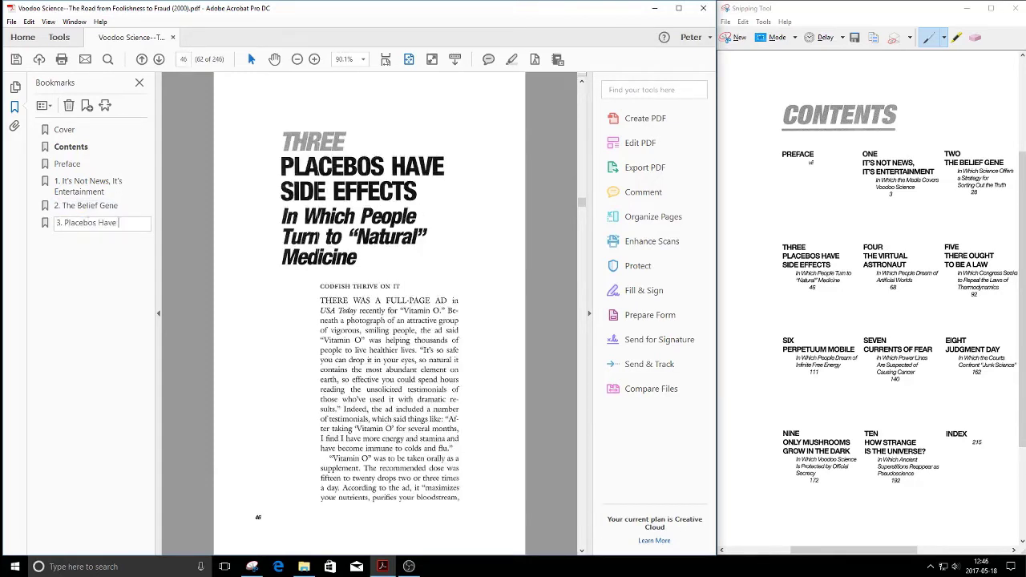
type("Side Effects")
key("Return")
Add a bookmark named "4. The Virtual Astronaut" on page 68.
left_click(186, 62)
type("68")
key("Return")
key("ctrl+b")
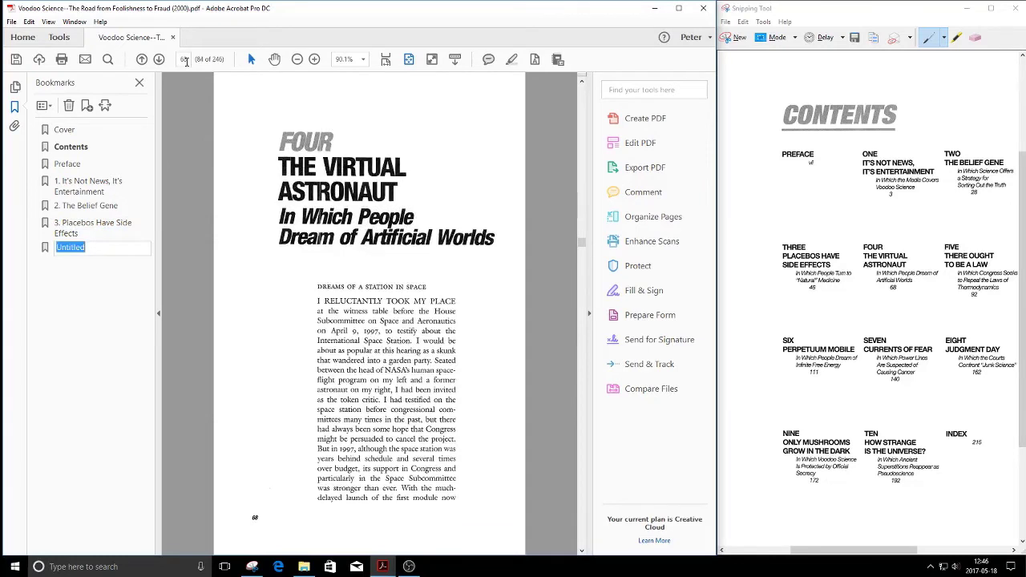
type("4. The Virtual Astrona")
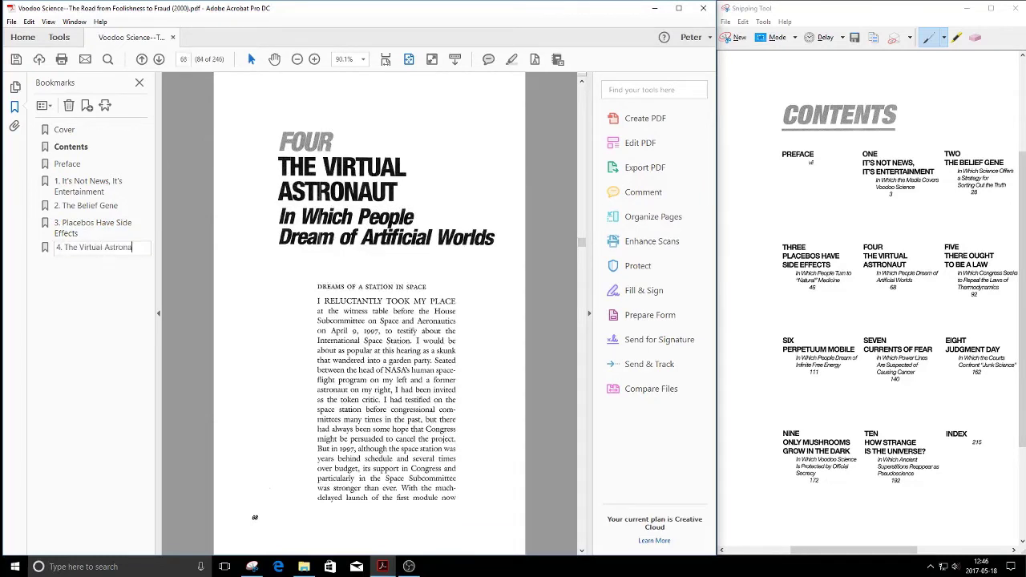
type("ut")
key("Return")
Add a bookmark named "5. There Ought To Be a Law" on page 92.
left_click(186, 62)
type("92")
key("Return")
key("ctrl+b")
type("5. There O")
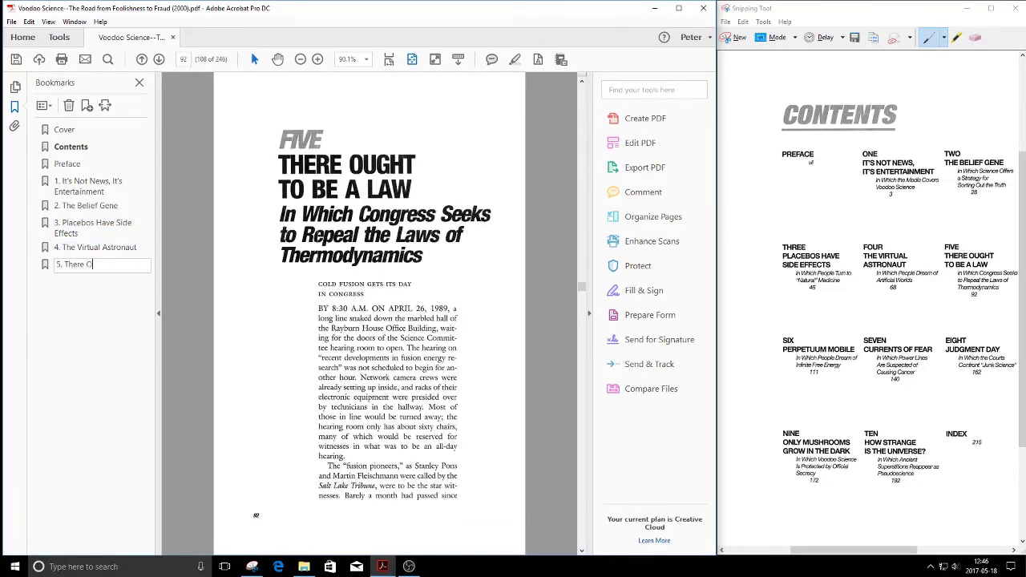
type("ught To Be a Law")
key("Return")
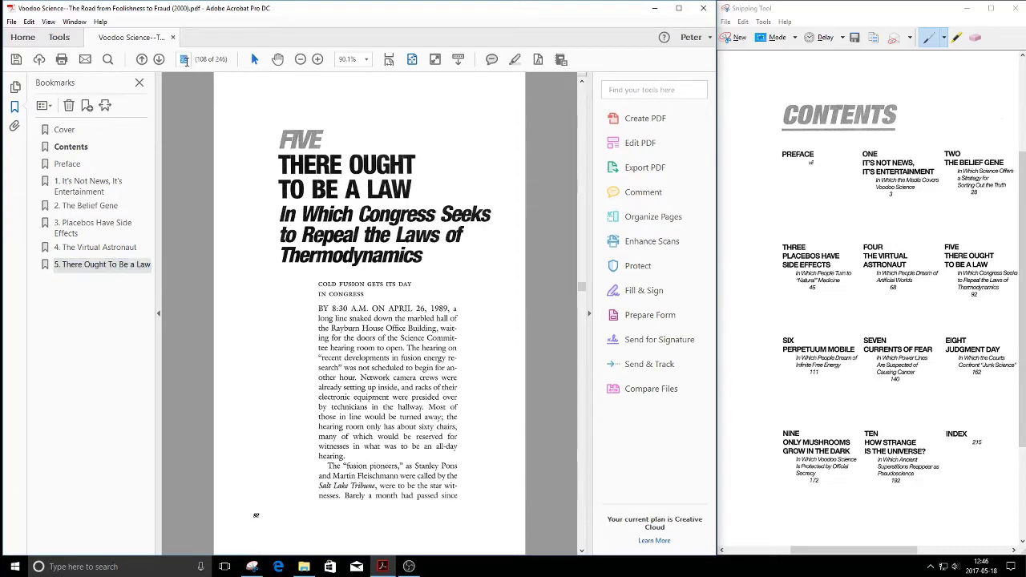
Add a bookmark named "6. Perpetuum Mobile" on page 111, deleting any surplus untitled bookmark.
left_click(186, 61)
type("111")
key("Return")
key("ctrl+b")
type("6. Perpetuum Mobile")
key("Return")
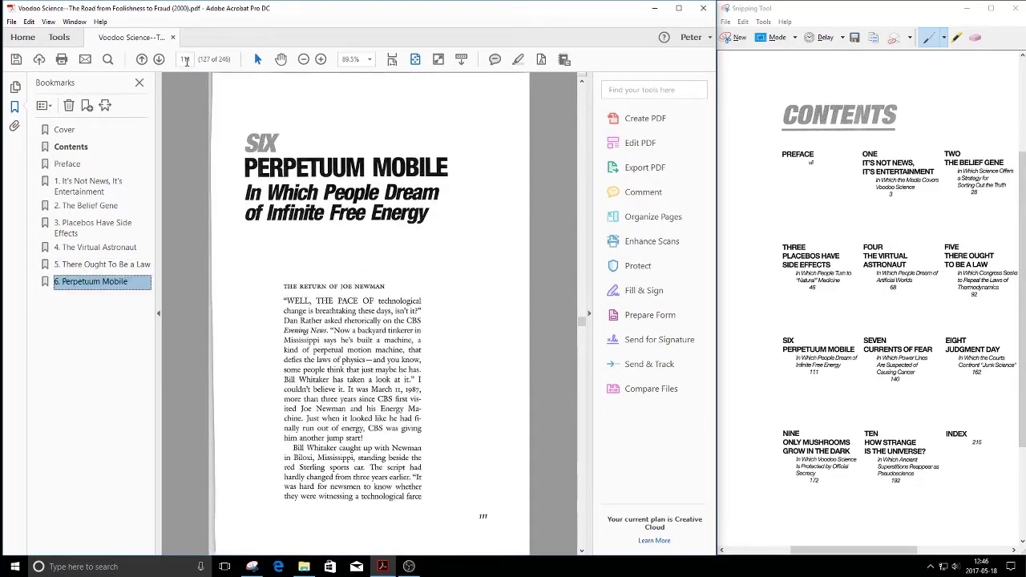
key("ctrl+b")
left_click(71, 106)
Add a bookmark named "7. Currents of Fear" on page 140.
left_click(186, 60)
type("140")
key("Return")
key("ctrl+b")
type("7. Current")
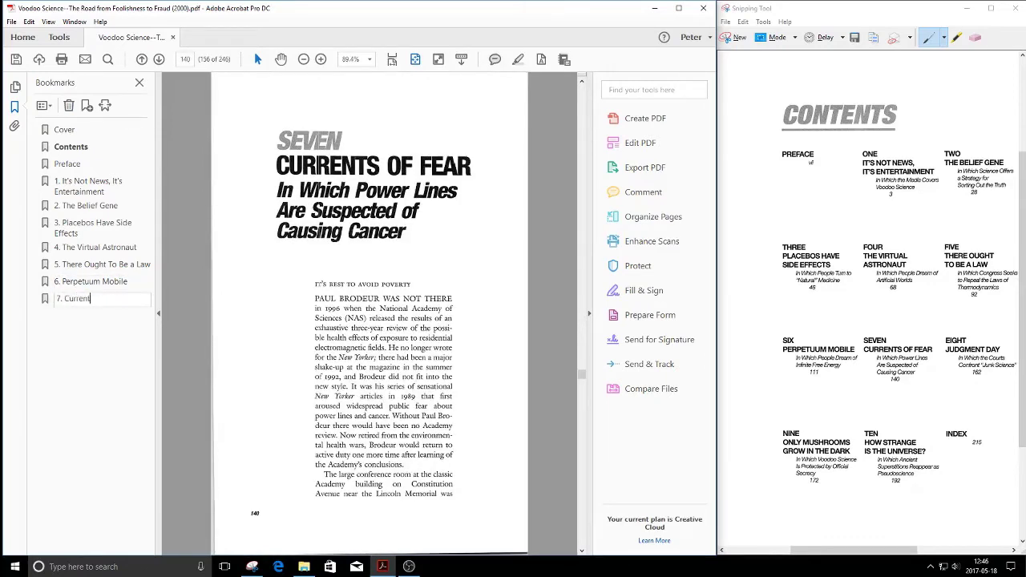
type("s of Fear")
key("Return")
Add a bookmark named "8. Judgment Day" on page 162.
left_click(185, 59)
type("162")
key("Return")
key("ctrl+b")
type("8. I")
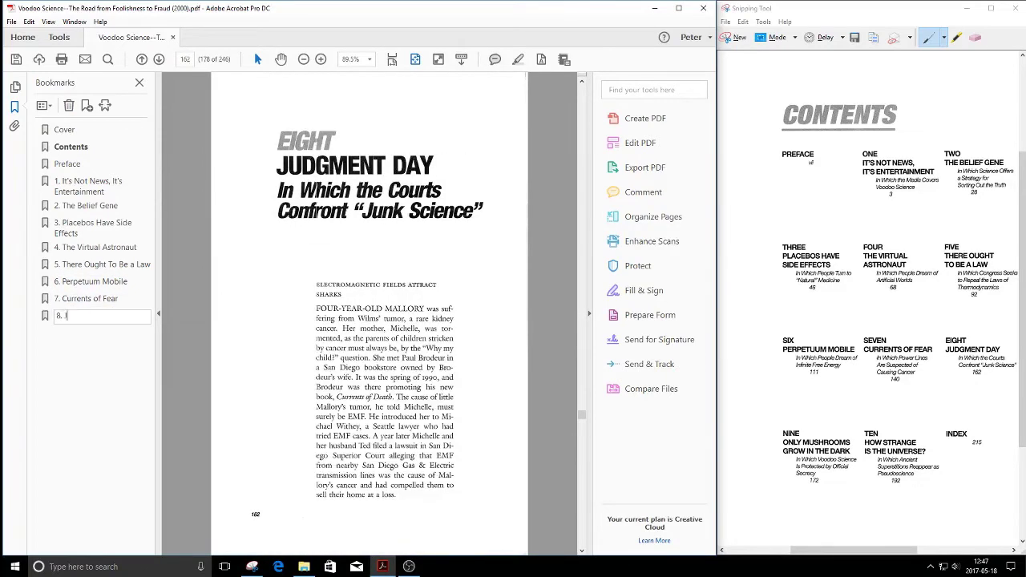
type("udgment Day")
key("Return")
Add a bookmark named "9. Only Mushrooms Grow In the Dark" on page 172.
left_click(185, 59)
type("172")
key("Return")
key("ctrl+b")
type("9.")
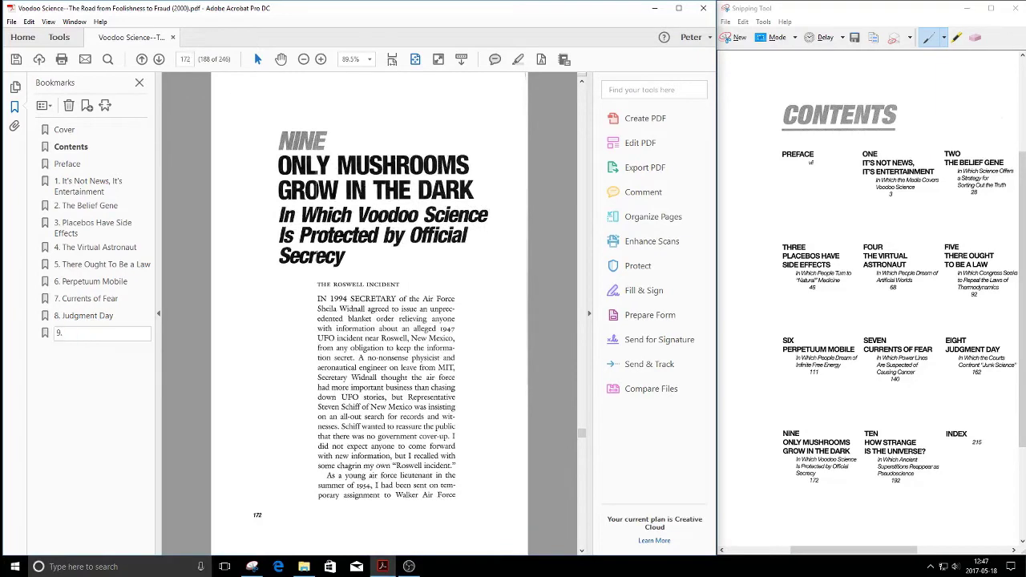
type(" Only Mushrooms Grow In the Dark")
key("Return")
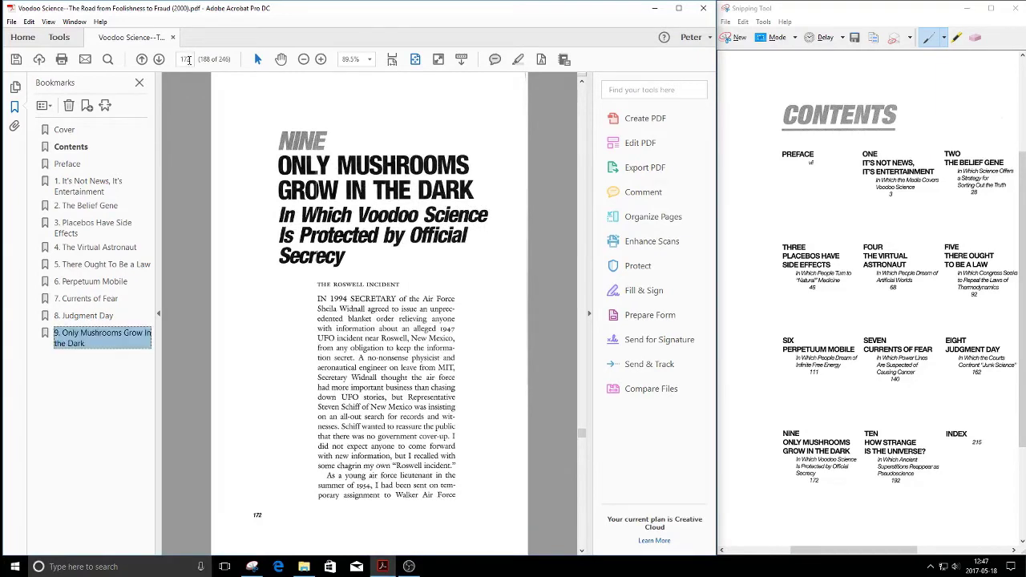
Add a bookmark named "10. How Strange Is the Universe?" on page 192.
left_click(185, 59)
type("192")
key("Return")
key("ctrl+b")
type("10. How Strange")
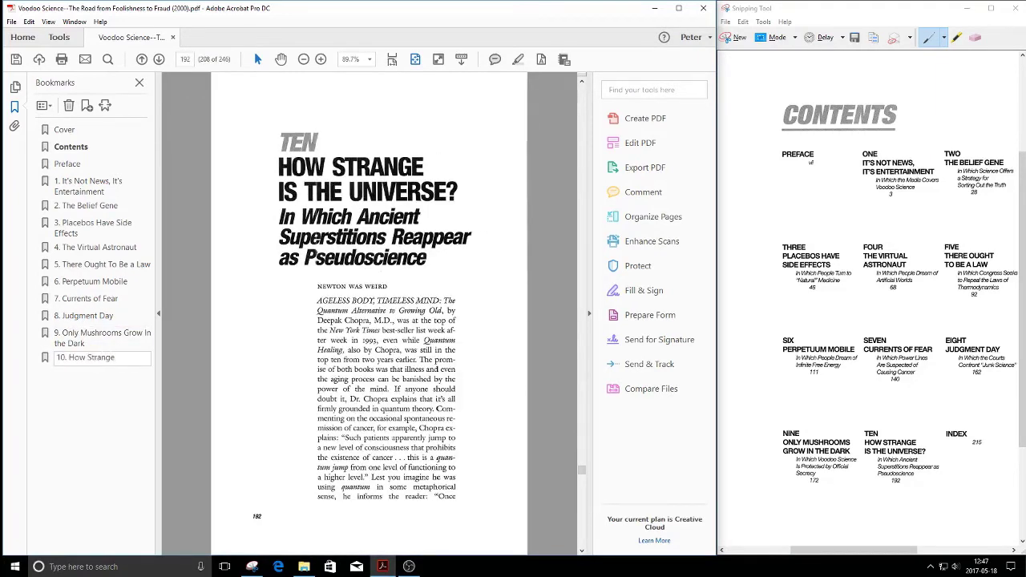
type(" Is the Universe?")
key("Return")
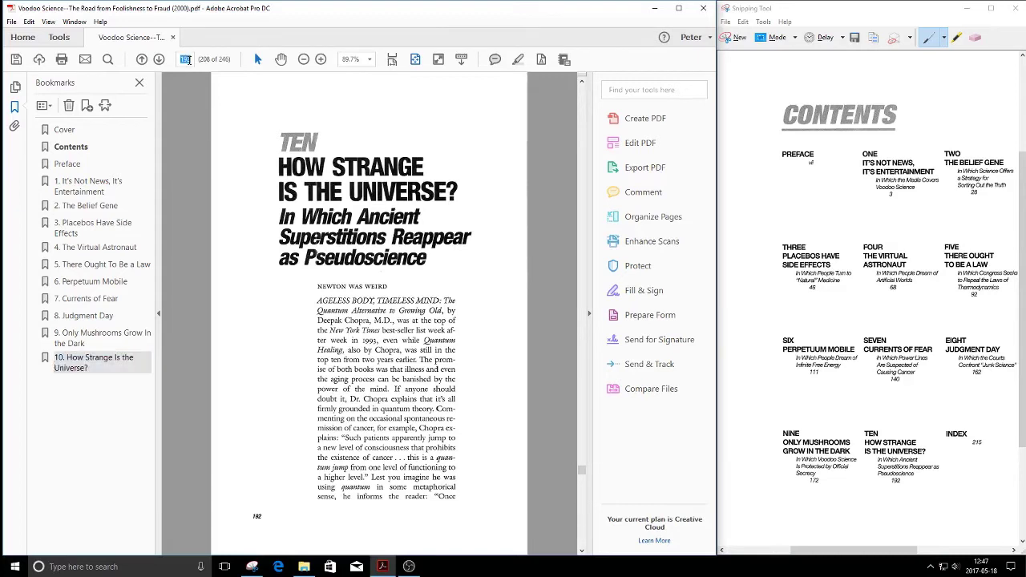
Add a bookmark named "Index" on page 215.
type("215")
key("Return")
key("ctrl+b")
type("Index")
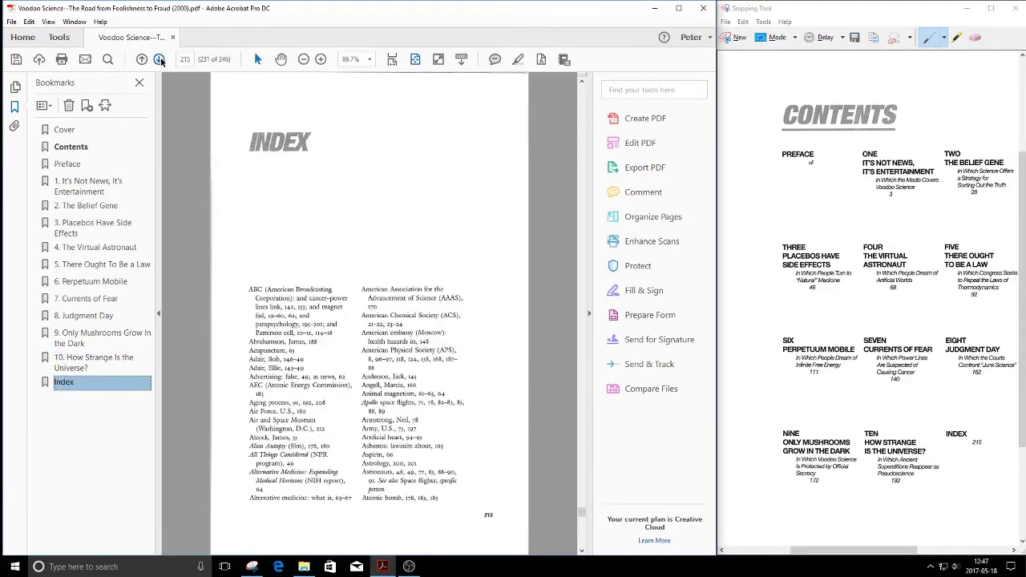
Page through the index to the document's last page, checking the page labels against the printed numbers.
left_click(159, 60)
left_click(160, 59)
left_click(159, 60)
left_click(159, 60)
left_click(159, 60)
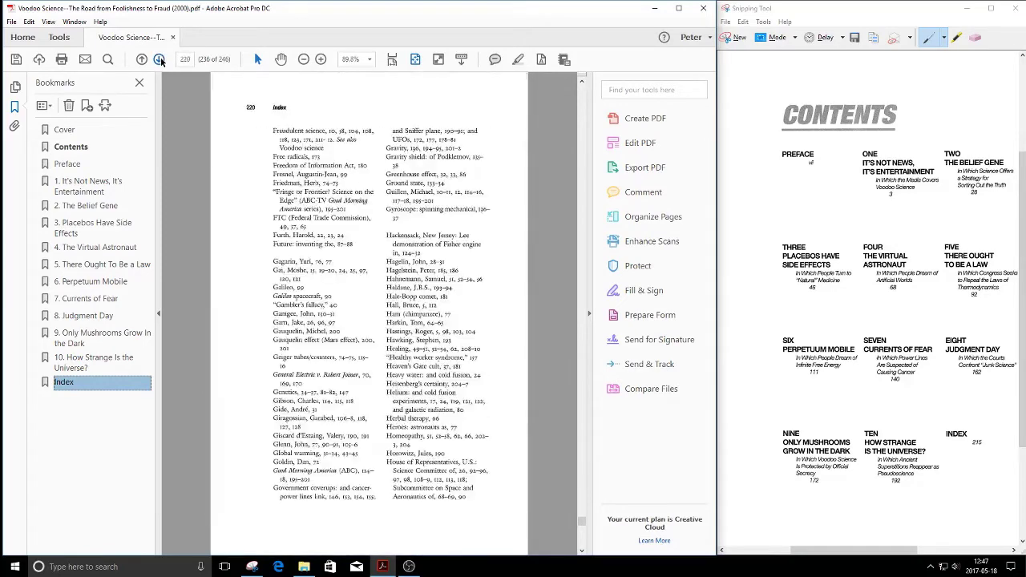
left_click(160, 59)
left_click(160, 59)
left_click(159, 60)
left_click(160, 59)
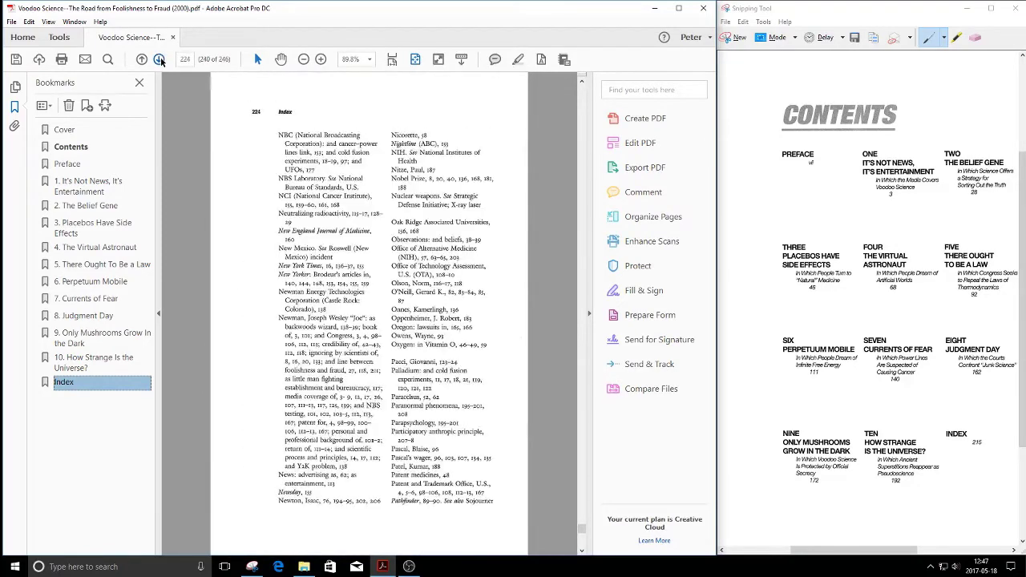
left_click(159, 59)
left_click(159, 59)
left_click(159, 59)
left_click(159, 60)
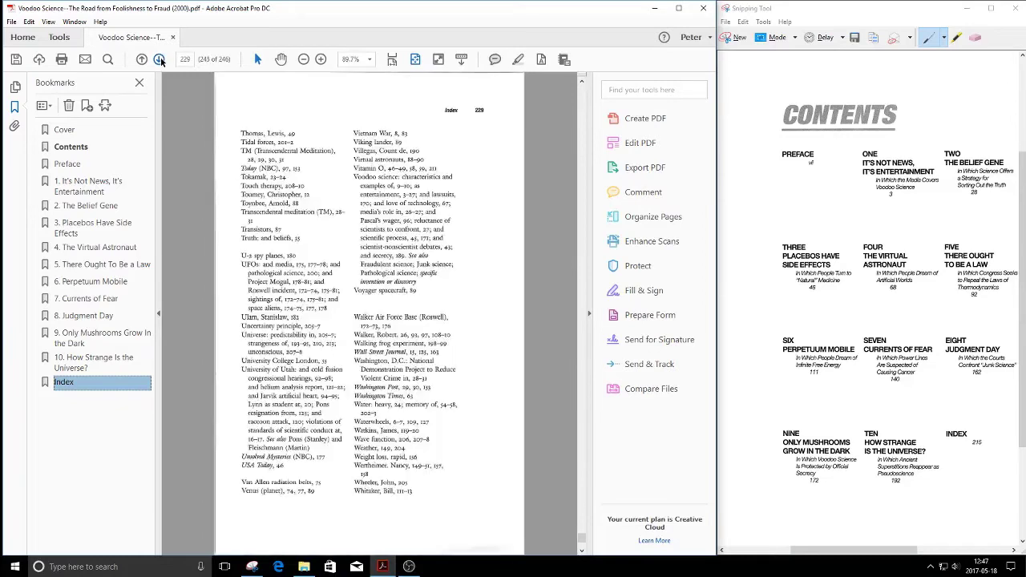
left_click(160, 59)
left_click(160, 59)
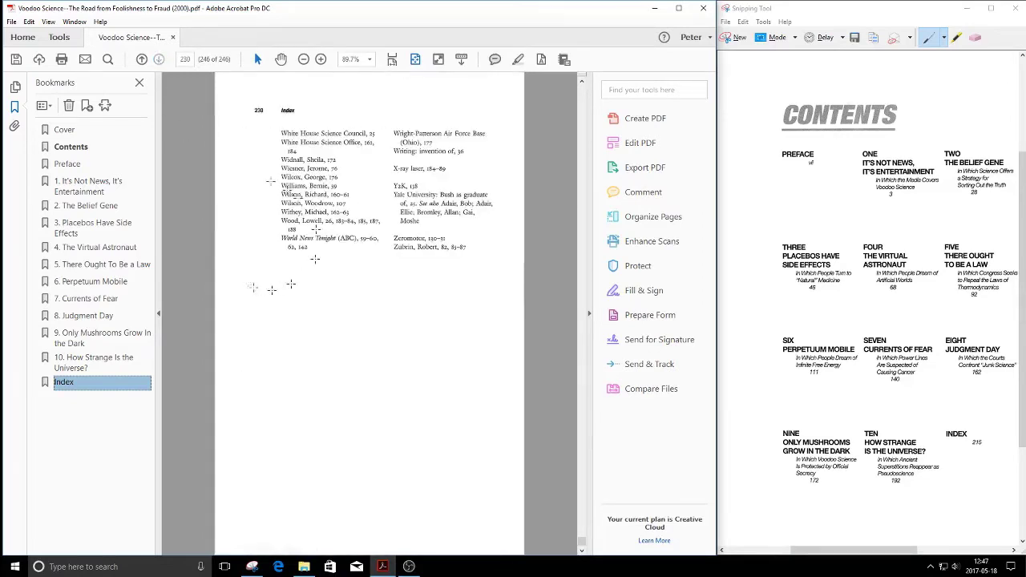
Check the bookmark destinations one by one, from chapter 10 back through the Preface and Contents to the Cover.
left_click(78, 361)
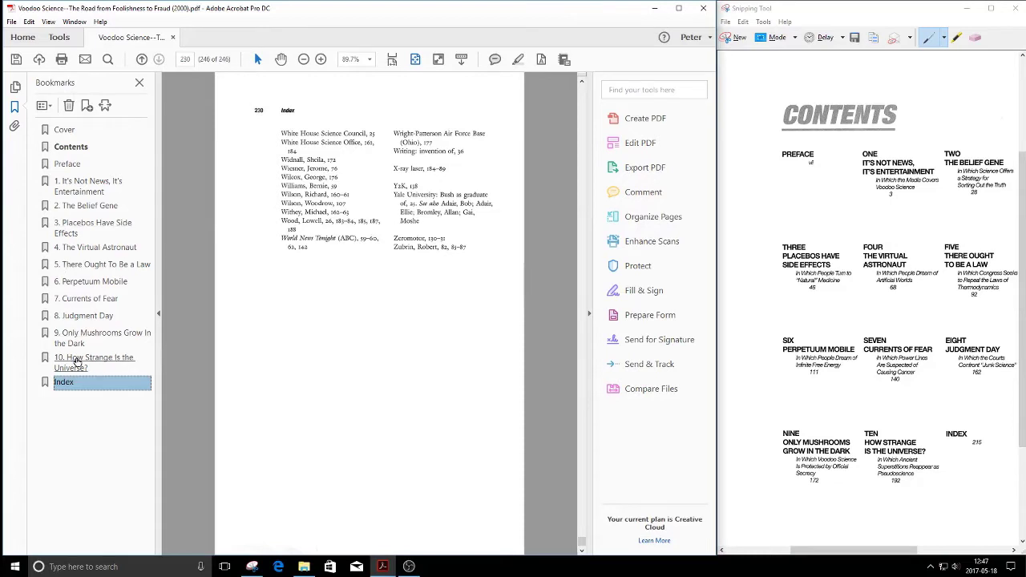
left_click(81, 338)
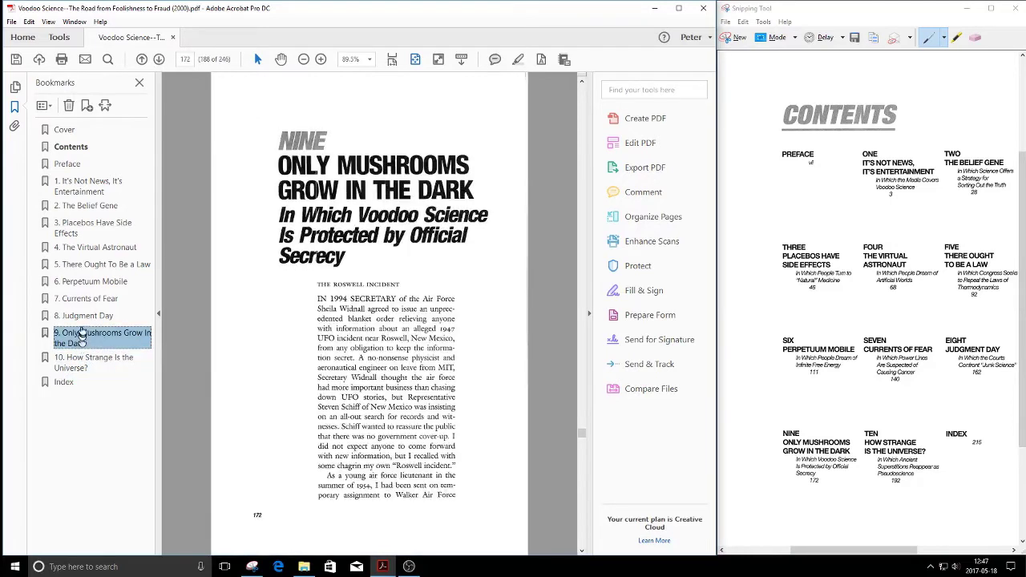
left_click(83, 316)
left_click(85, 299)
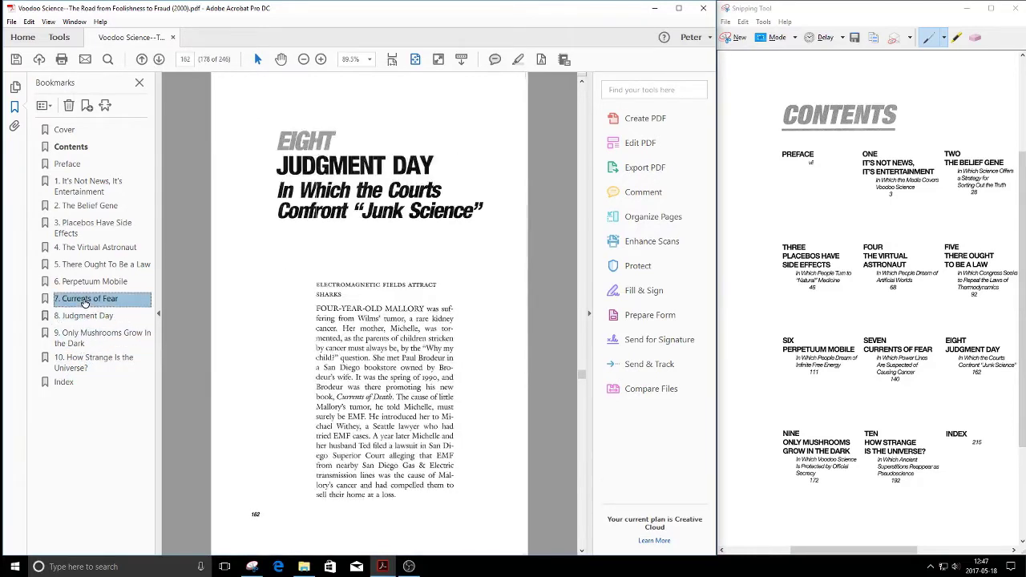
left_click(87, 283)
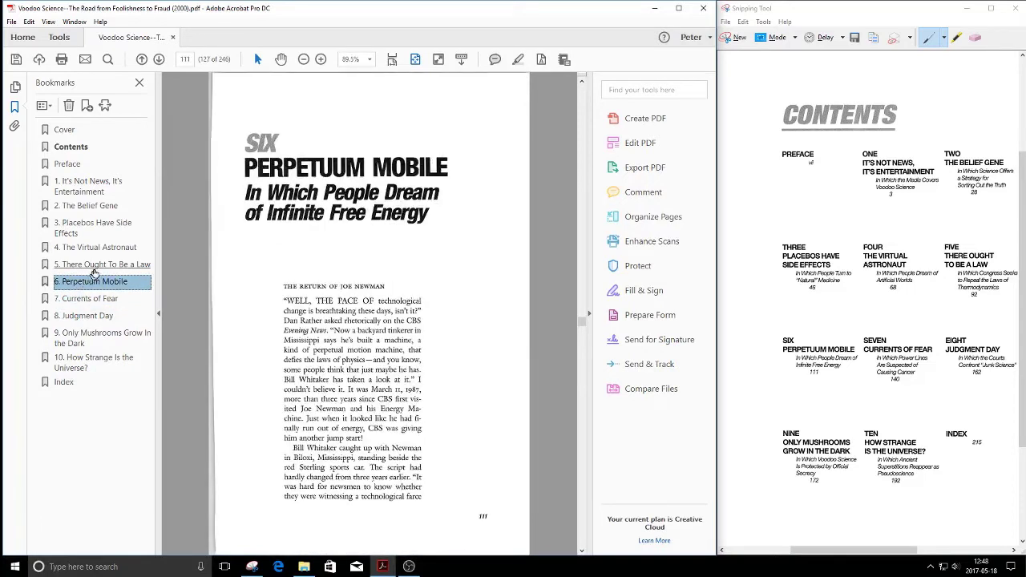
left_click(96, 267)
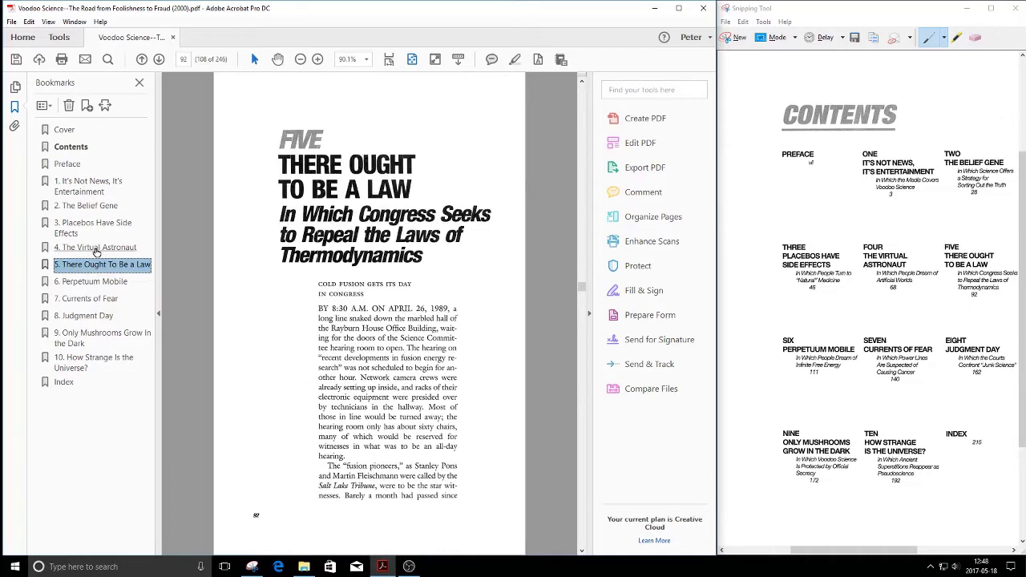
left_click(96, 249)
left_click(93, 229)
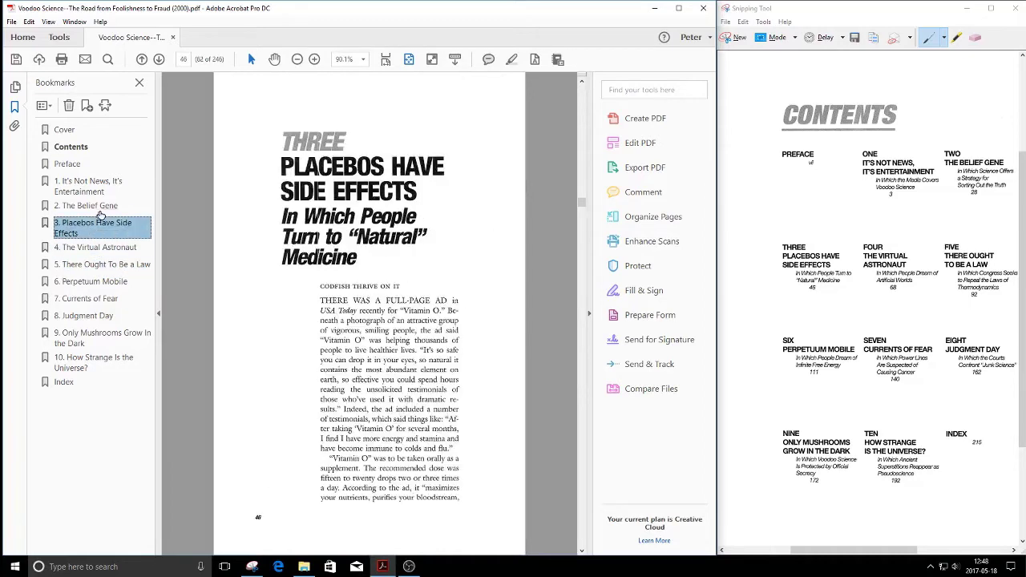
left_click(96, 207)
left_click(96, 189)
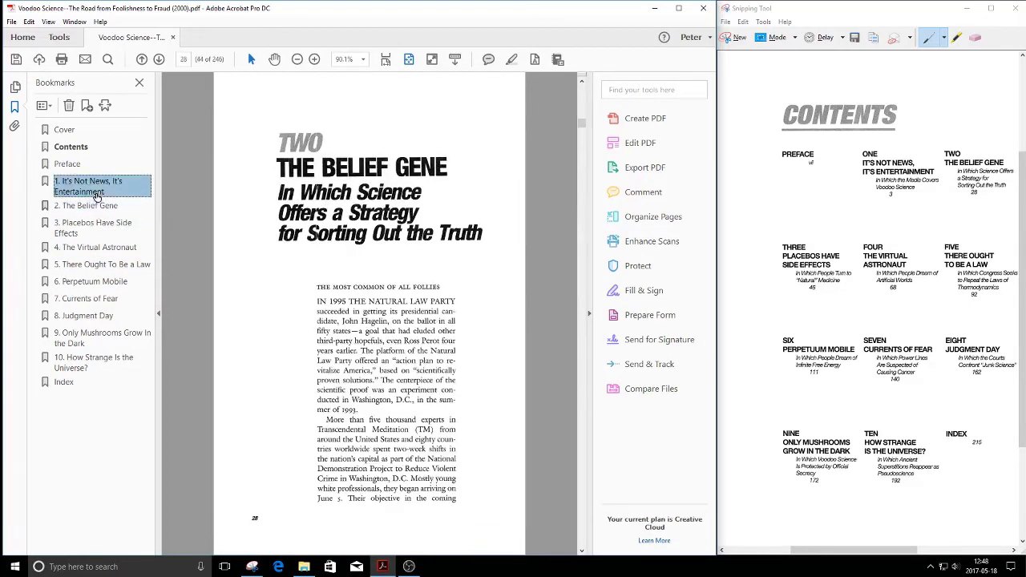
left_click(70, 166)
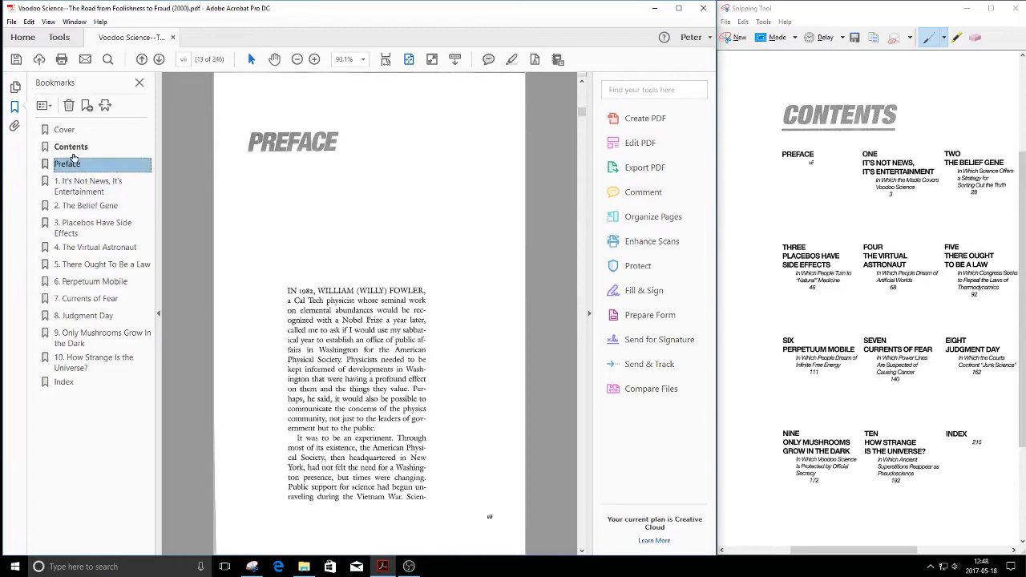
left_click(71, 149)
left_click(66, 131)
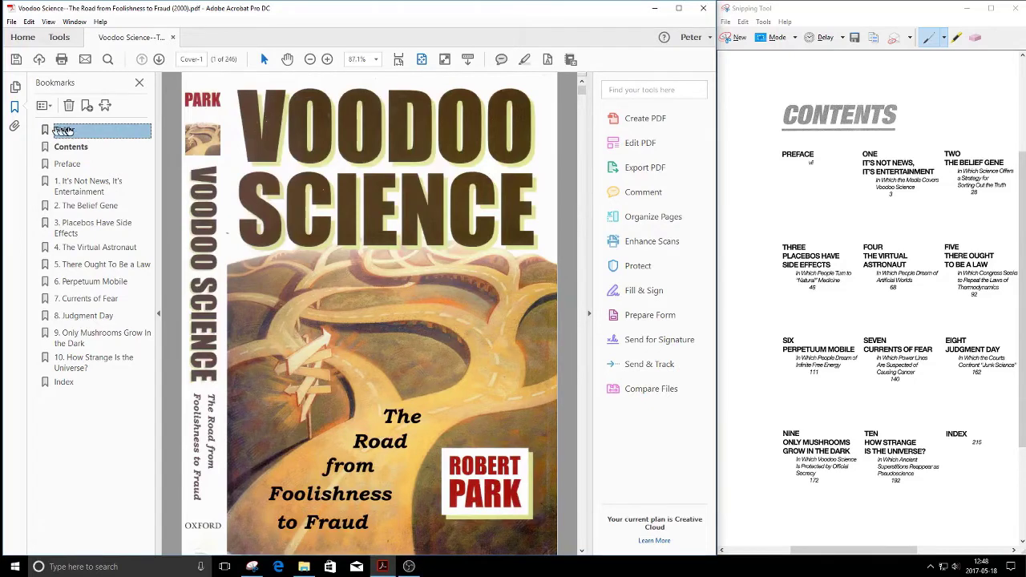
Review the page labels from the cover pages through front matter page iv, and open the Contents page from its bookmark.
left_click(159, 60)
left_click(159, 60)
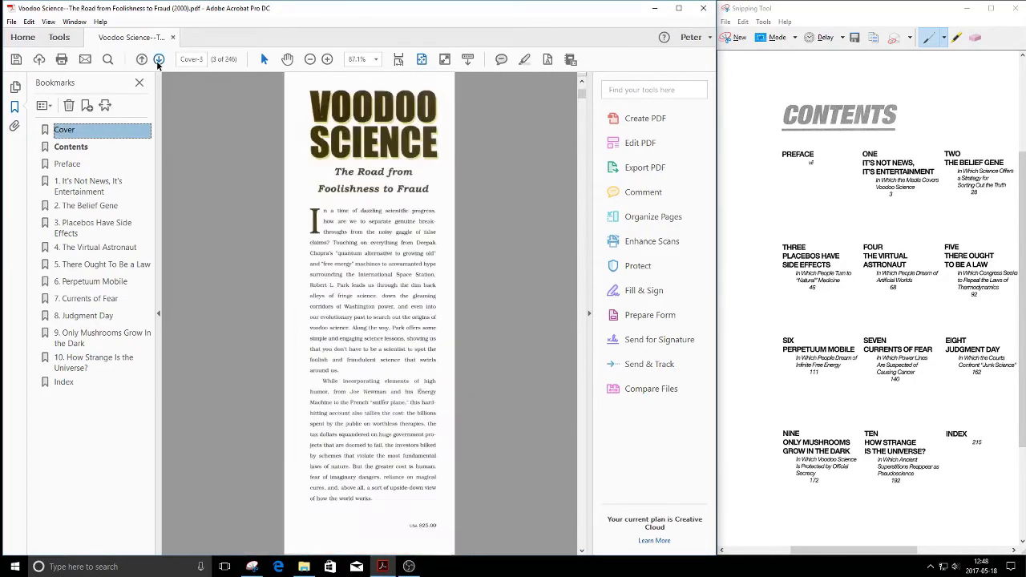
left_click(159, 60)
left_click(159, 60)
left_click(159, 60)
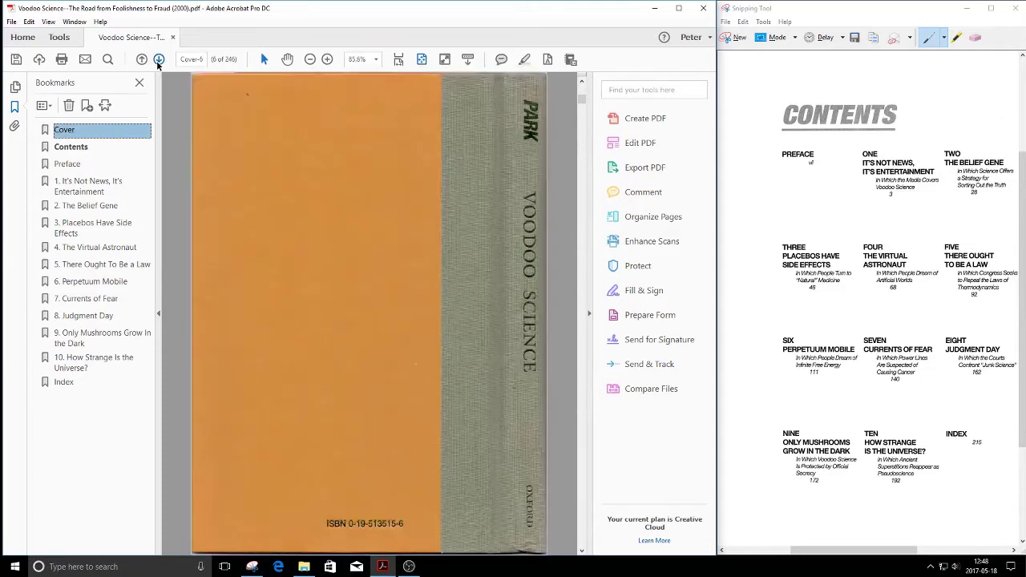
left_click(159, 60)
left_click(159, 60)
left_click(159, 61)
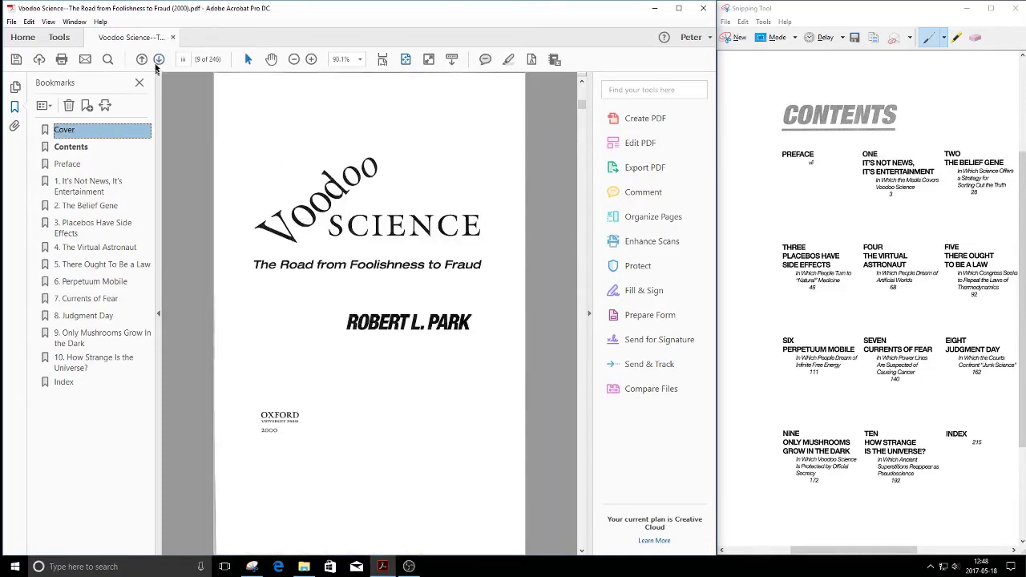
left_click(159, 60)
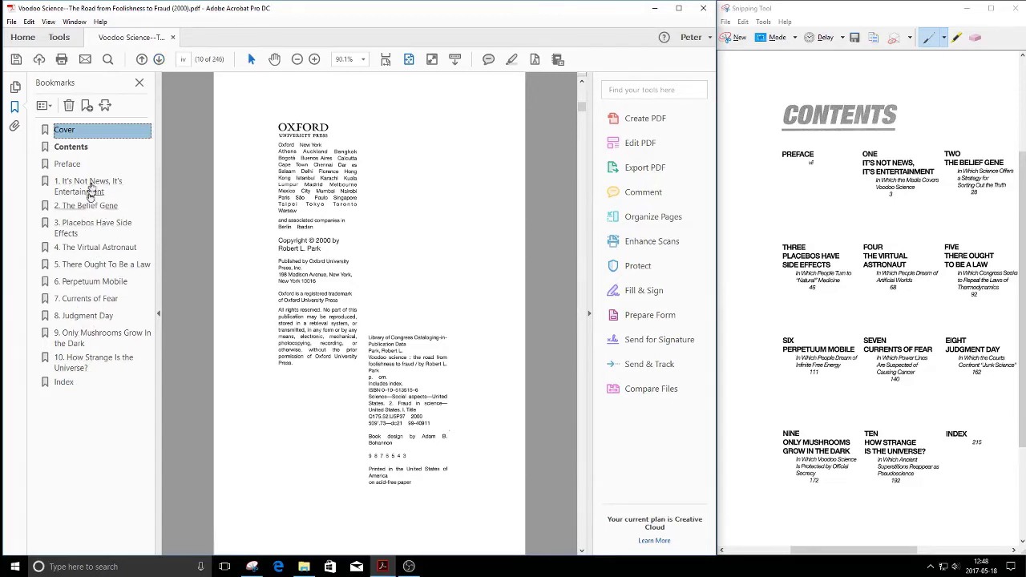
left_click(72, 150)
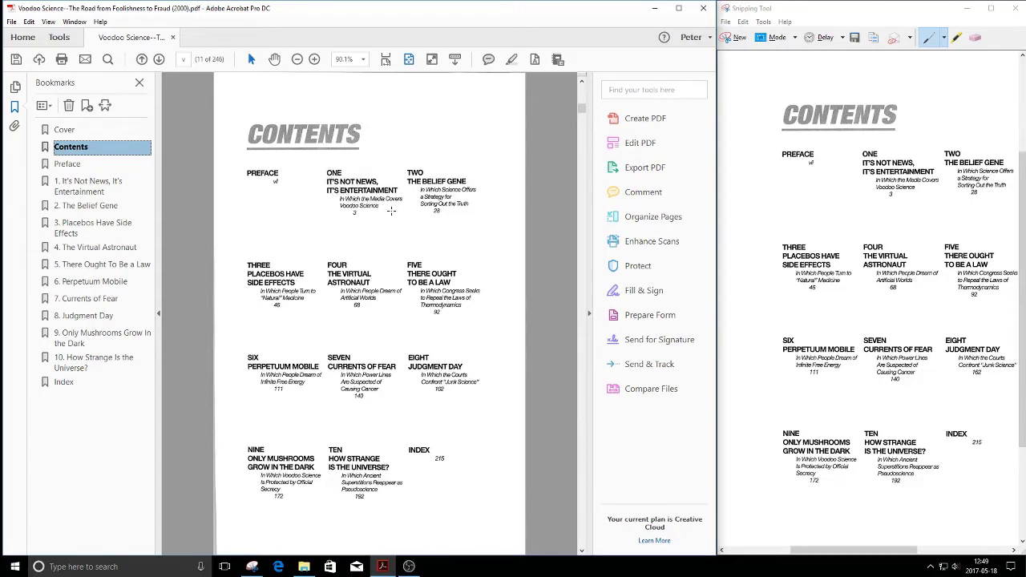
Return to the Cover and run text recognition on all pages in English (US) with Searchable Image output.
left_click(64, 133)
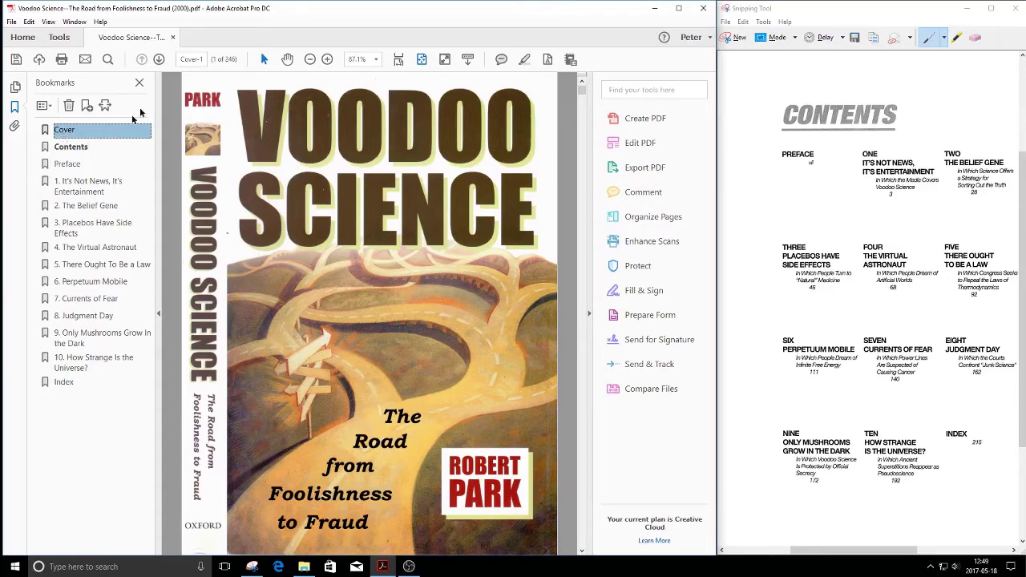
left_click(547, 59)
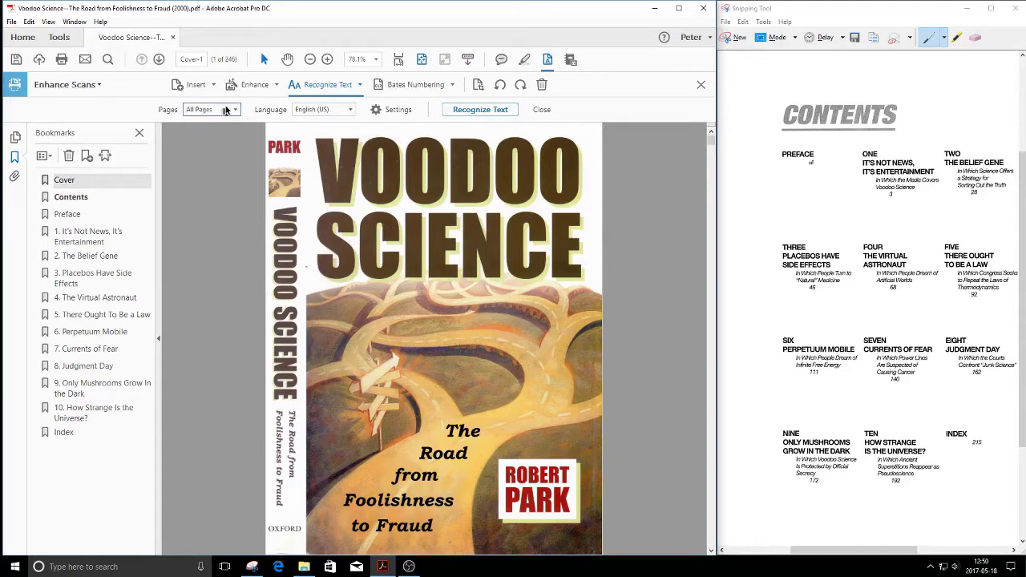
left_click(392, 116)
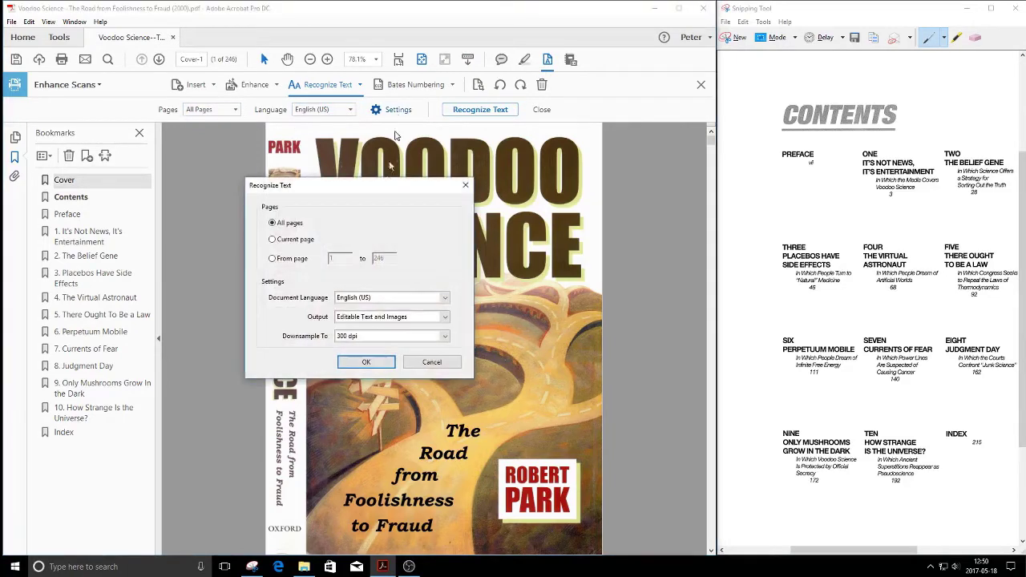
left_click(382, 317)
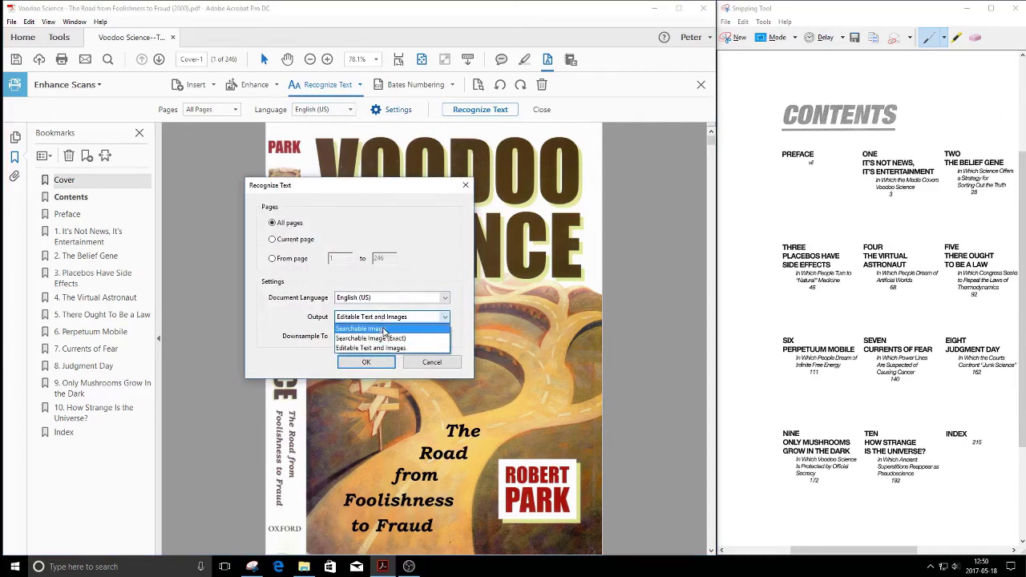
left_click(385, 330)
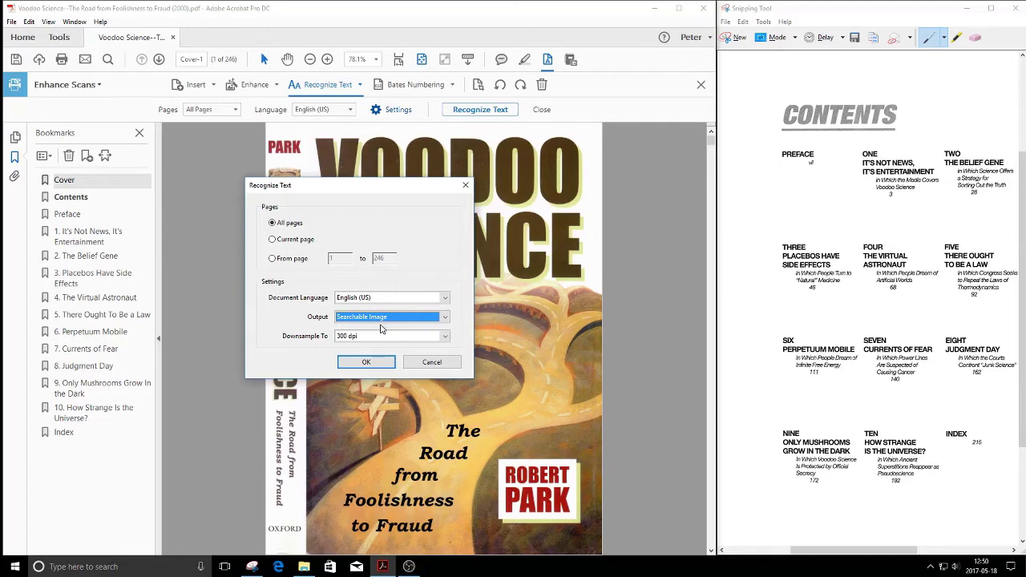
left_click(367, 363)
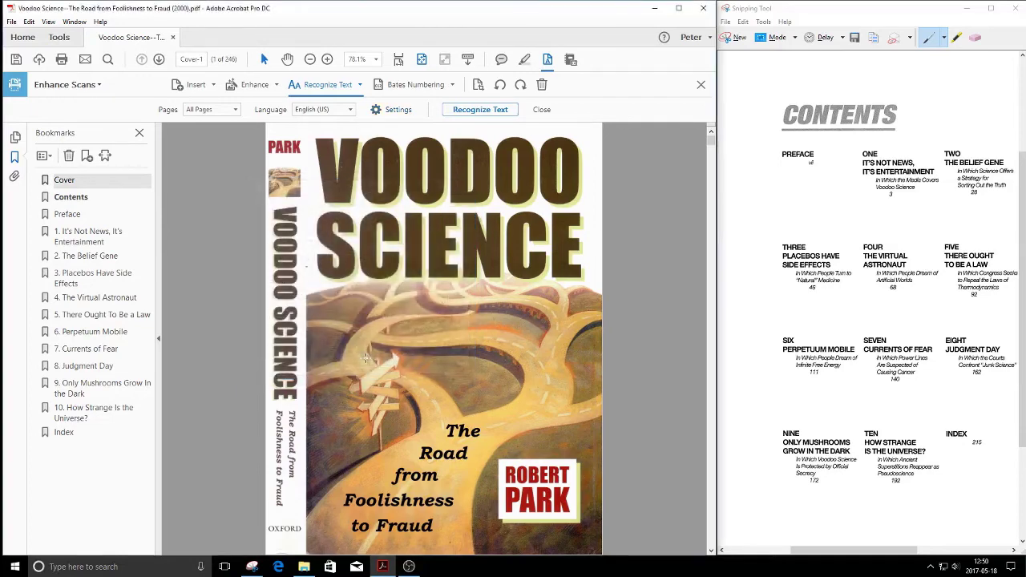
left_click(483, 110)
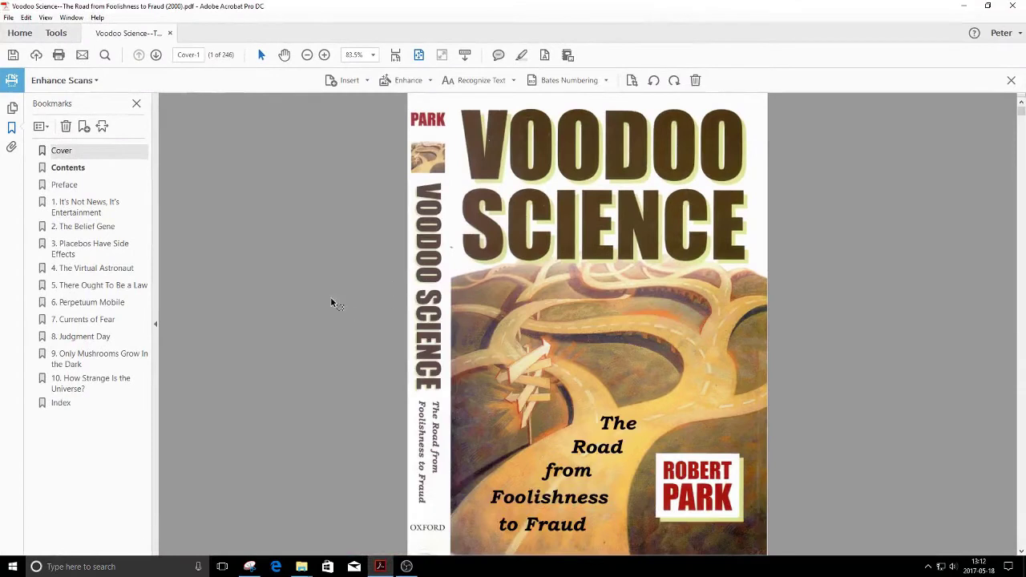
Check the recognized text on the Preface page by test-selecting its opening paragraphs.
left_click(74, 188)
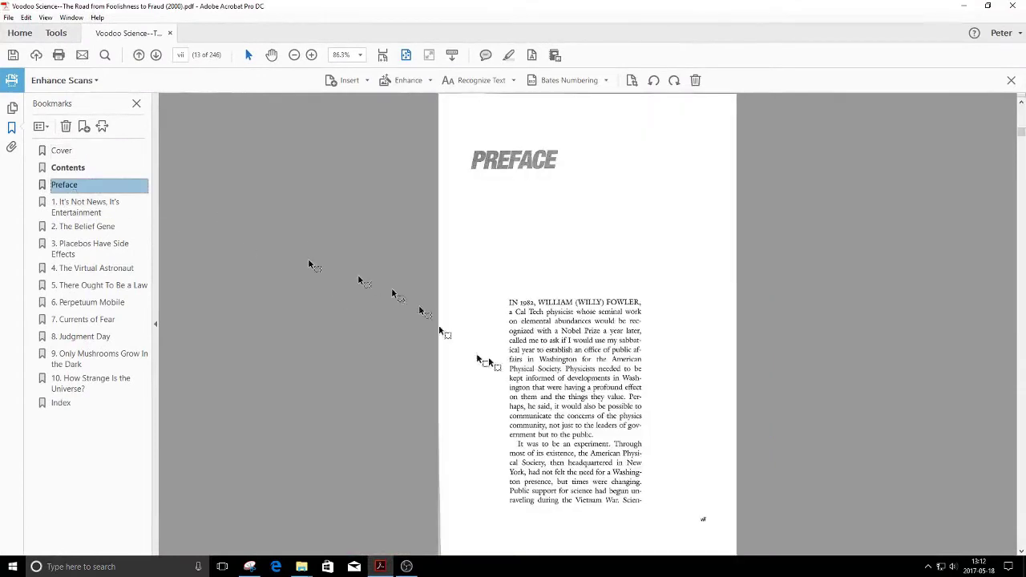
left_click_drag(520, 303, 574, 475)
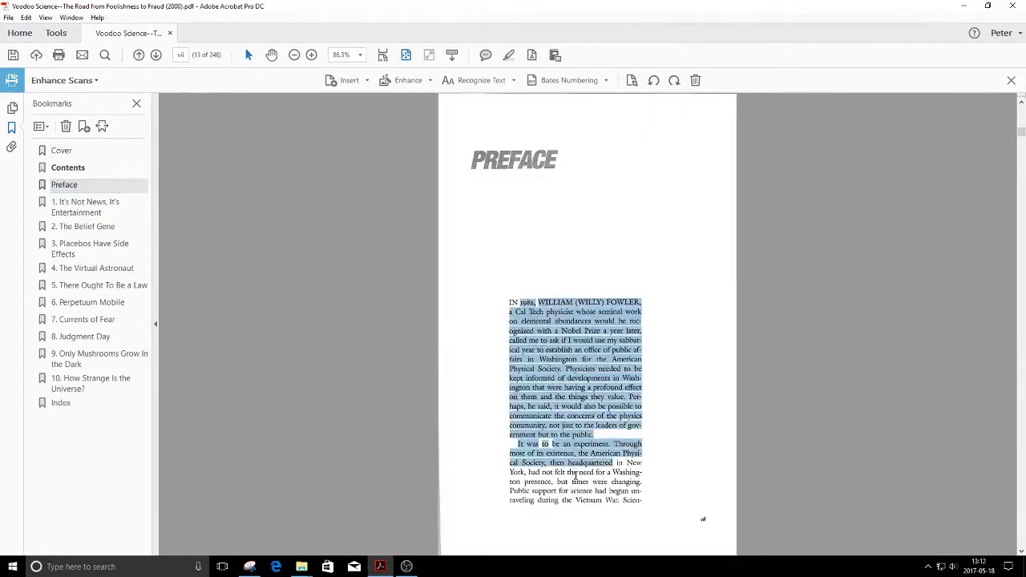
left_click(574, 475)
left_click_drag(519, 303, 590, 480)
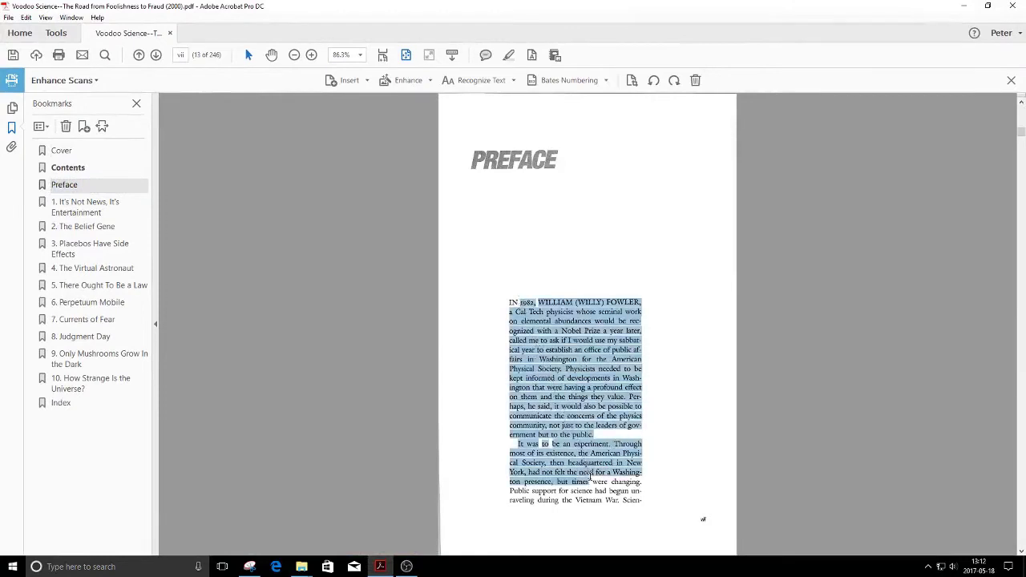
left_click(590, 492)
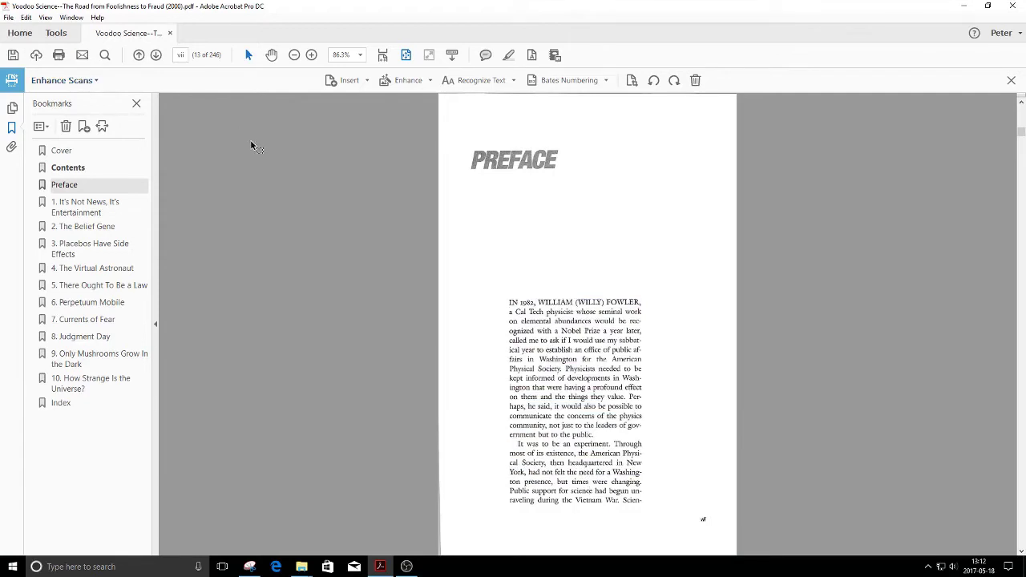
Return to the Cover and set the document's initial view to Bookmarks Panel and Page in its properties.
left_click(61, 151)
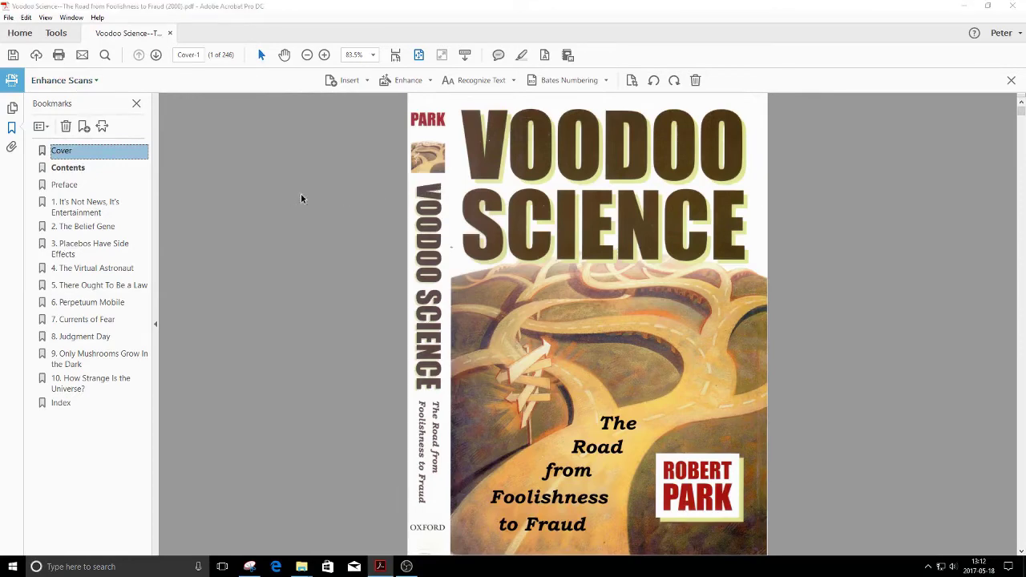
key("ctrl+d")
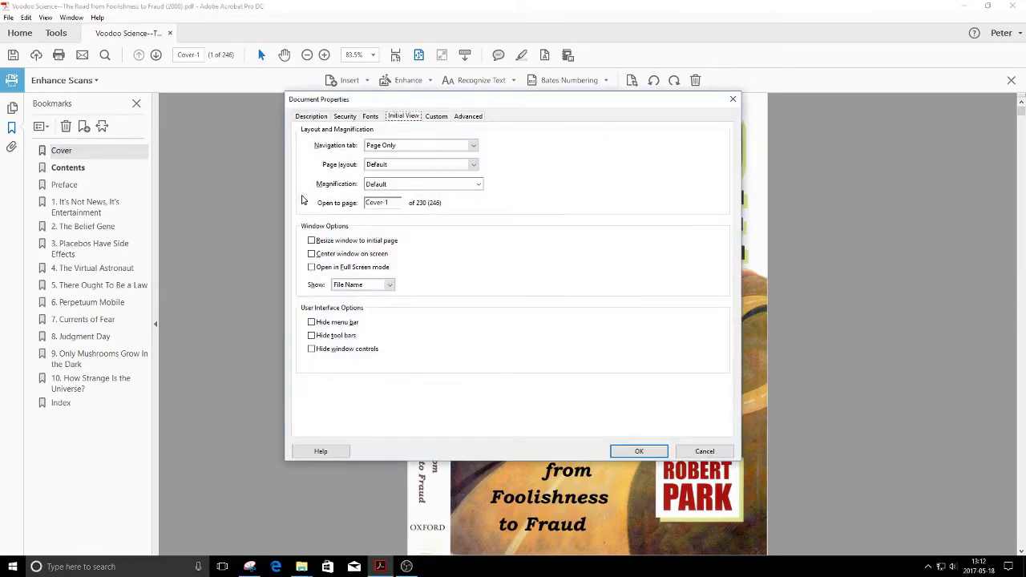
left_click(313, 117)
left_click(401, 116)
left_click(424, 147)
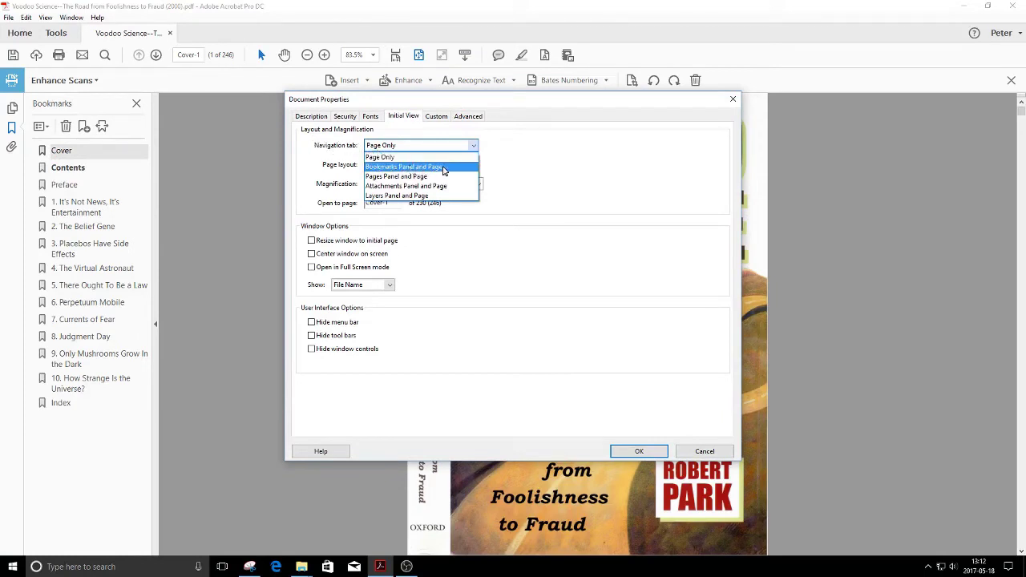
left_click(443, 168)
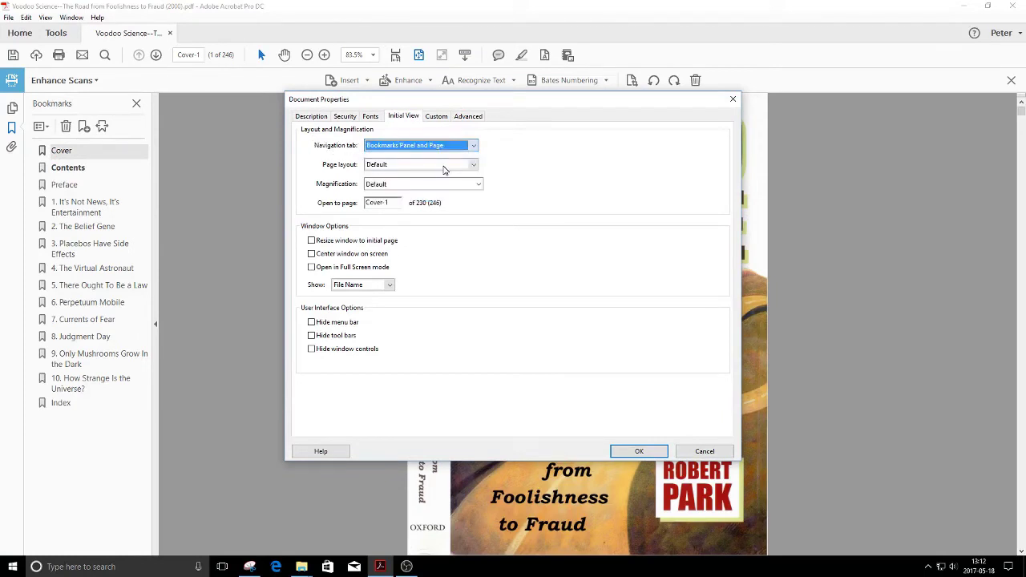
Remove the quotation marks around the keywords Science, Skepticism, Skeptic and apply the document properties.
left_click(310, 118)
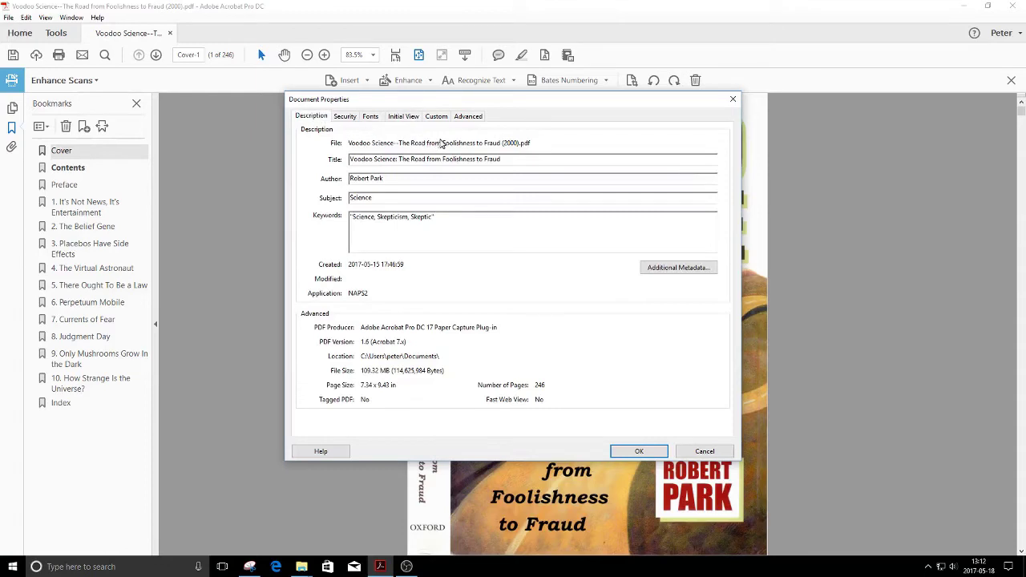
left_click(389, 199)
key("BackSpace")
key("BackSpace")
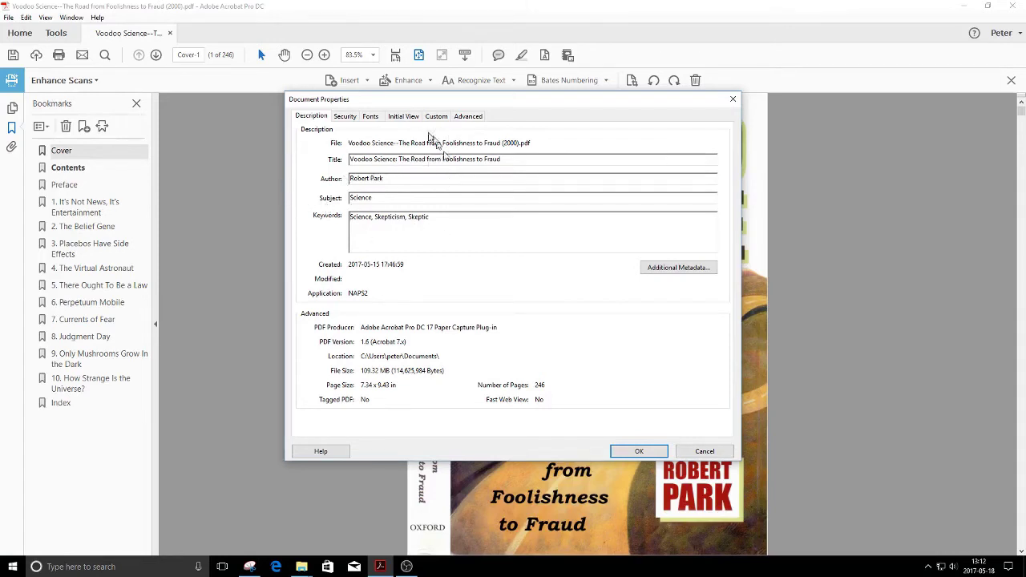
left_click(403, 116)
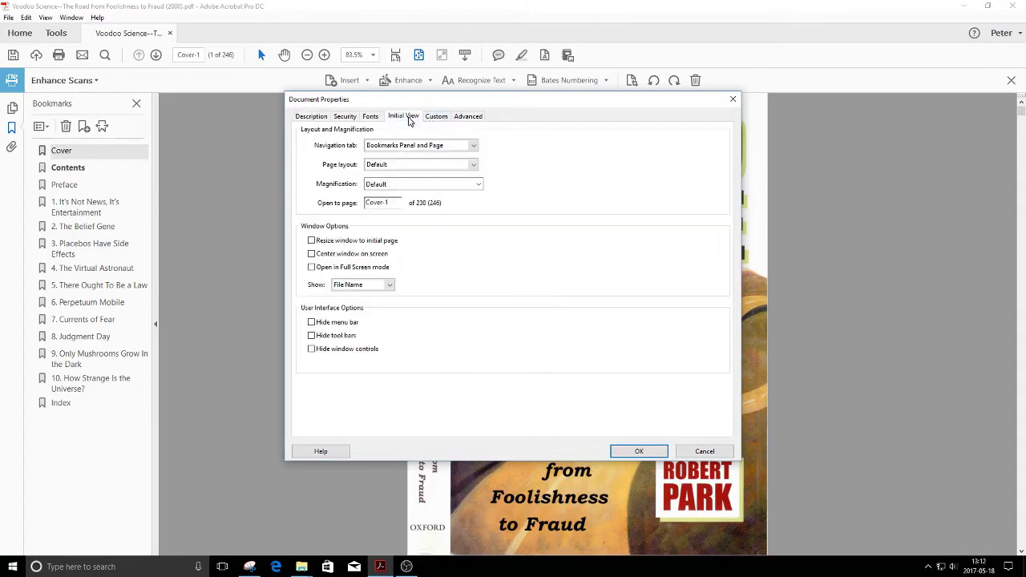
left_click(636, 450)
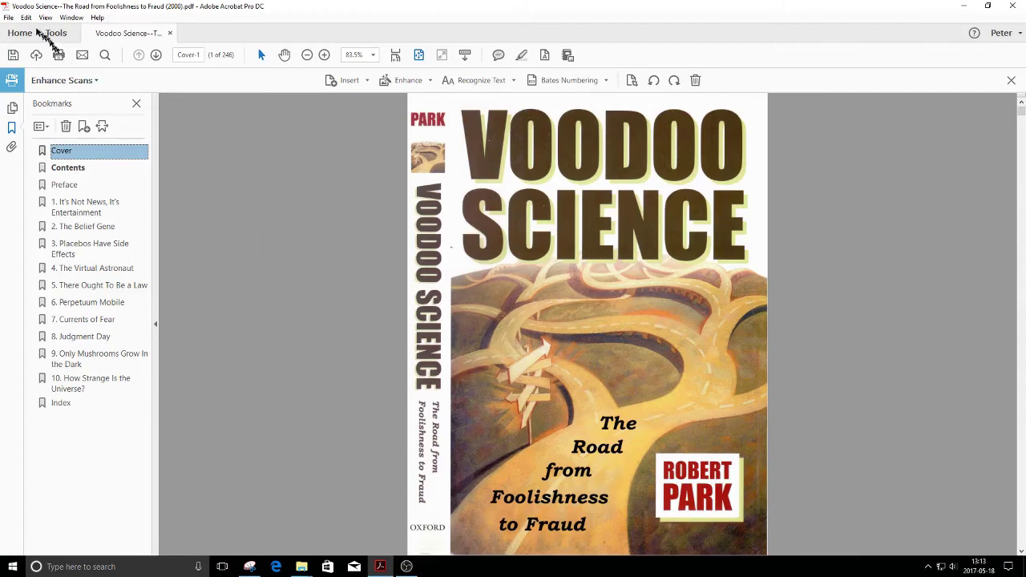
Save a copy in Documents as "Voodoo Science--The Road from Foolishness to Fraud (2000) OCRS.pdf".
left_click(9, 18)
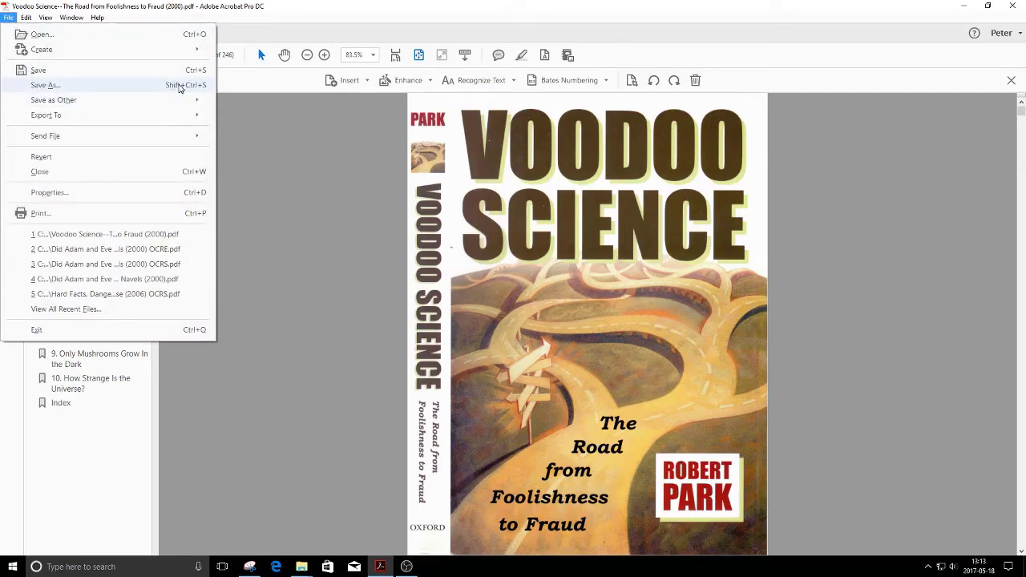
left_click(179, 87)
left_click(362, 249)
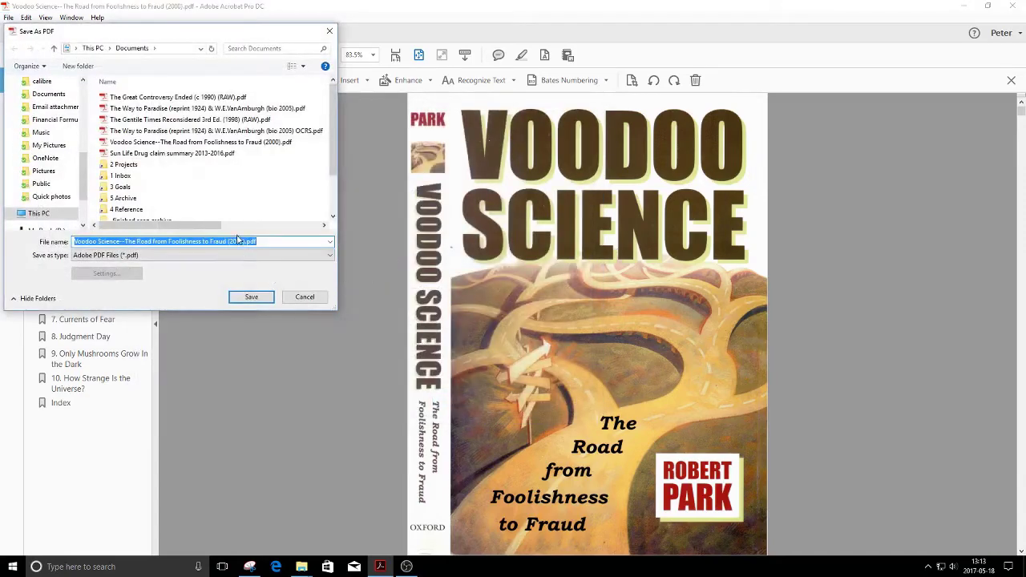
left_click(279, 240)
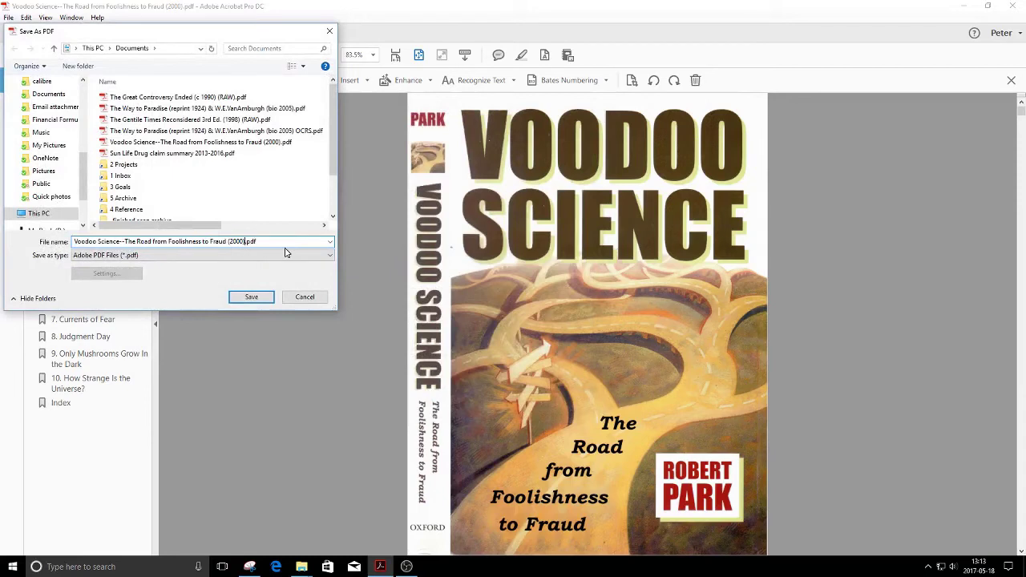
type("OCRS")
left_click(263, 296)
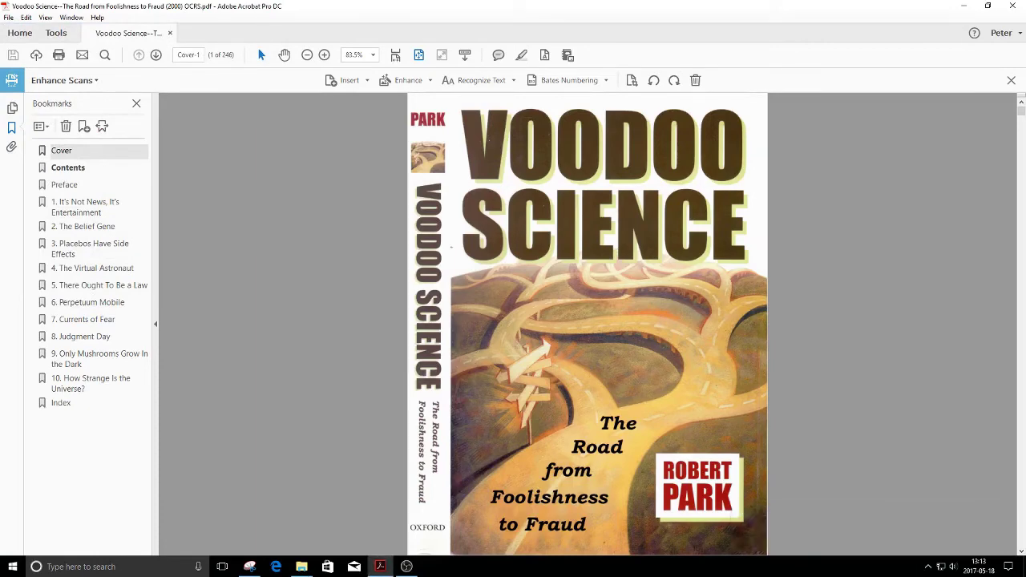
In File Explorer, compare the sizes of the original Voodoo Science PDF and its OCRS copy in Documents, and return to Acrobat.
key("super+e")
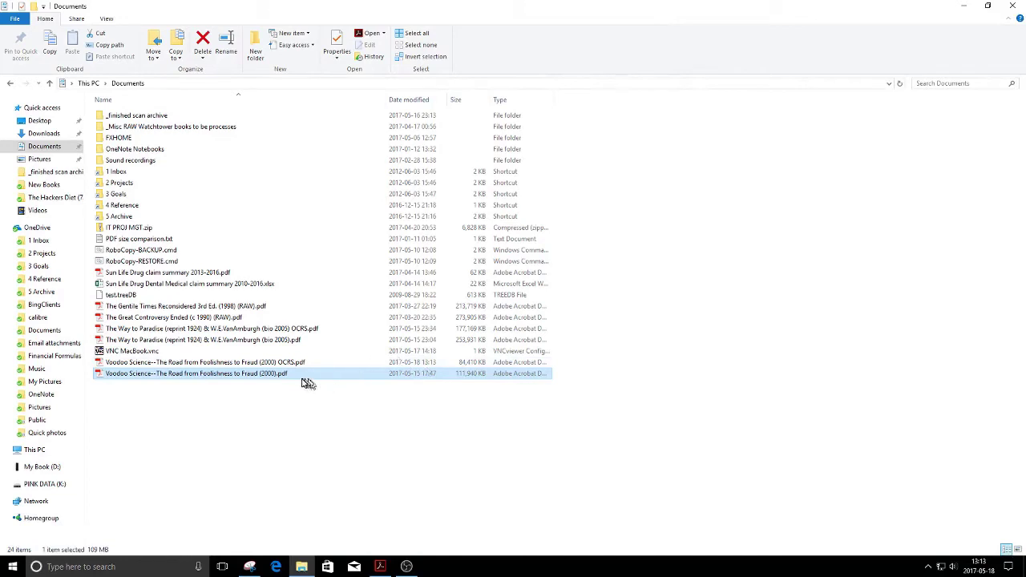
left_click_drag(305, 379, 465, 374)
left_click(453, 366)
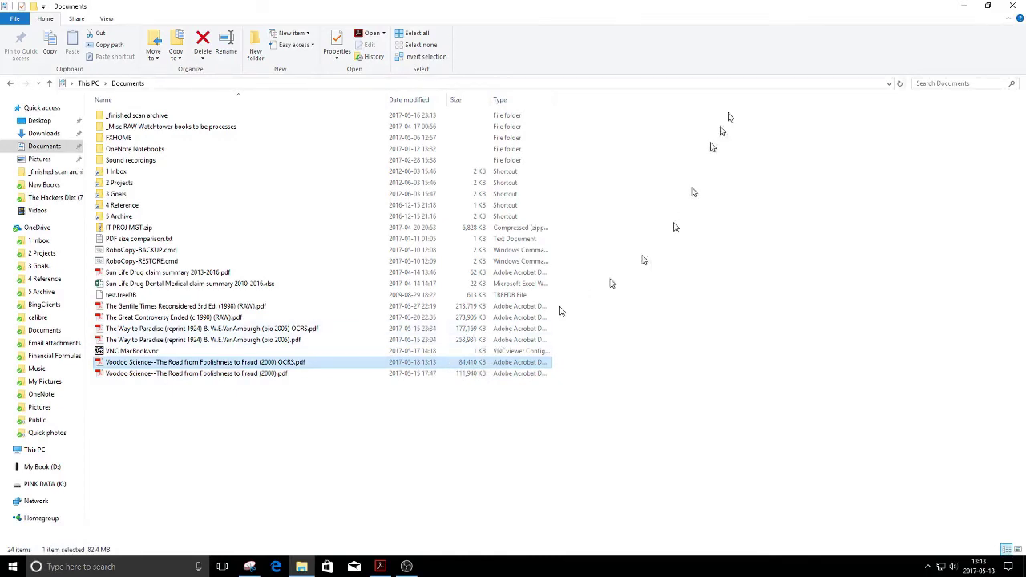
left_click(963, 6)
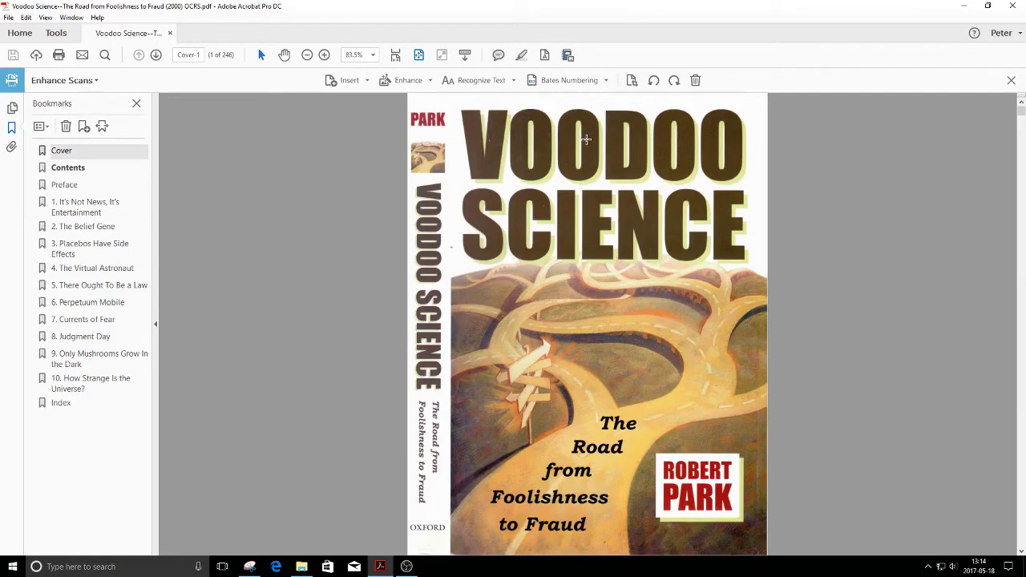
Embed a search index in the OCRS PDF.
left_click(569, 54)
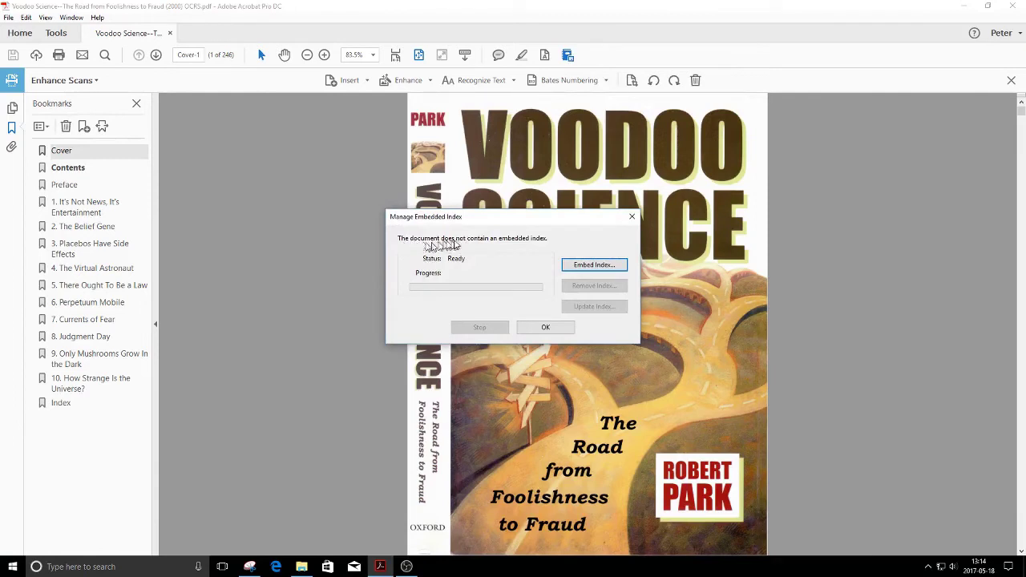
left_click(608, 266)
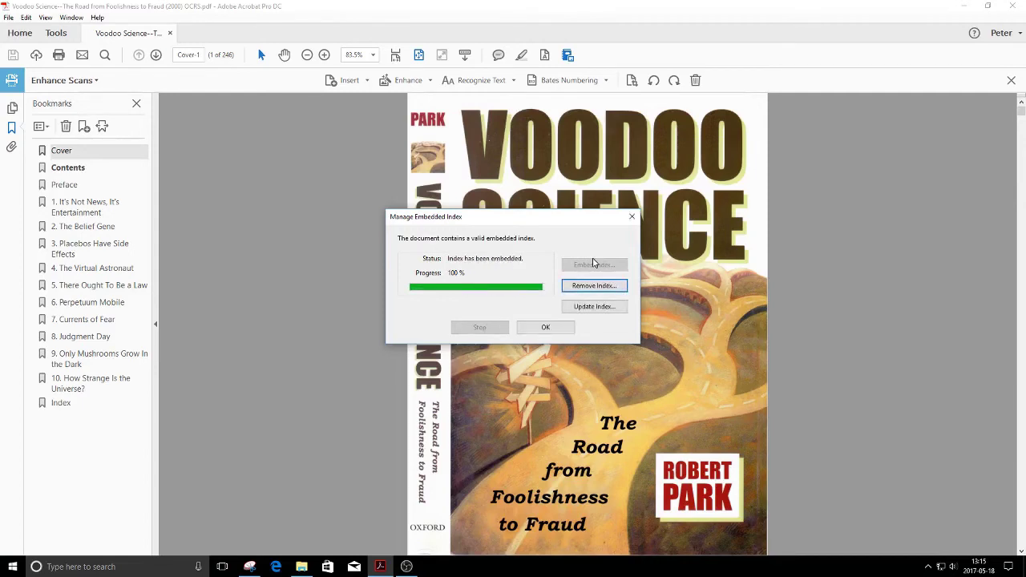
left_click(546, 328)
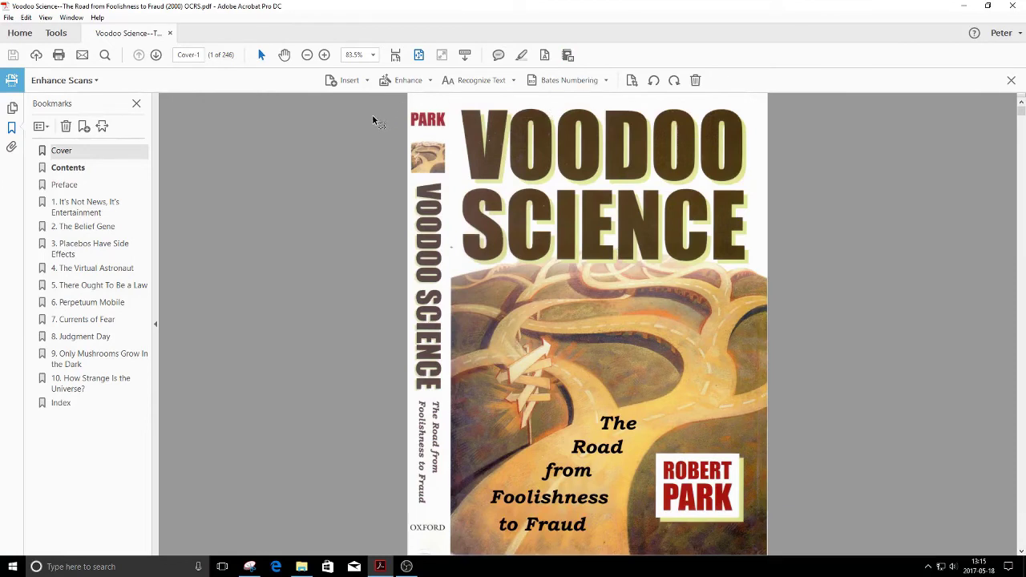
Open text recognition and page past the cover scans to page i to find where the book's inner pages start.
left_click(501, 81)
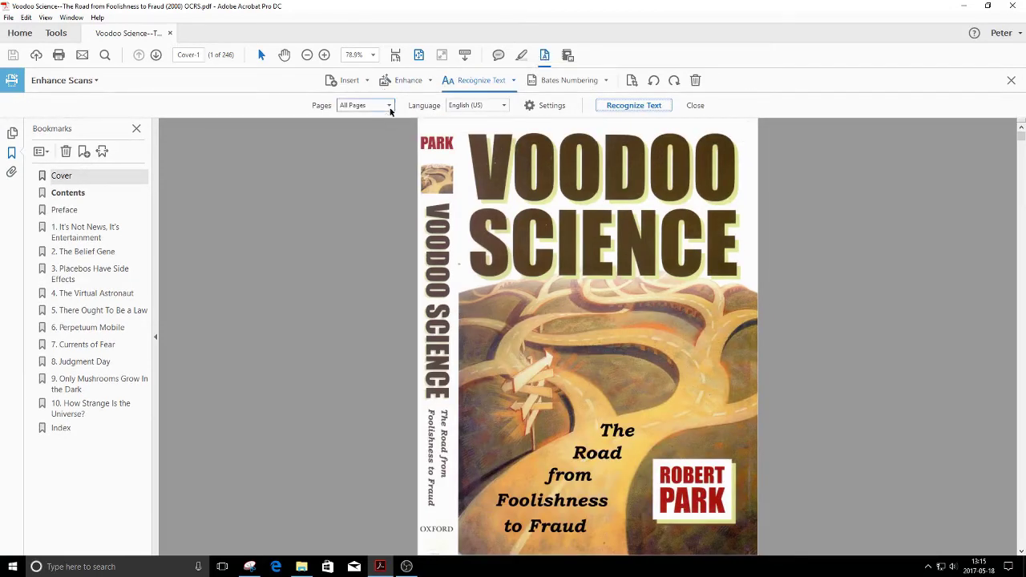
left_click(156, 56)
left_click(156, 56)
left_click(155, 55)
left_click(156, 56)
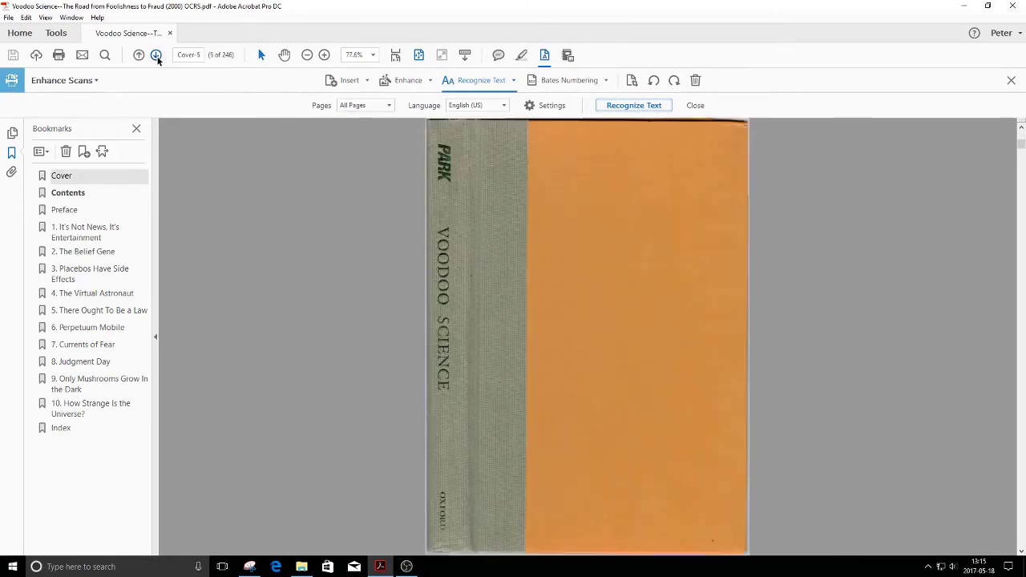
left_click(155, 56)
left_click(156, 56)
left_click(156, 55)
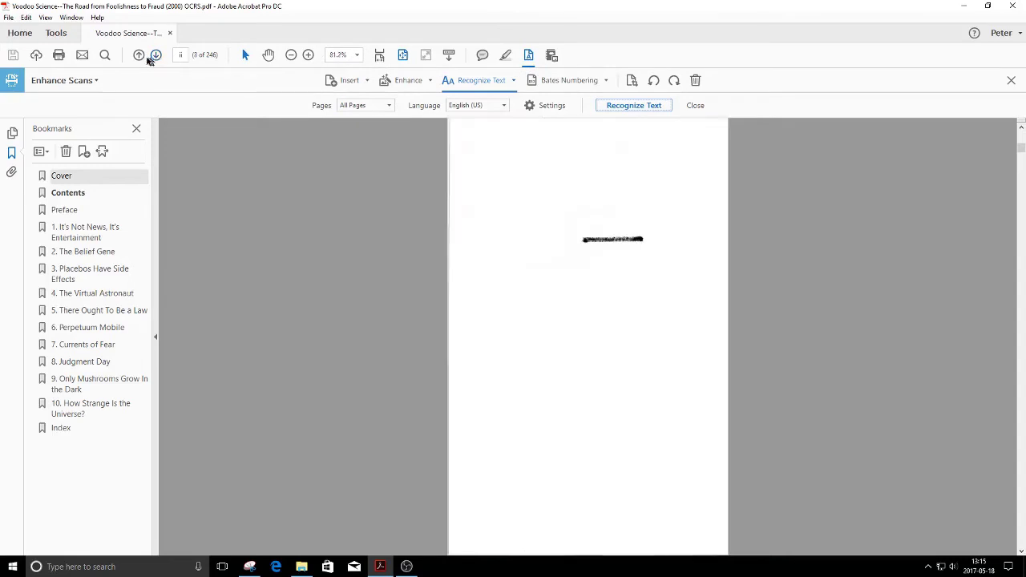
left_click(139, 55)
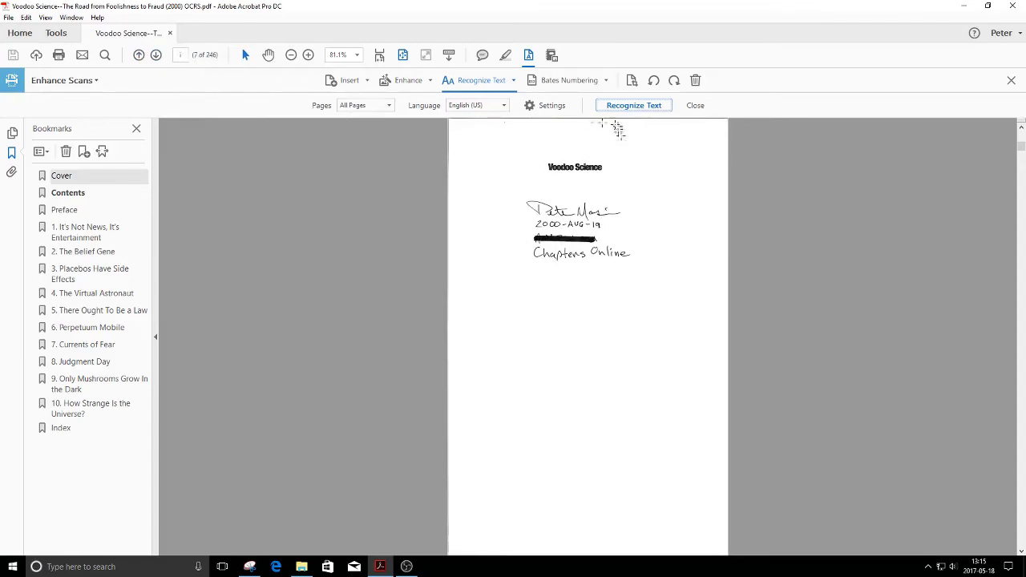
Run text recognition on pages 7 to 246 in English (US) with Editable Text and Images output at 300 dpi.
left_click(388, 105)
left_click(377, 138)
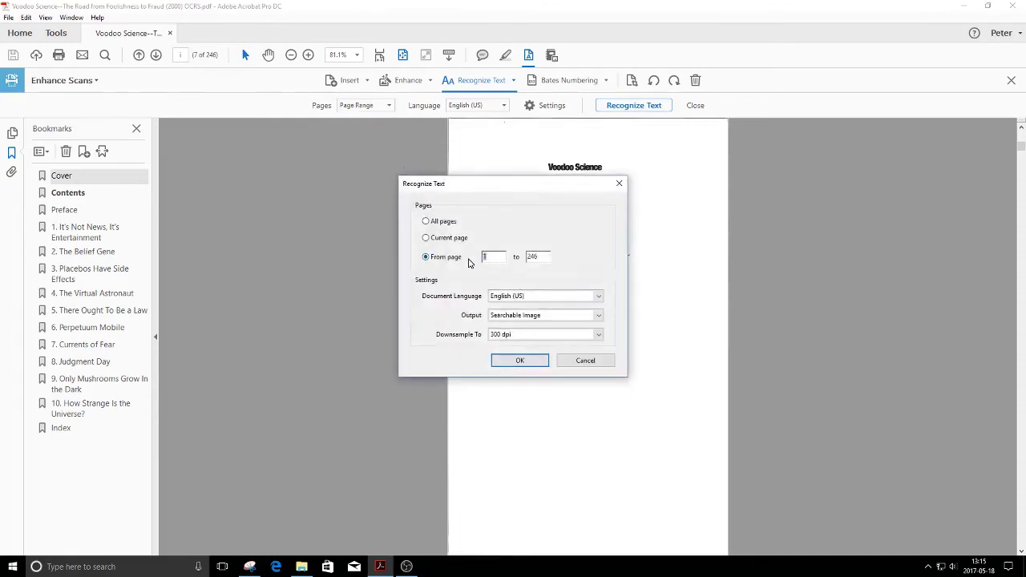
type("7")
left_click(517, 317)
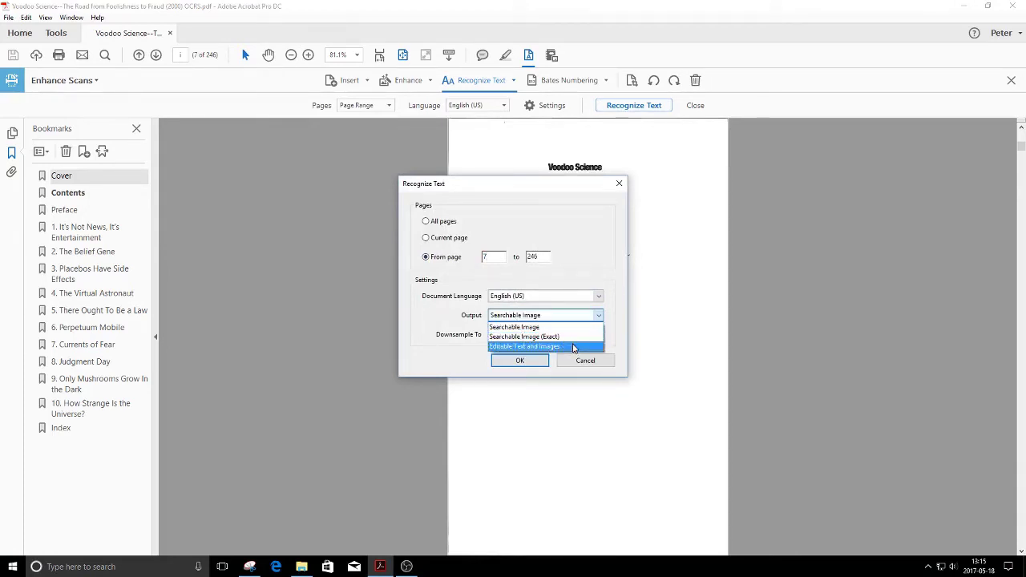
left_click(573, 348)
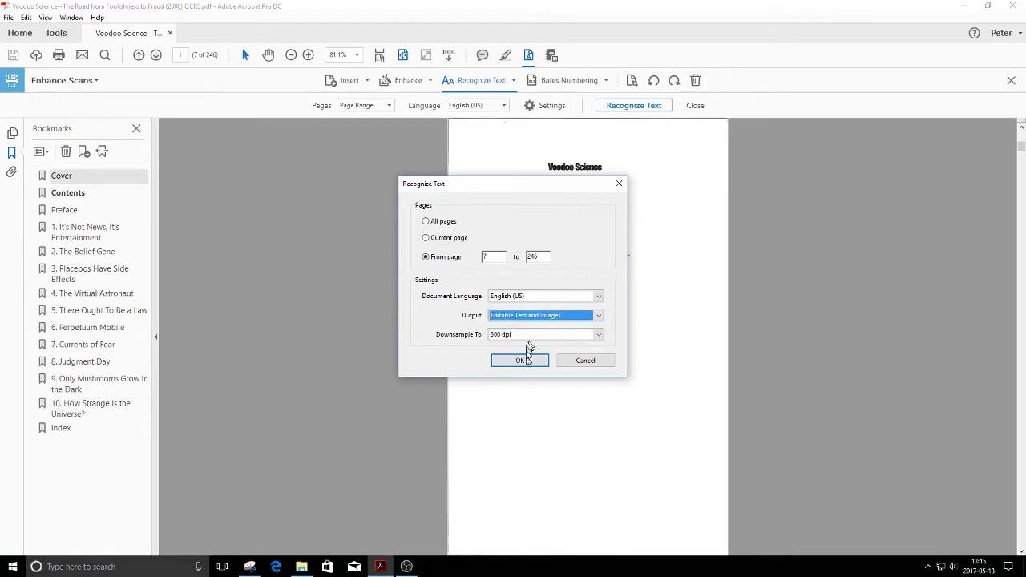
left_click(522, 361)
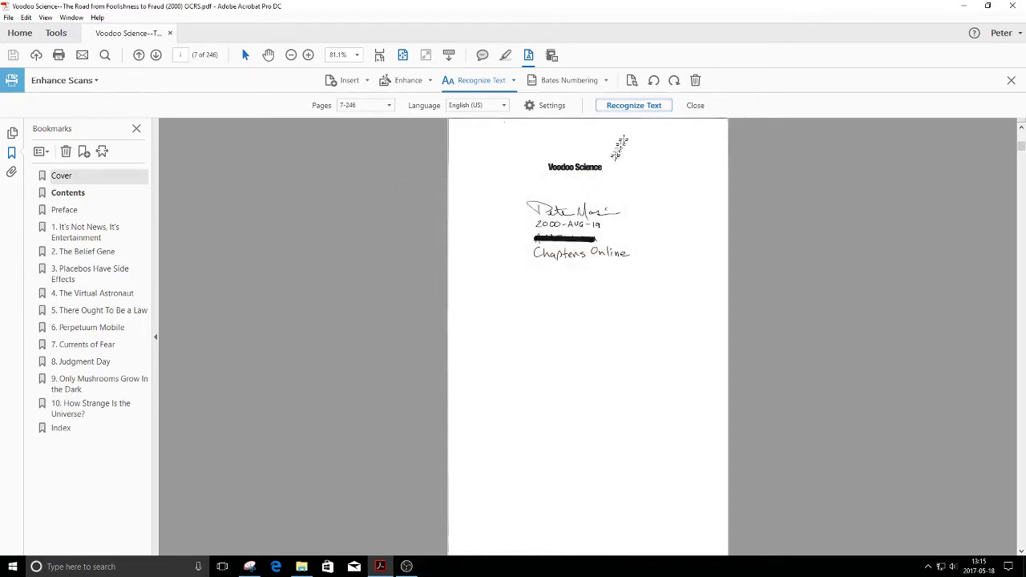
left_click(632, 109)
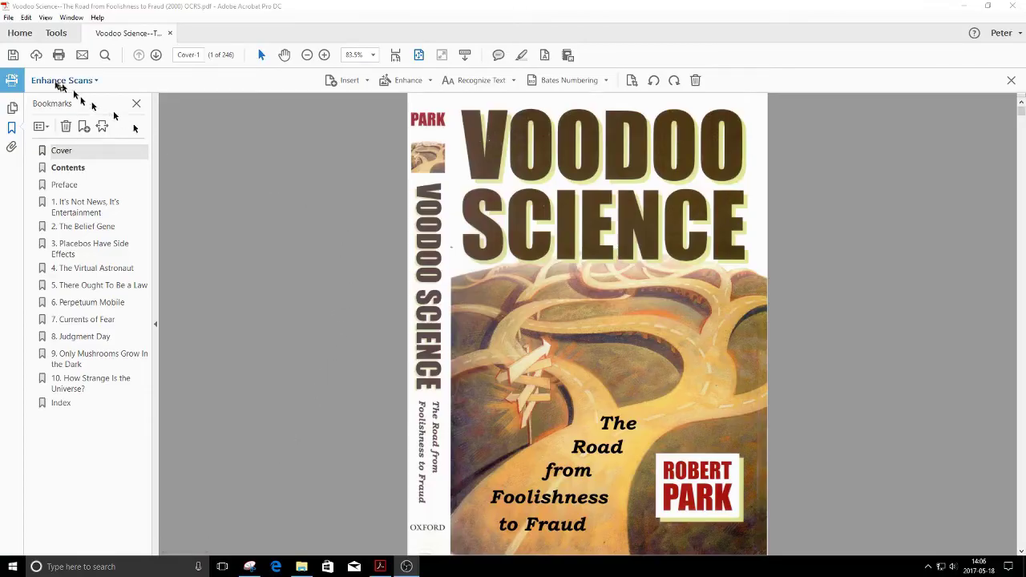
Save a copy in Documents as "Voodoo Science--The Road from Foolishness to Fraud (2000) OCRE.pdf".
left_click(7, 17)
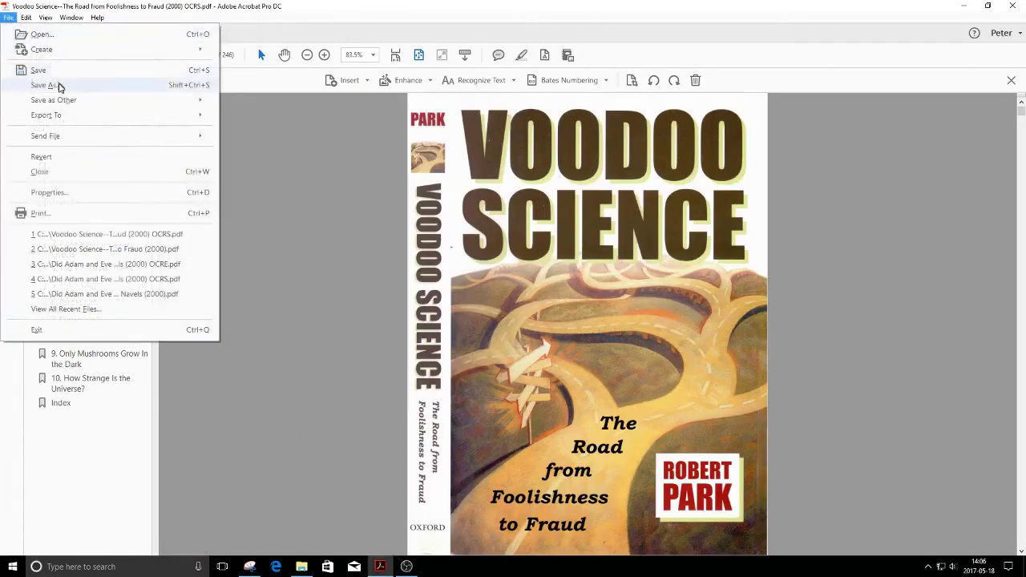
left_click(60, 85)
left_click(374, 255)
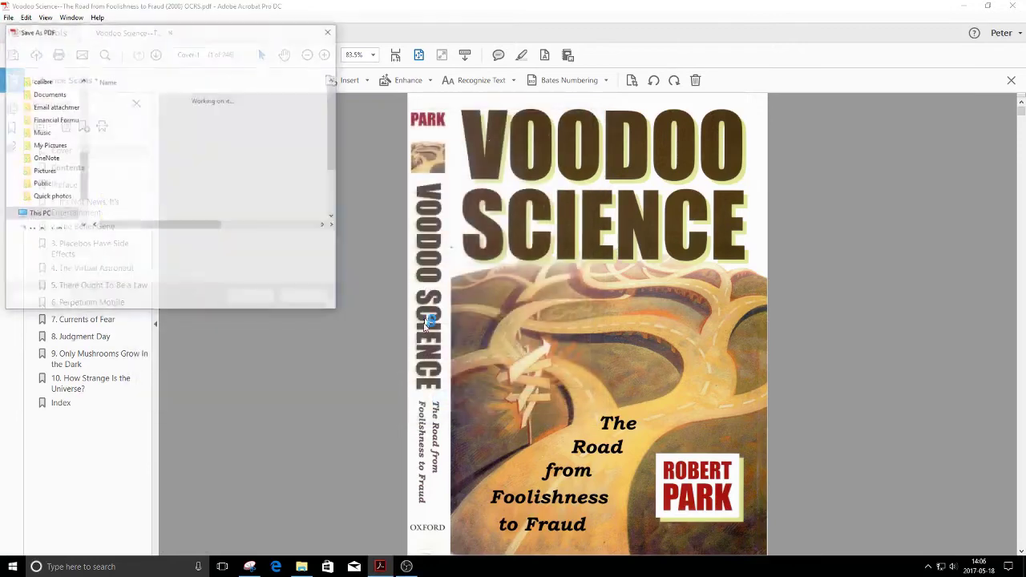
left_click(258, 243)
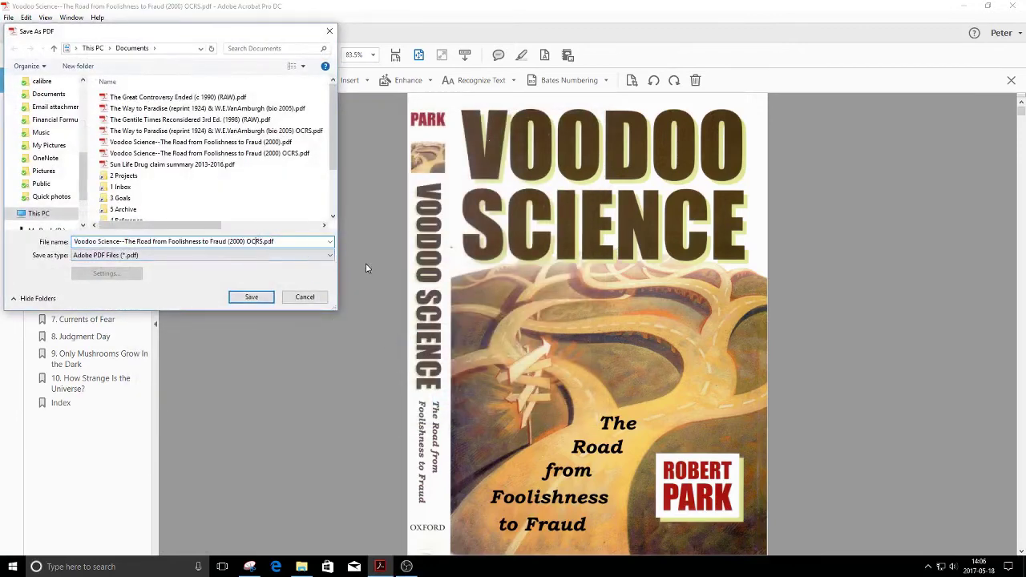
key("BackSpace")
type("E")
left_click(251, 297)
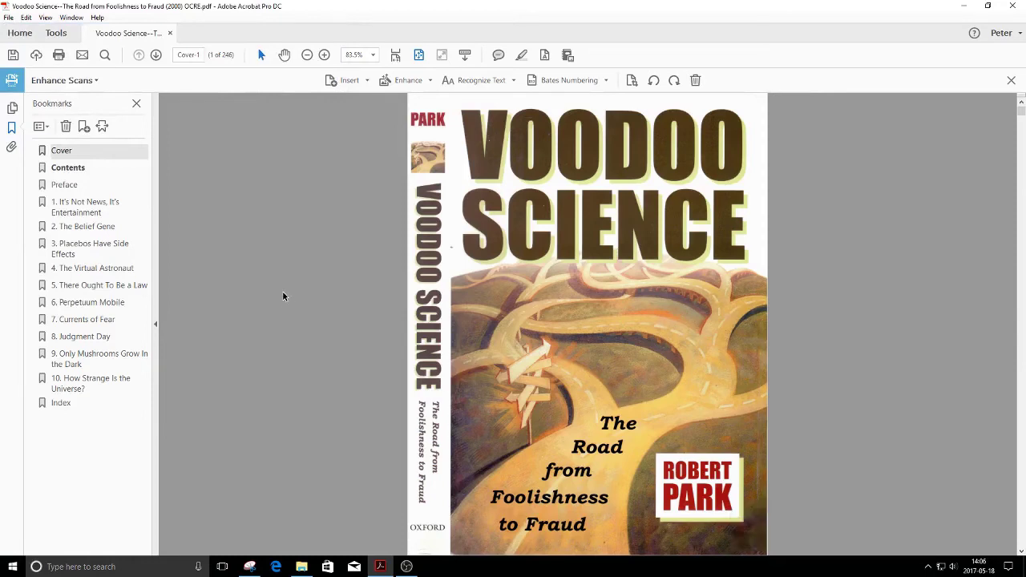
Embed a search index in the OCRE PDF.
left_click(568, 55)
left_click(594, 264)
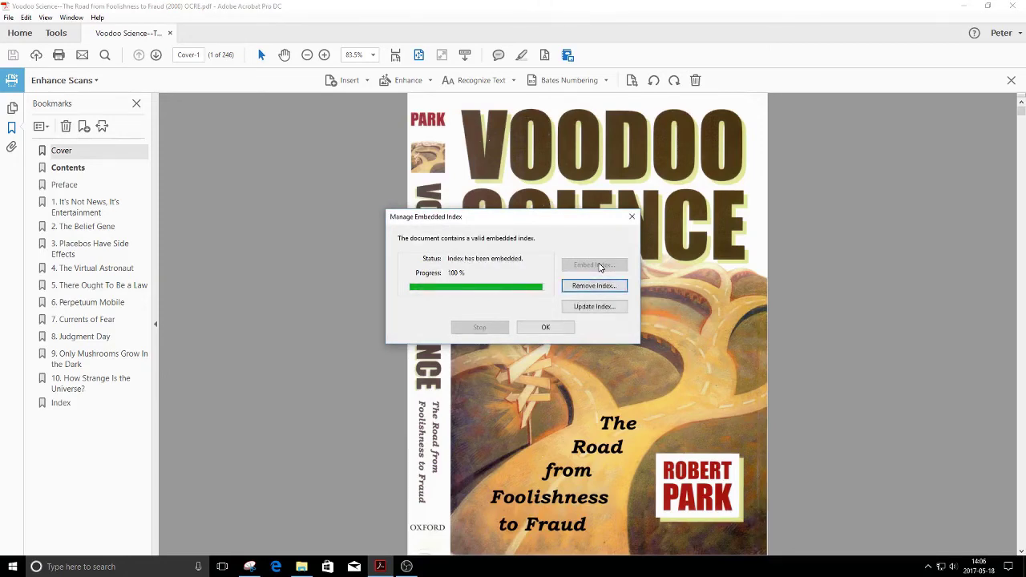
left_click(546, 328)
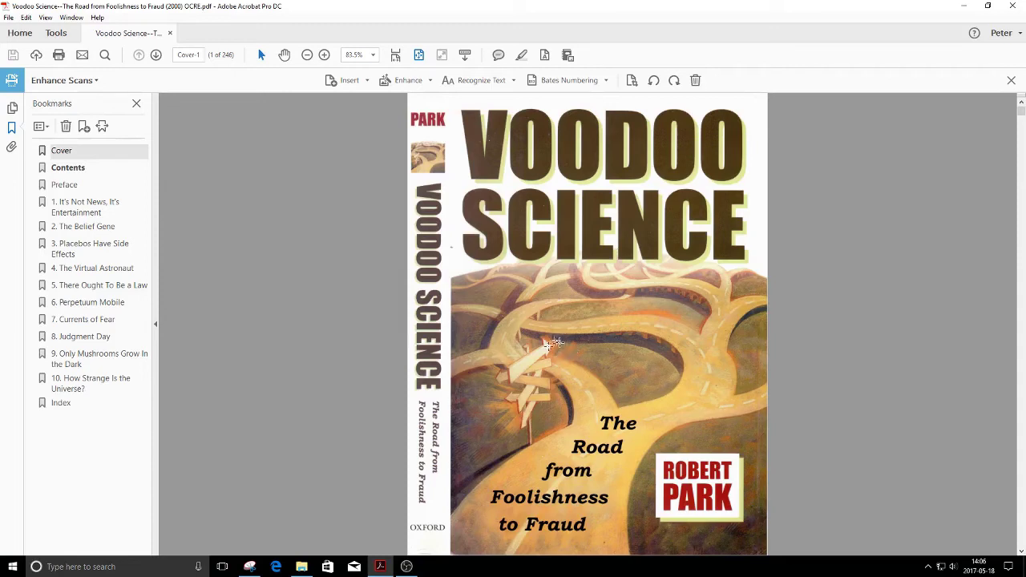
In File Explorer, compare the sizes of the original, OCRS and OCRE Voodoo Science PDFs in Documents, and return to Acrobat.
left_click(302, 568)
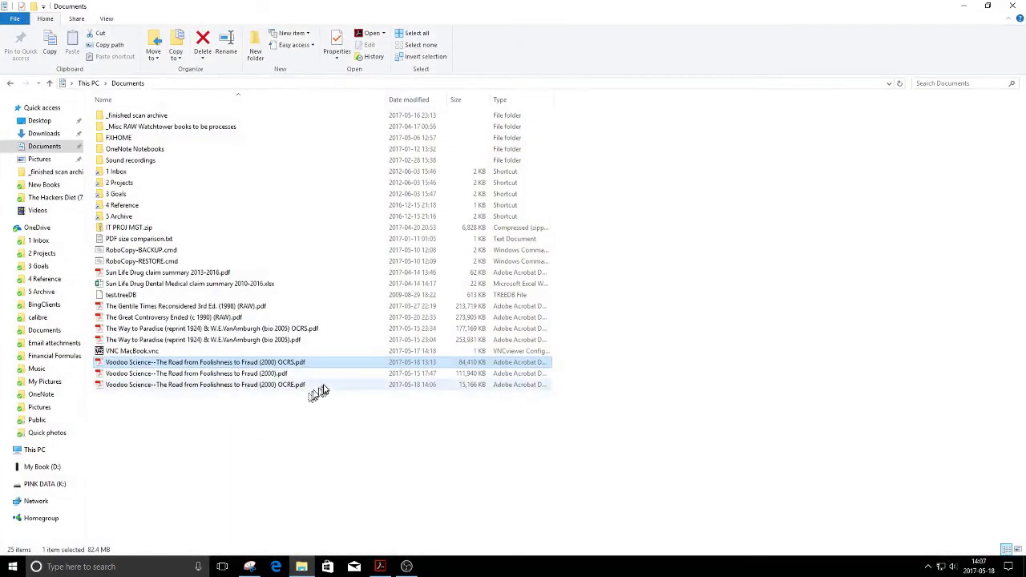
left_click(320, 108)
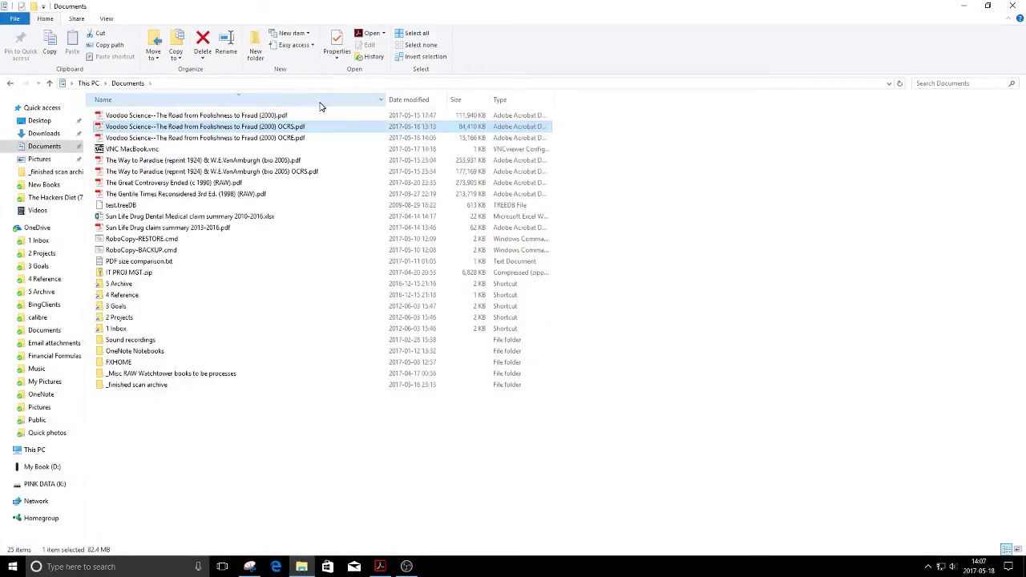
left_click(322, 120)
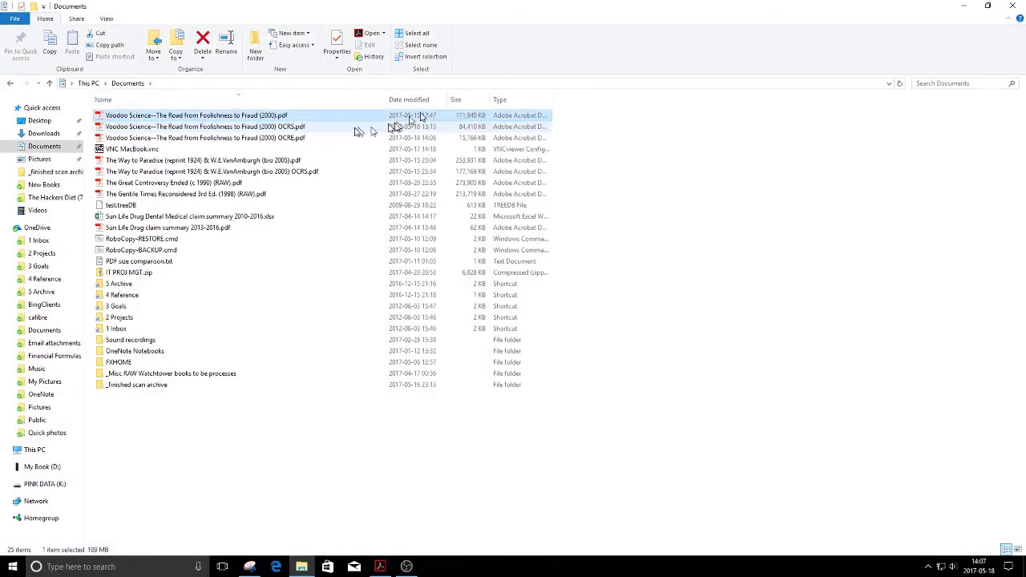
left_click(316, 130)
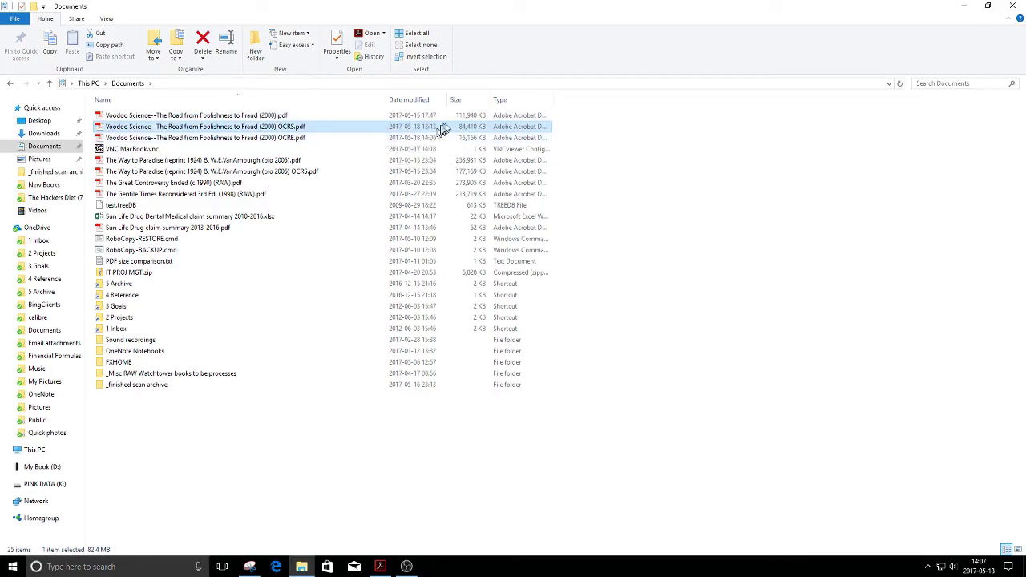
left_click(359, 141)
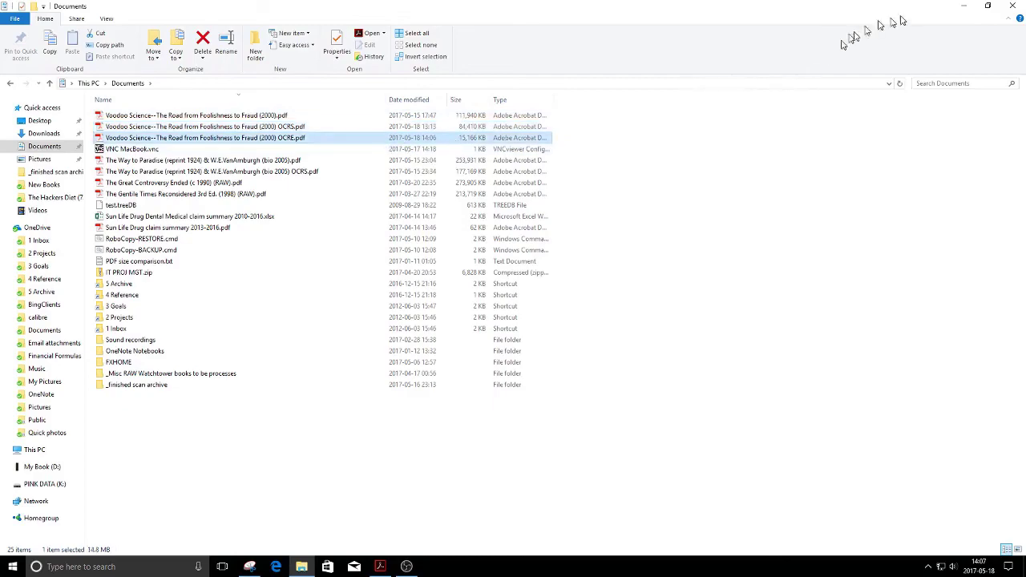
left_click(964, 6)
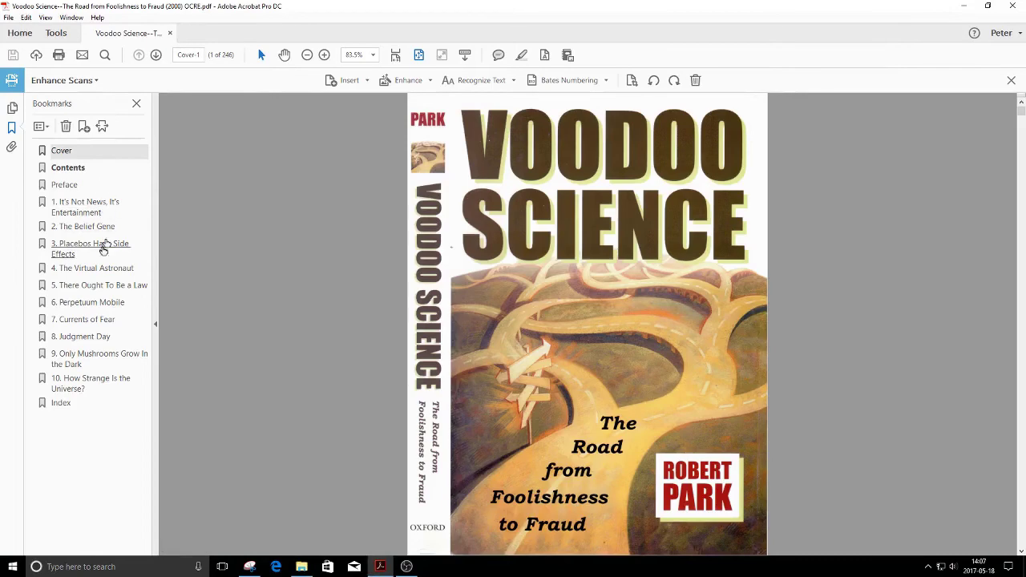
Examine the text quality of the Contents page in the OCRE PDF at 400% magnification.
left_click(64, 171)
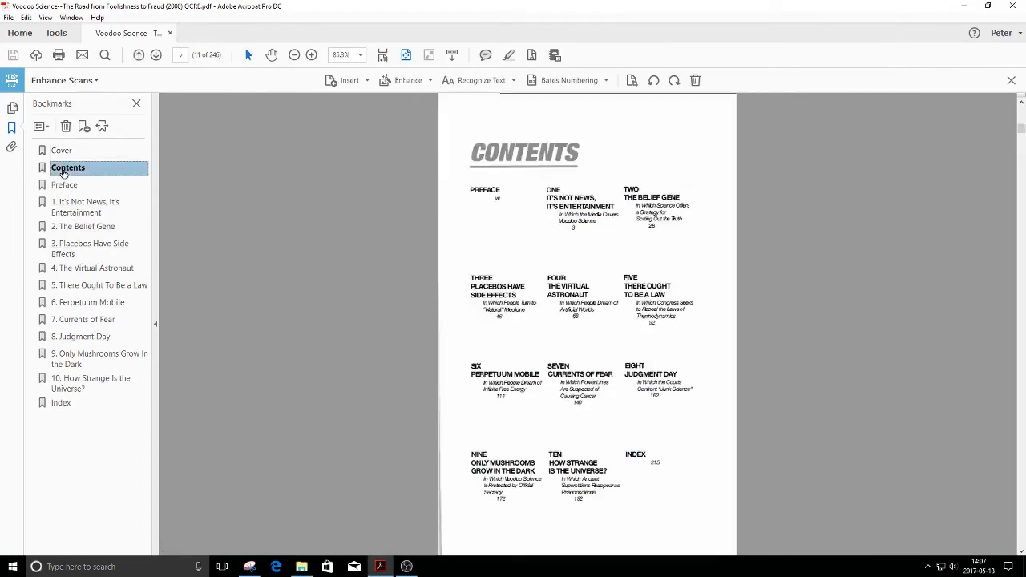
left_click(313, 54)
left_click(313, 54)
left_click(313, 55)
left_click(313, 55)
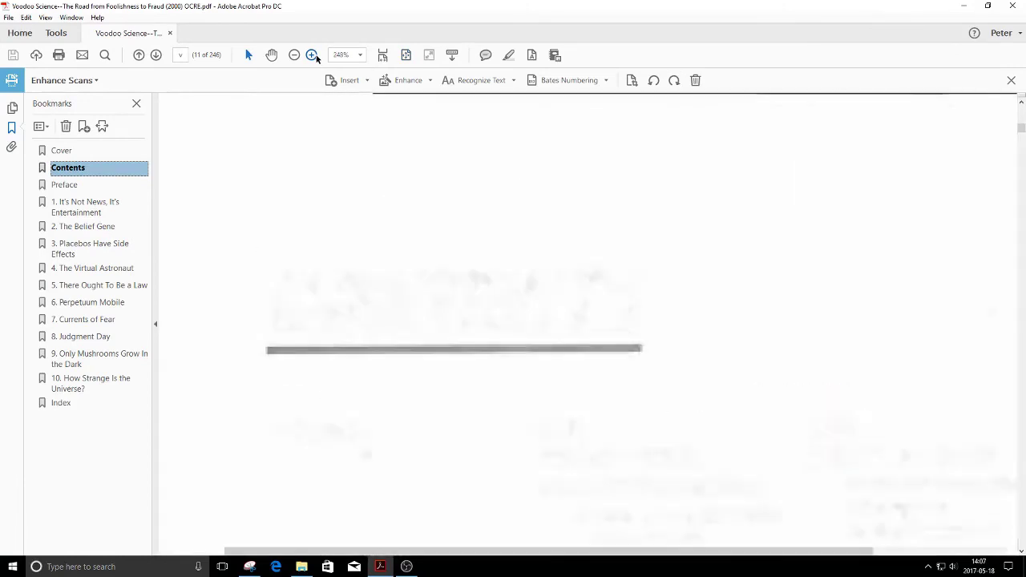
left_click(313, 54)
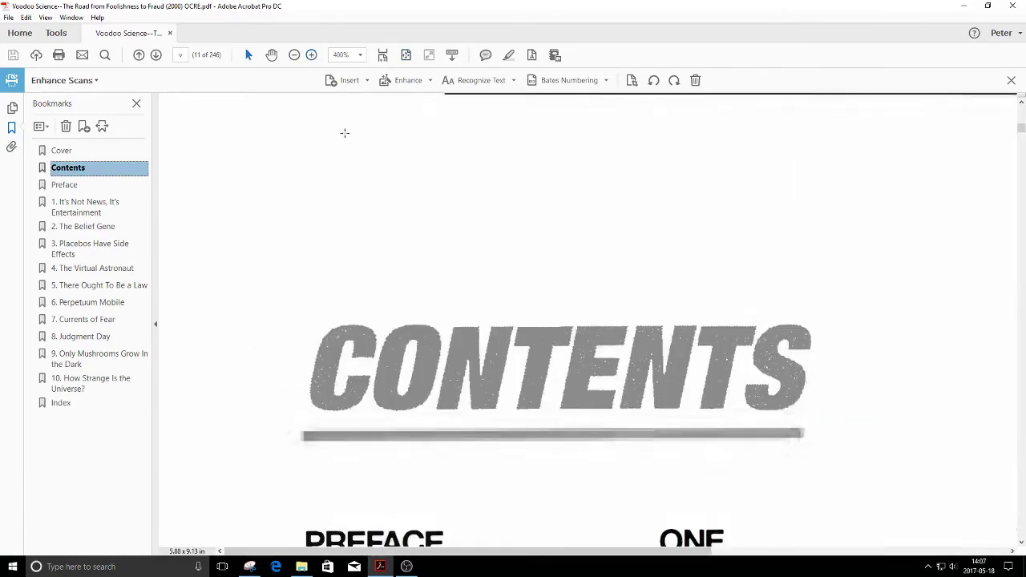
scroll(412, 227, "down", 3)
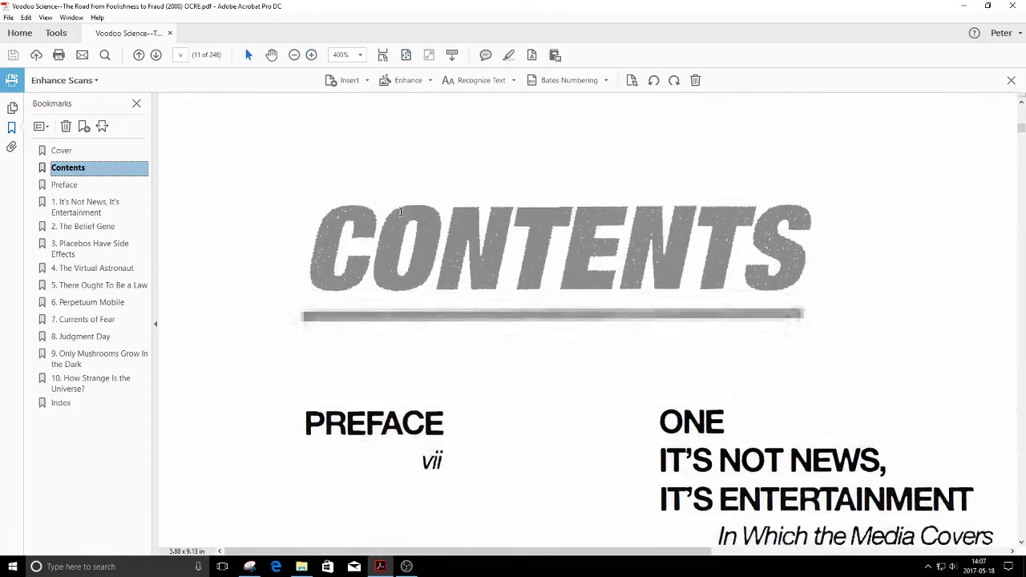
scroll(401, 212, "down", 3)
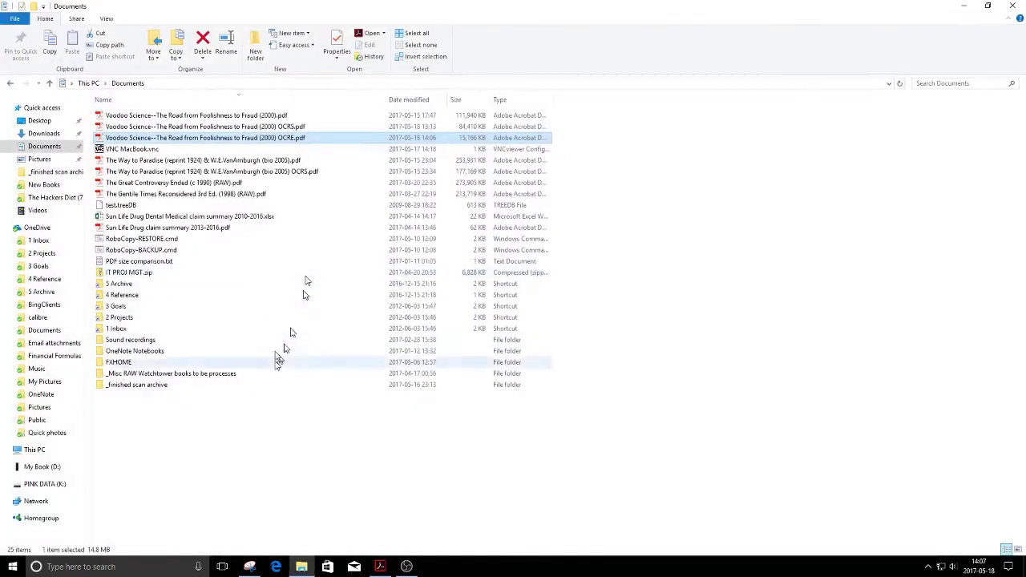
Open the OCRS PDF from Documents in File Explorer and view its Contents page at 300%.
double_click(318, 130)
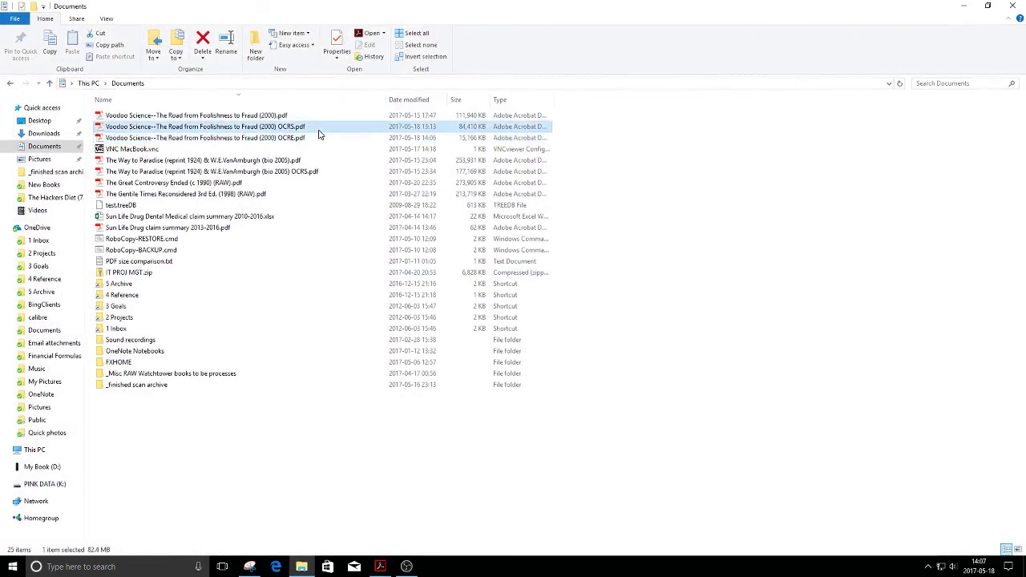
left_click(67, 143)
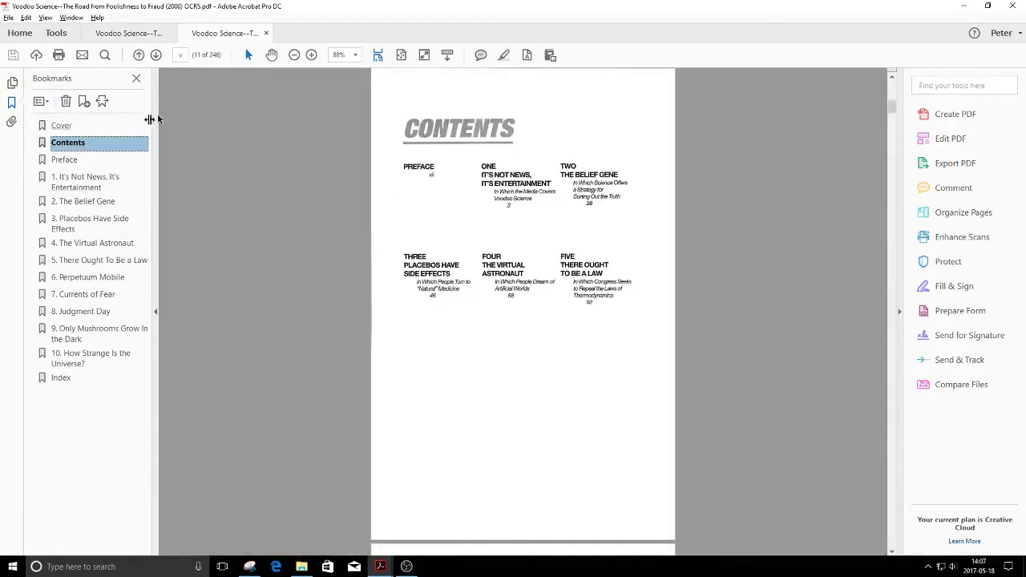
left_click(332, 56)
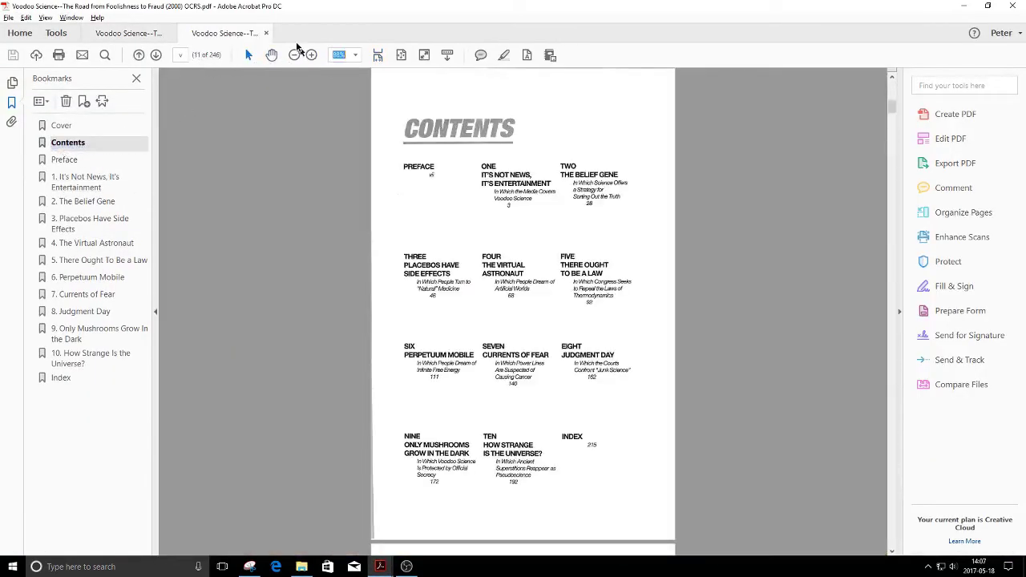
type("300")
key("Return")
scroll(503, 345, "down", 3)
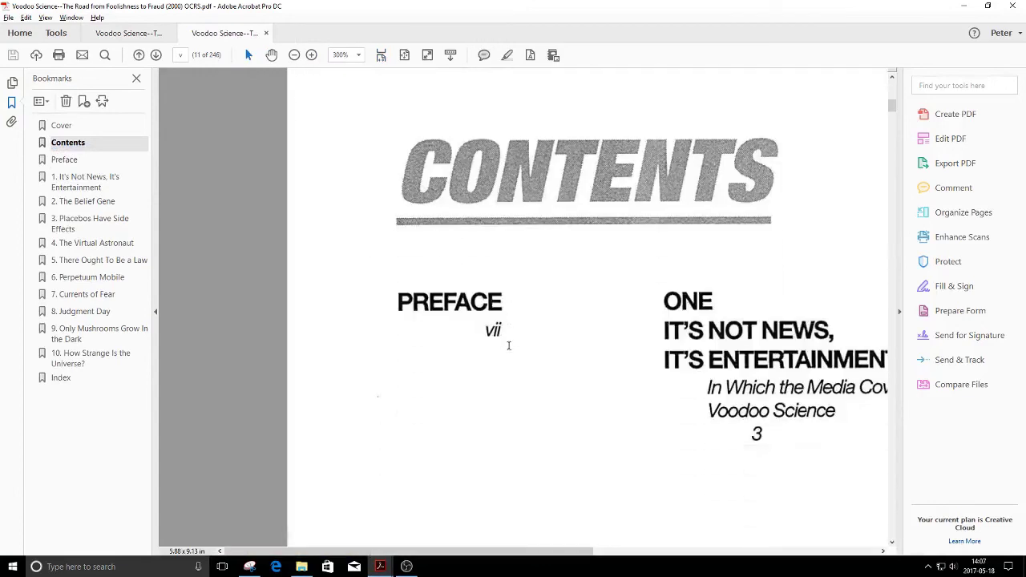
Examine the letter edges of the CONTENTS heading and the Preface entry in the OCRS PDF at 800%.
left_click(311, 55)
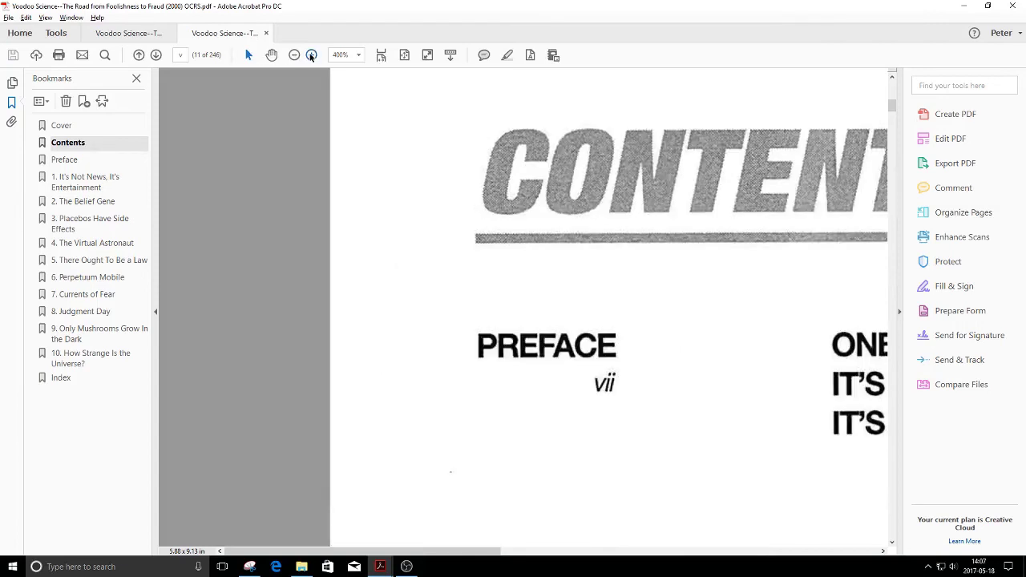
left_click(311, 54)
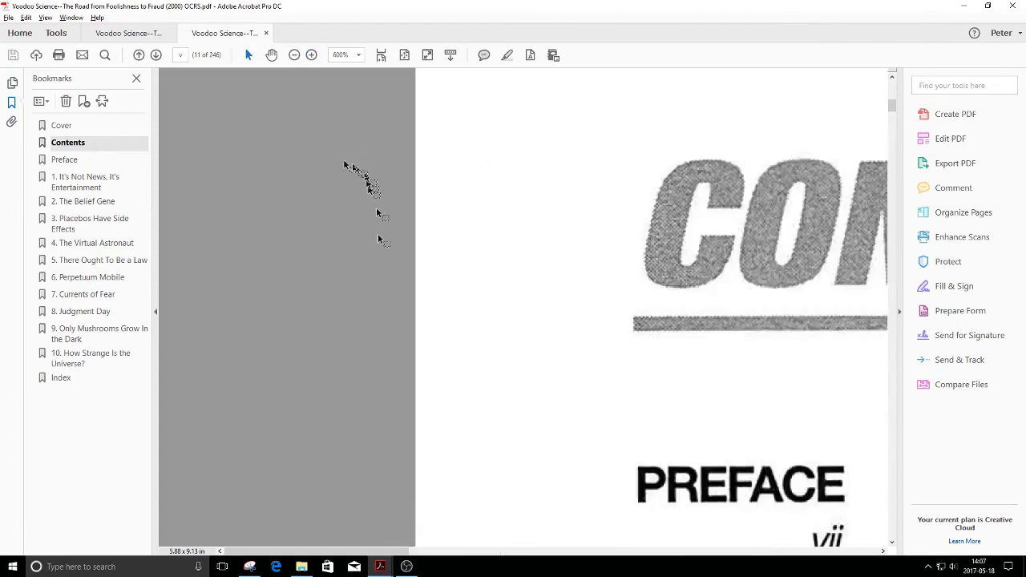
left_click(311, 55)
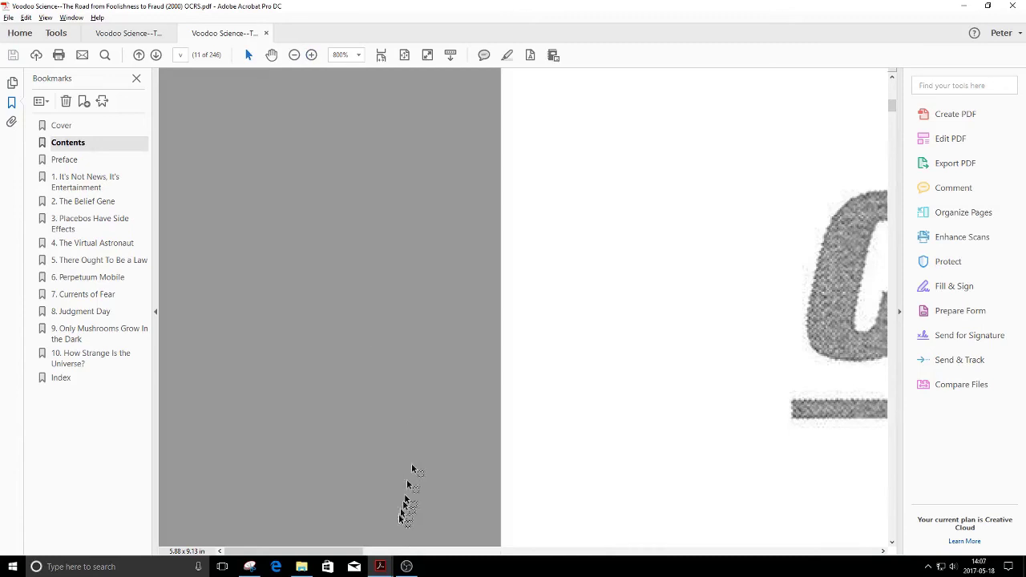
left_click_drag(345, 555, 436, 554)
scroll(473, 486, "down", 5)
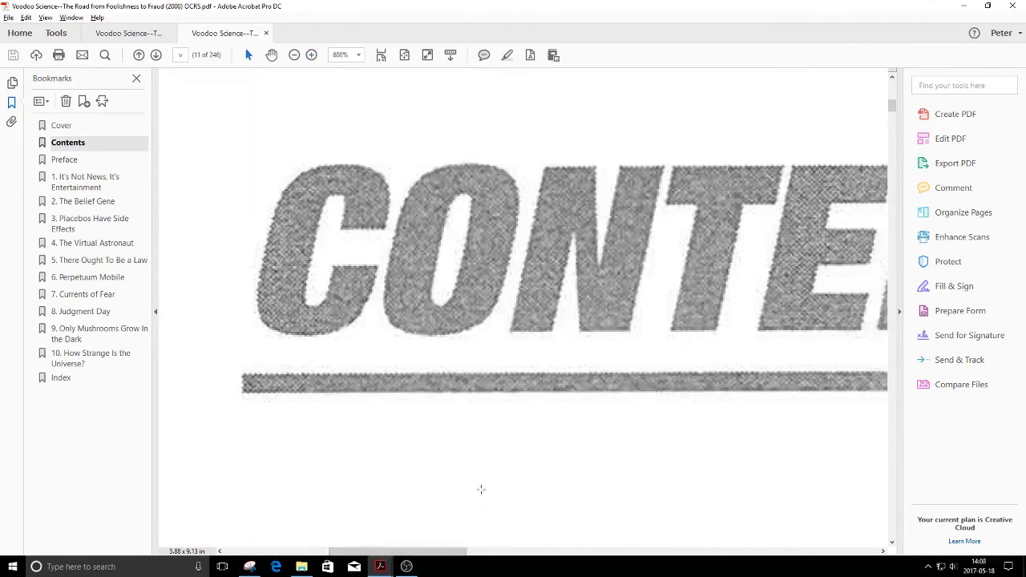
scroll(473, 485, "down", 2)
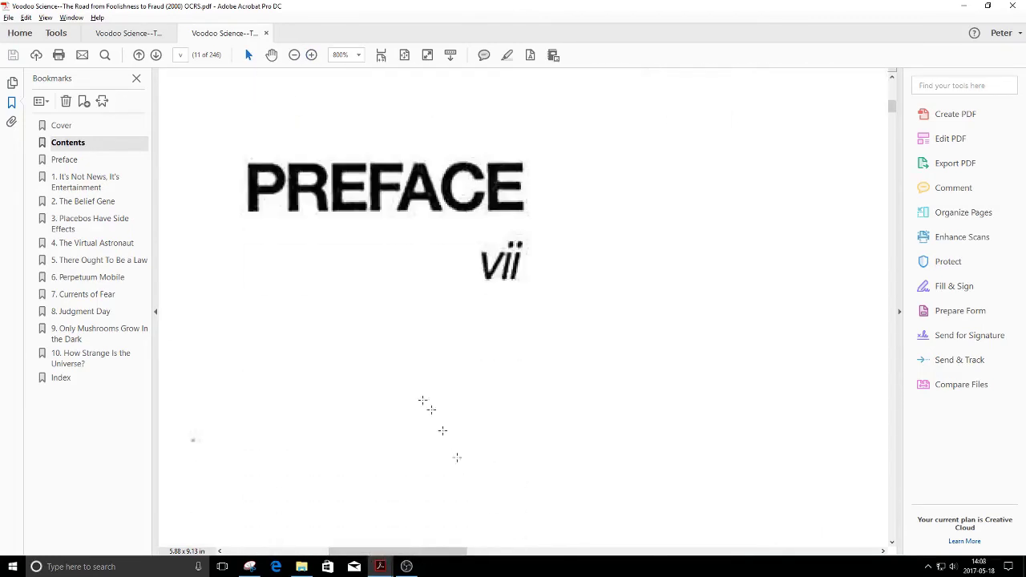
scroll(423, 401, "down", 1)
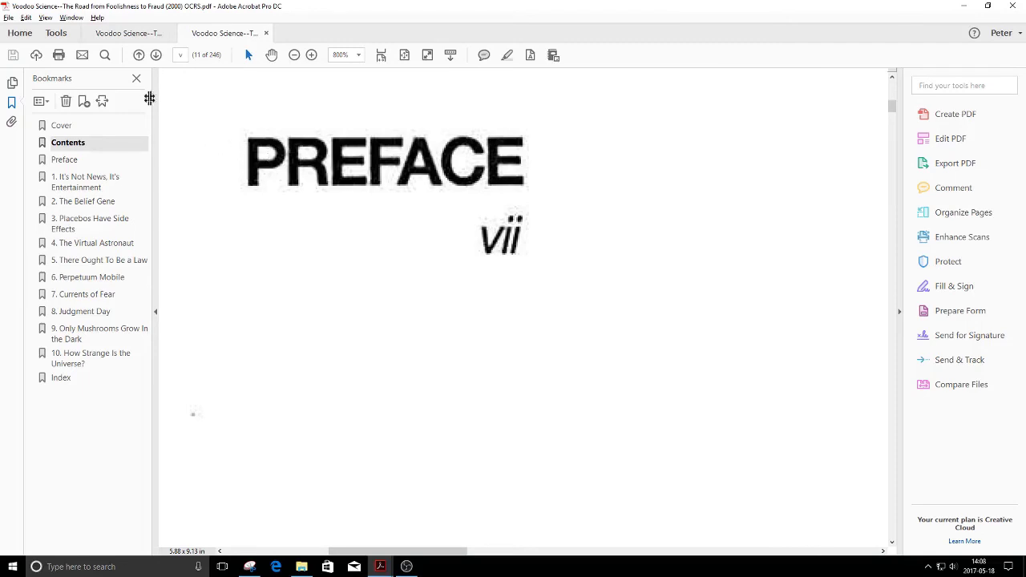
Compare the Contents heading and Preface lettering of the OCRE PDF at 800% with the OCRS version.
left_click(147, 35)
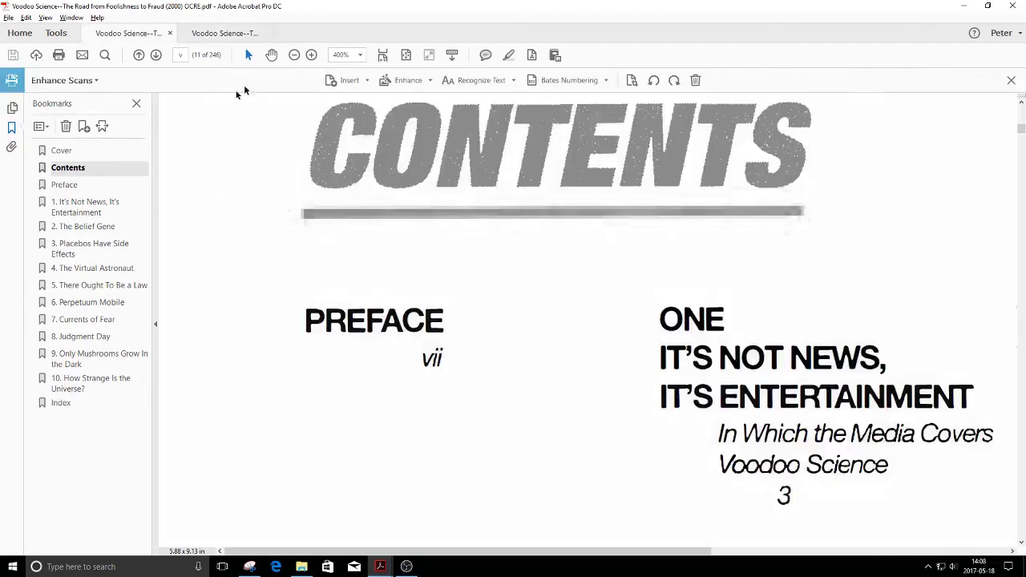
left_click(312, 55)
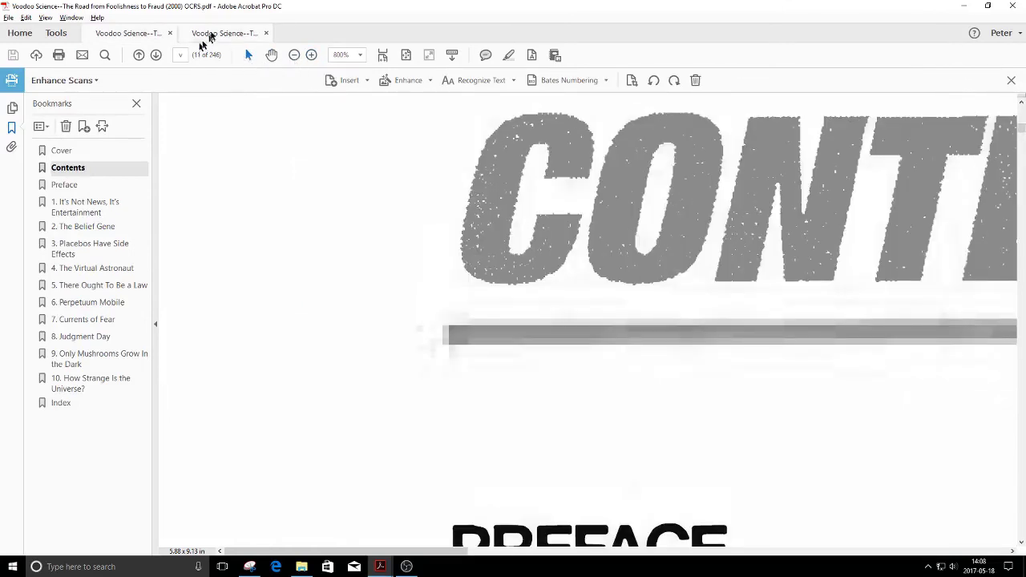
left_click(210, 34)
left_click(145, 34)
scroll(459, 309, "down", 1)
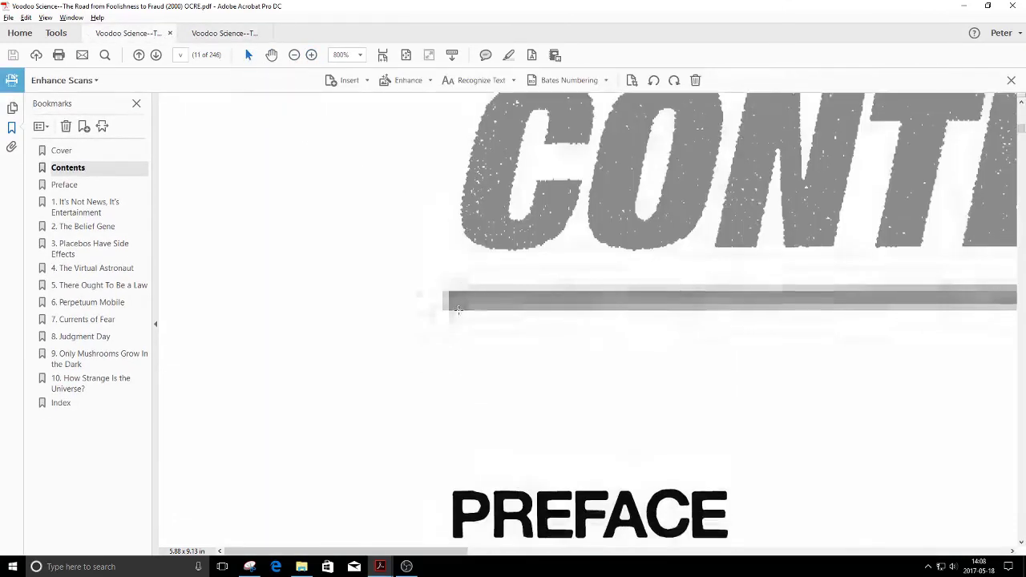
Compare the Preface entry and its page number in the OCRE and OCRS PDFs at 800% magnification.
scroll(458, 308, "down", 5)
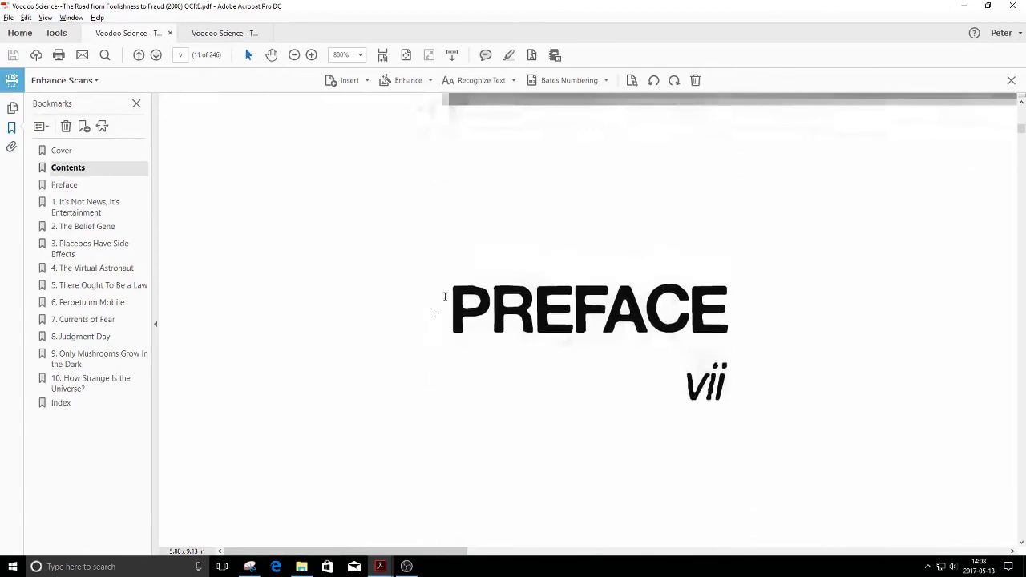
left_click(447, 559)
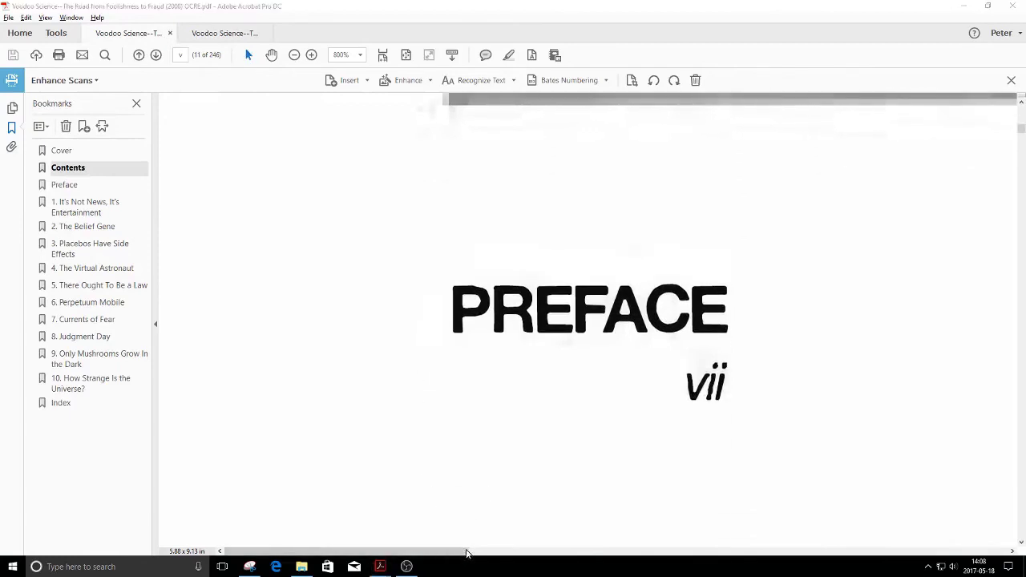
left_click(205, 33)
left_click(142, 32)
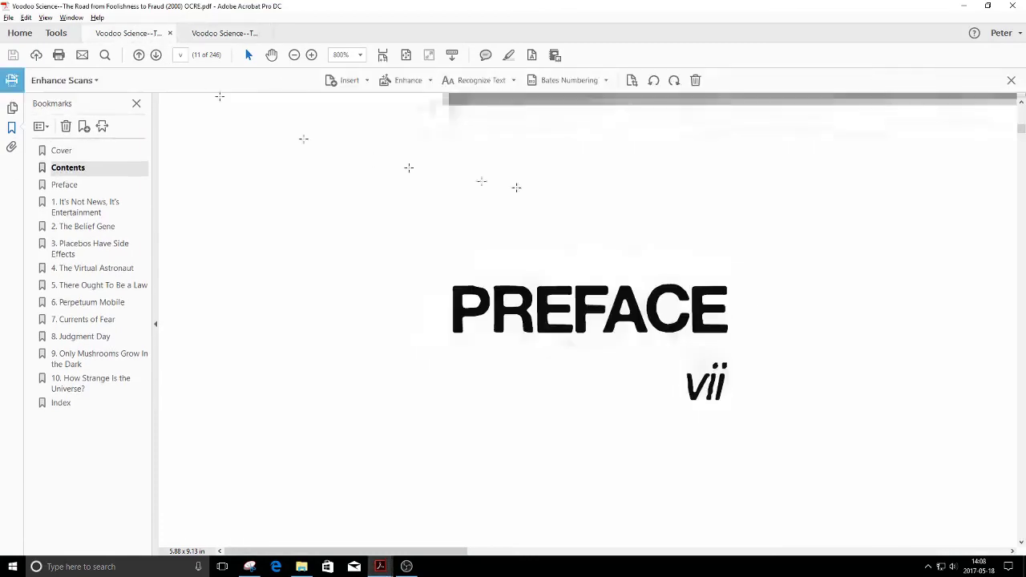
scroll(947, 284, "down", 1)
scroll(938, 279, "down", 2)
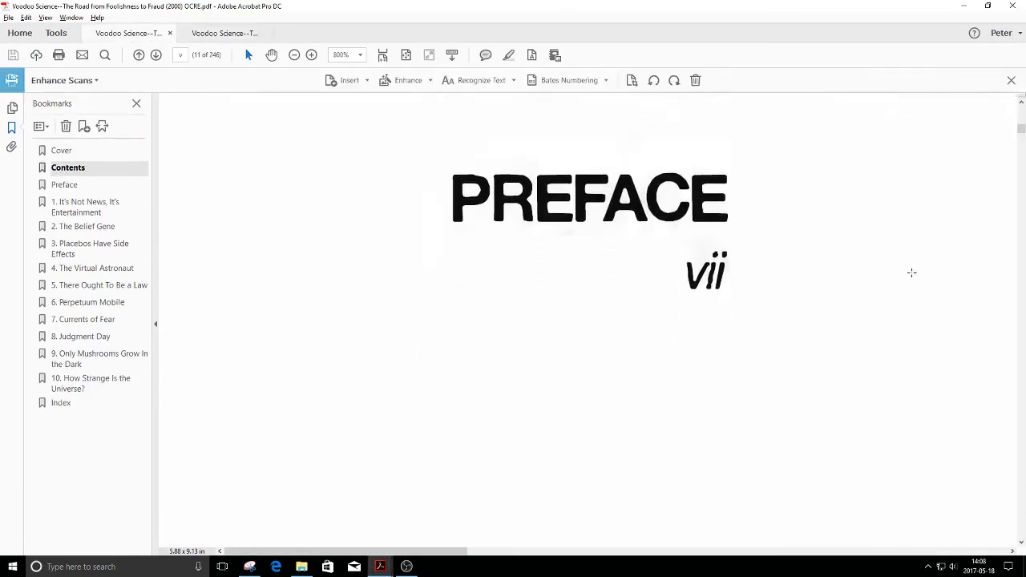
left_click_drag(433, 555, 480, 555)
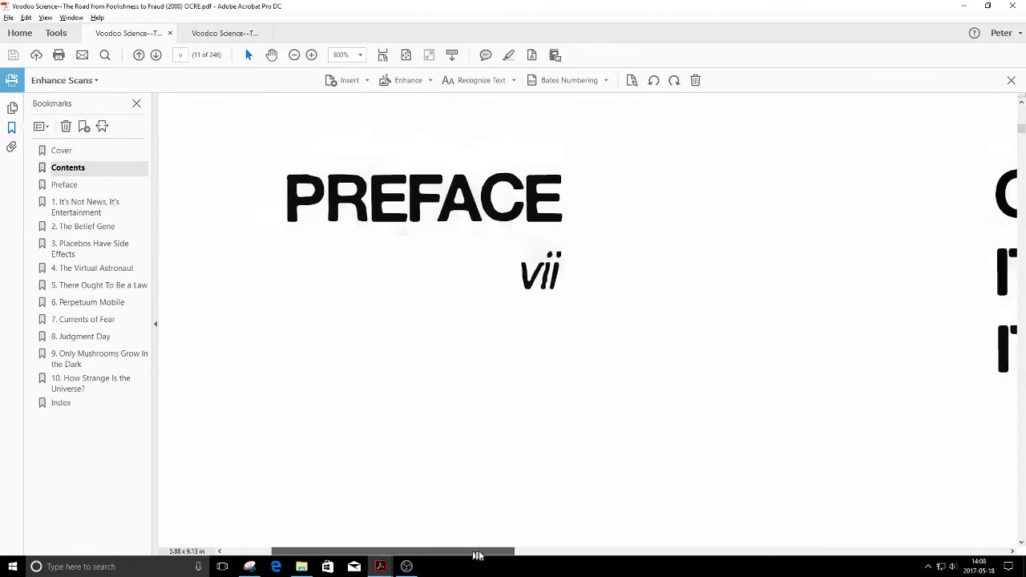
left_click(215, 35)
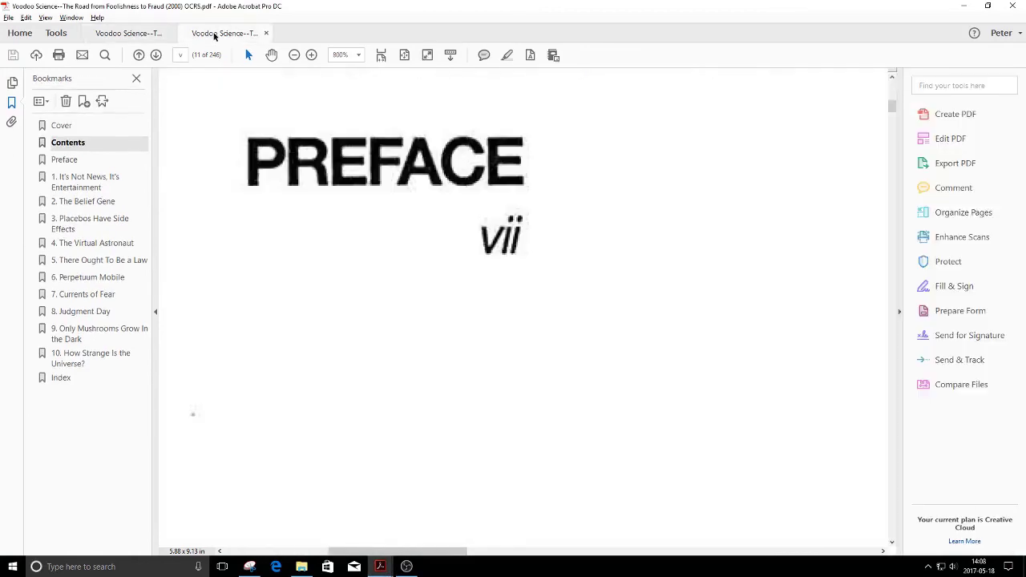
left_click(128, 35)
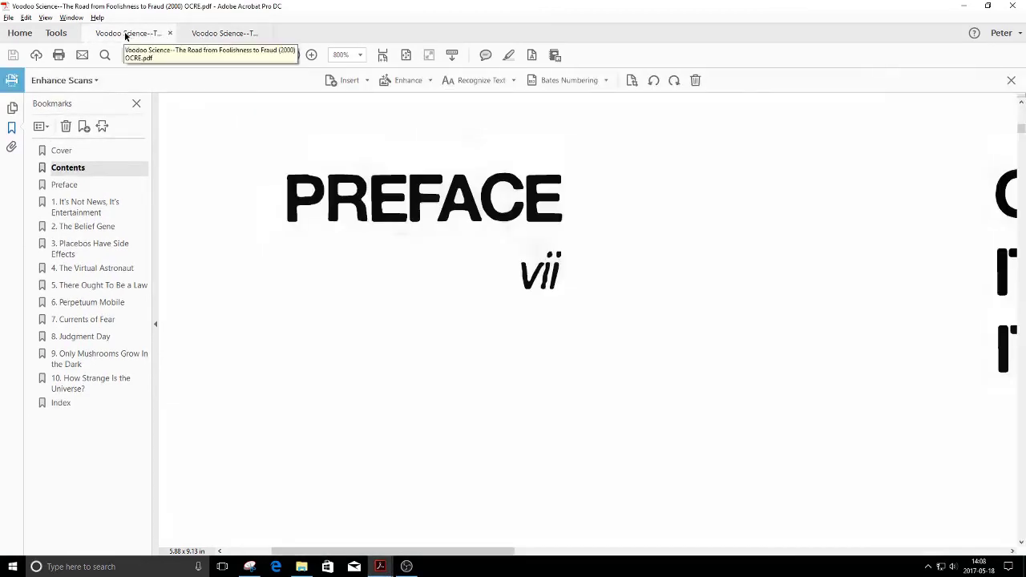
left_click(221, 35)
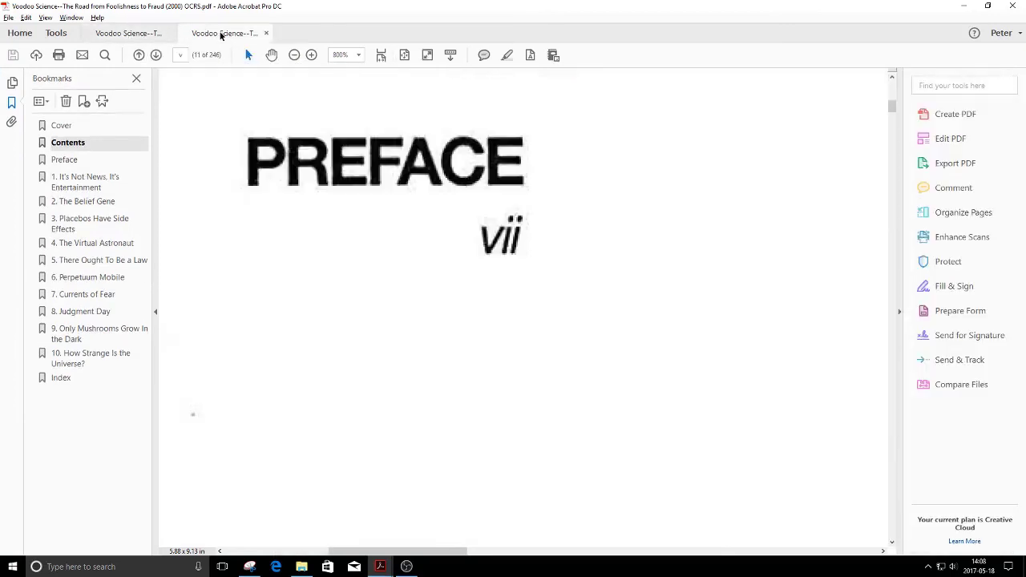
left_click(152, 35)
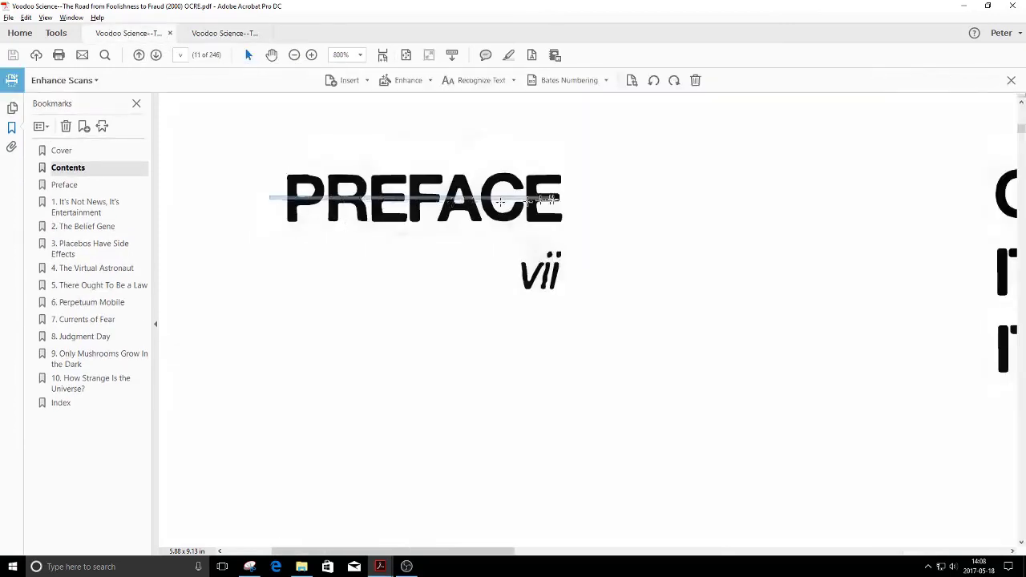
Select the word PREFACE in the OCRE and OCRS PDFs to compare its recognized text and lettering, then clear the selection.
left_click(273, 195)
double_click(380, 199)
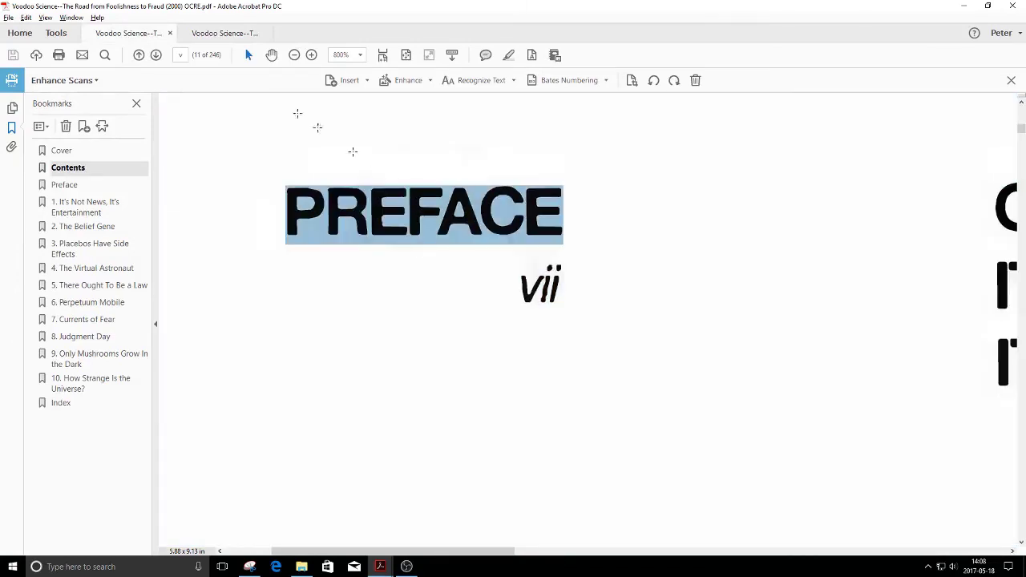
left_click(222, 33)
left_click(362, 146)
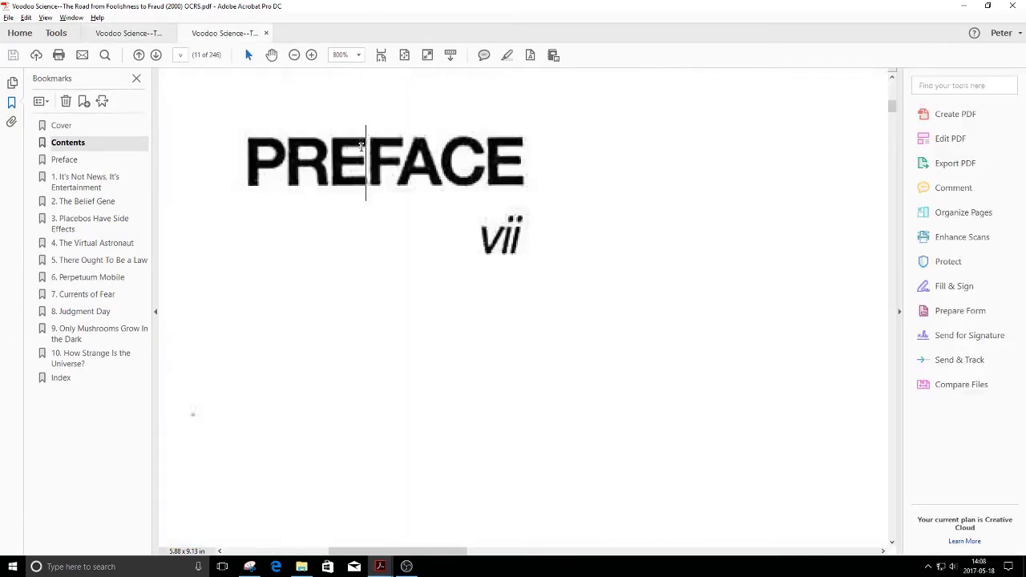
double_click(362, 146)
left_click(313, 190)
left_click(127, 38)
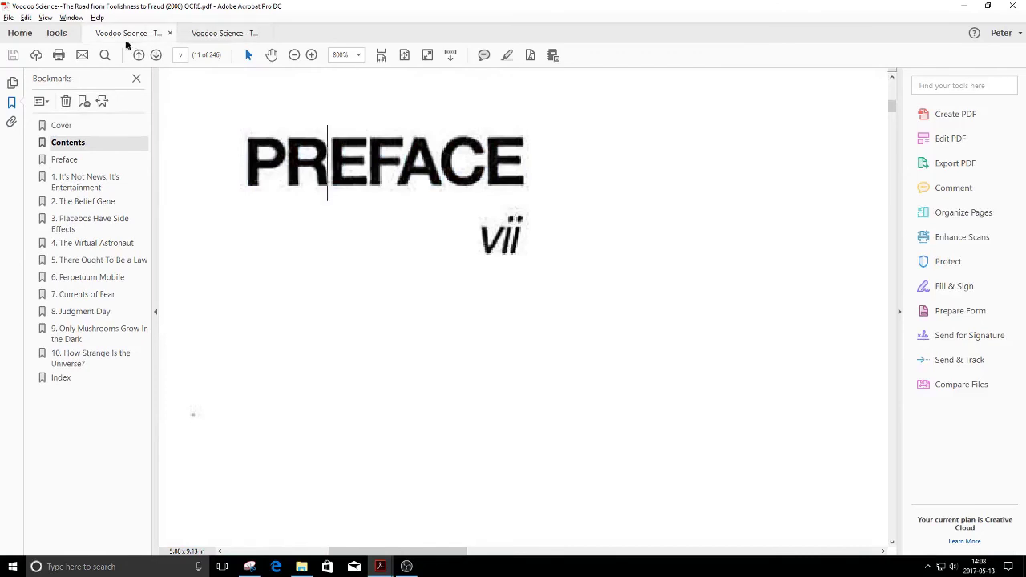
left_click(330, 244)
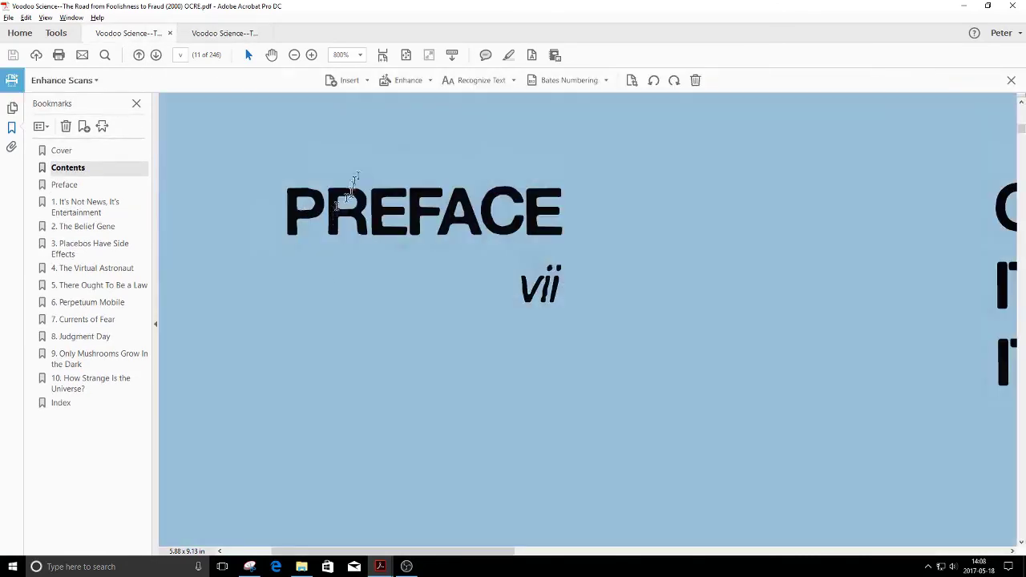
left_click(356, 189)
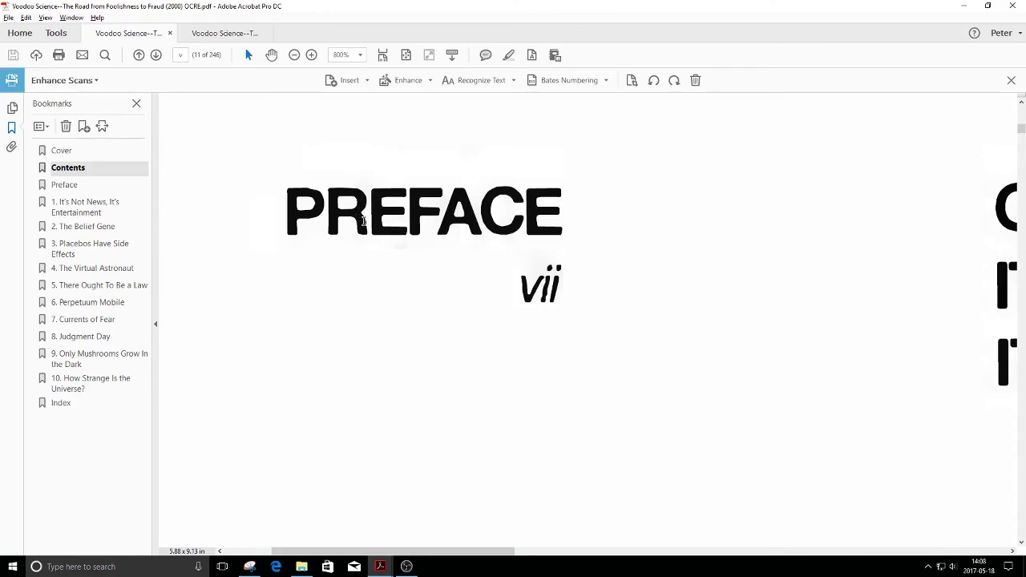
left_click(233, 32)
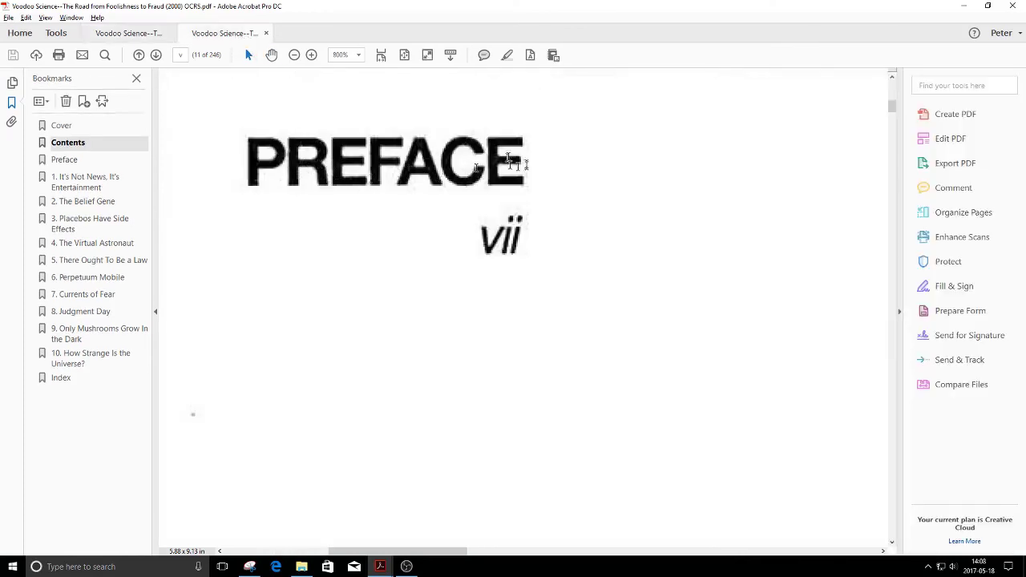
left_click(152, 33)
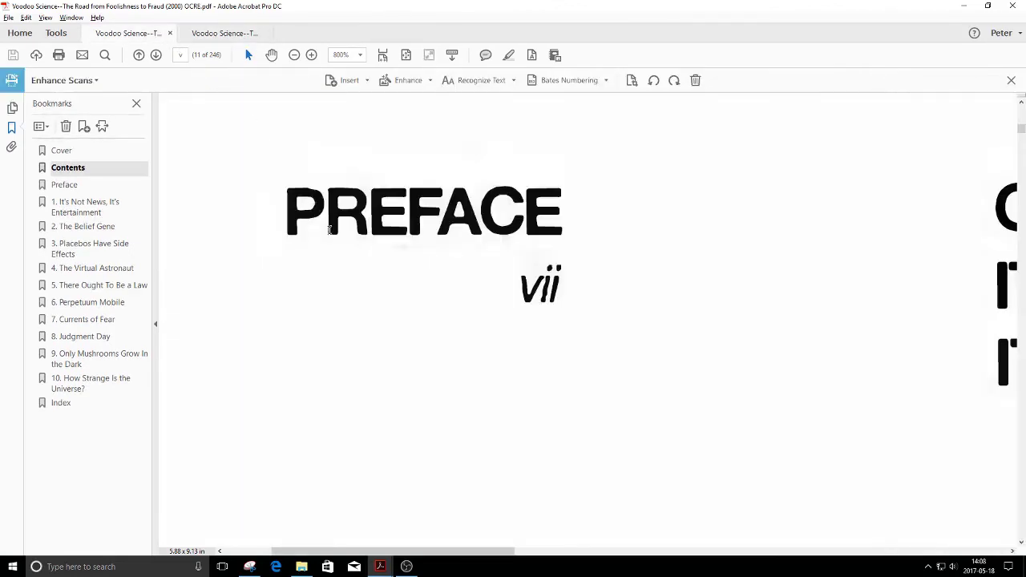
left_click_drag(297, 211, 408, 158)
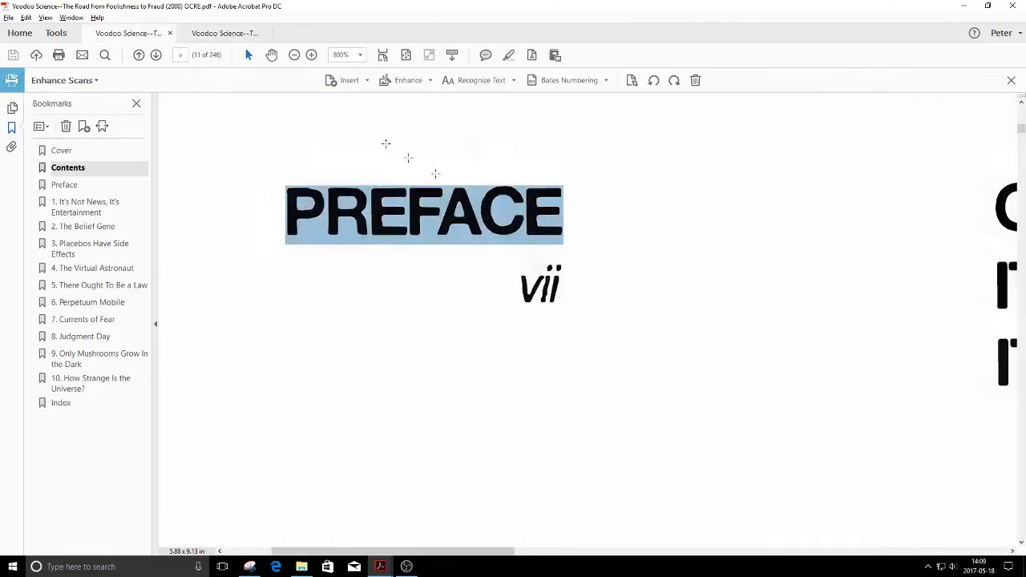
key("Escape")
Magnify the PREFACE lettering to 2400% in both the OCRE and OCRS PDFs and compare the letter edges.
left_click(311, 55)
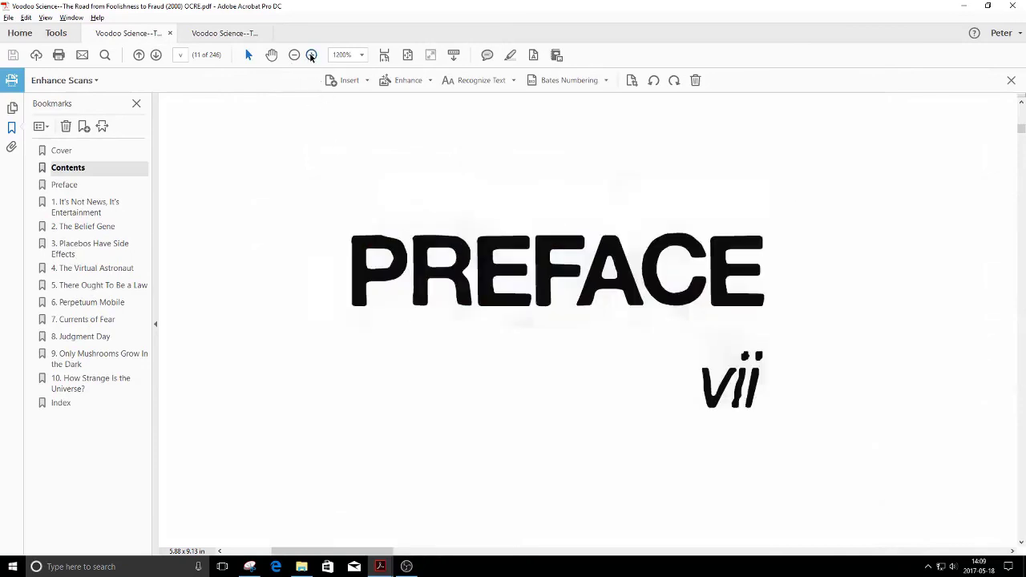
left_click(311, 54)
left_click(312, 55)
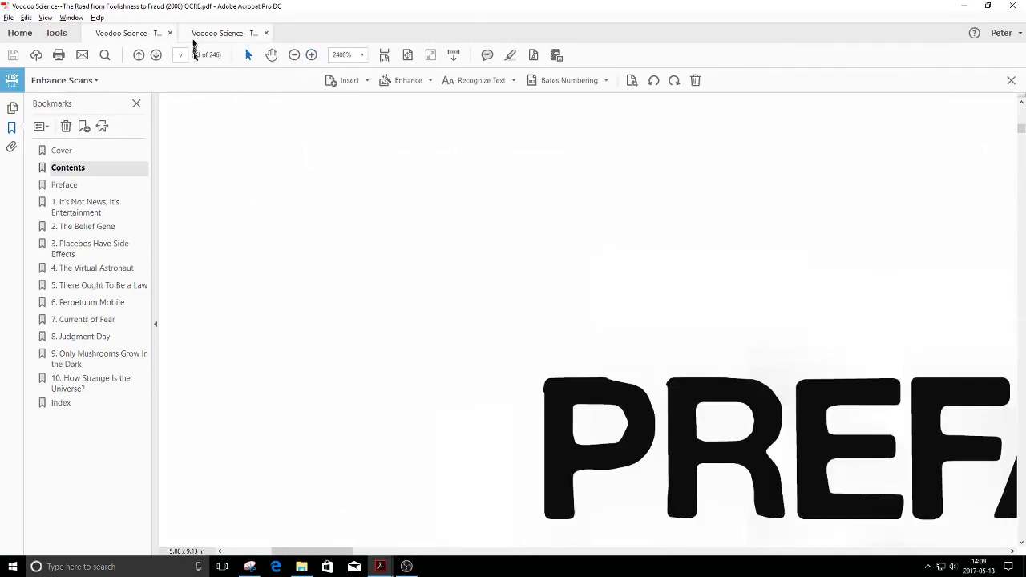
left_click(206, 34)
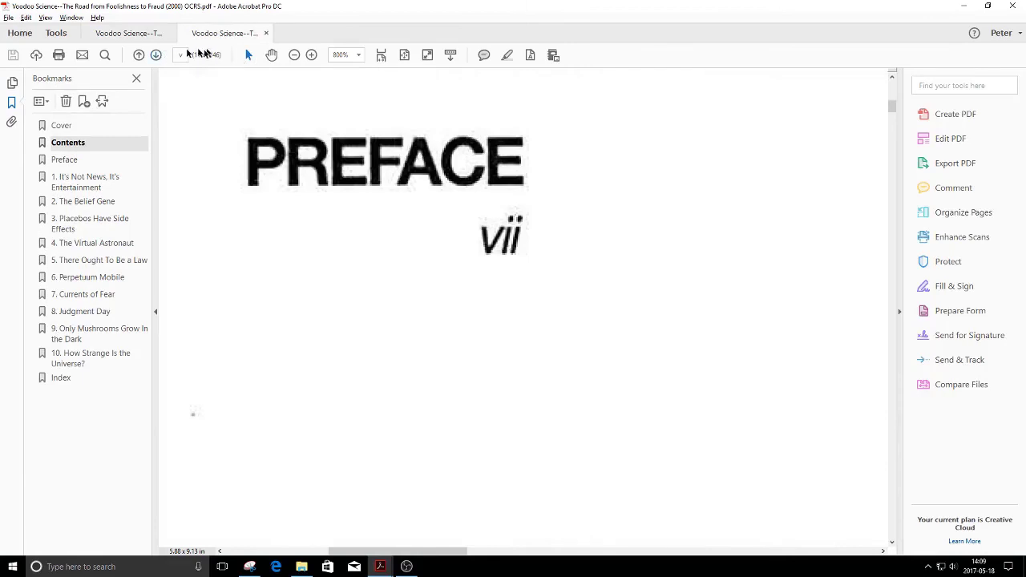
left_click(312, 54)
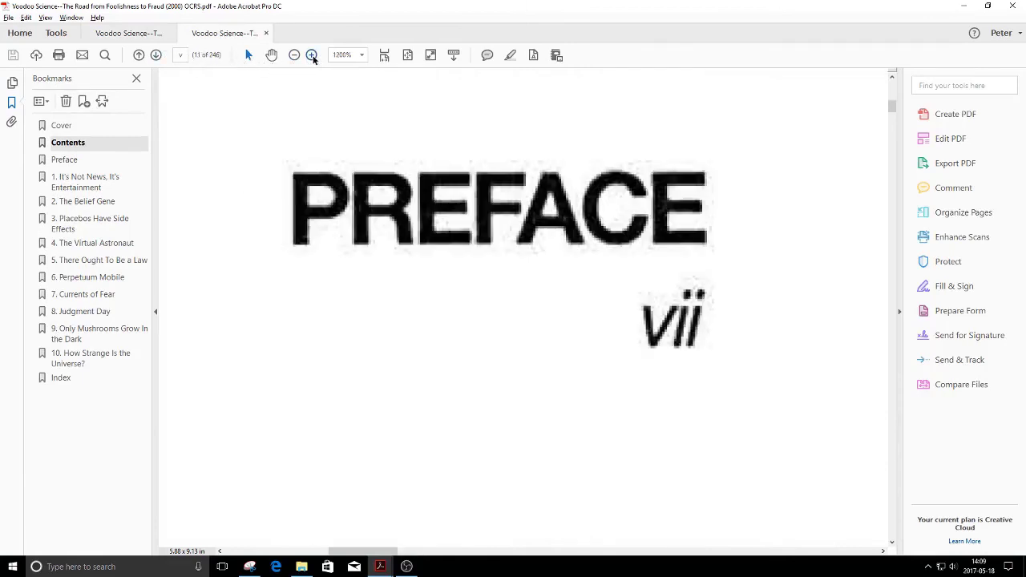
left_click(312, 55)
left_click(312, 54)
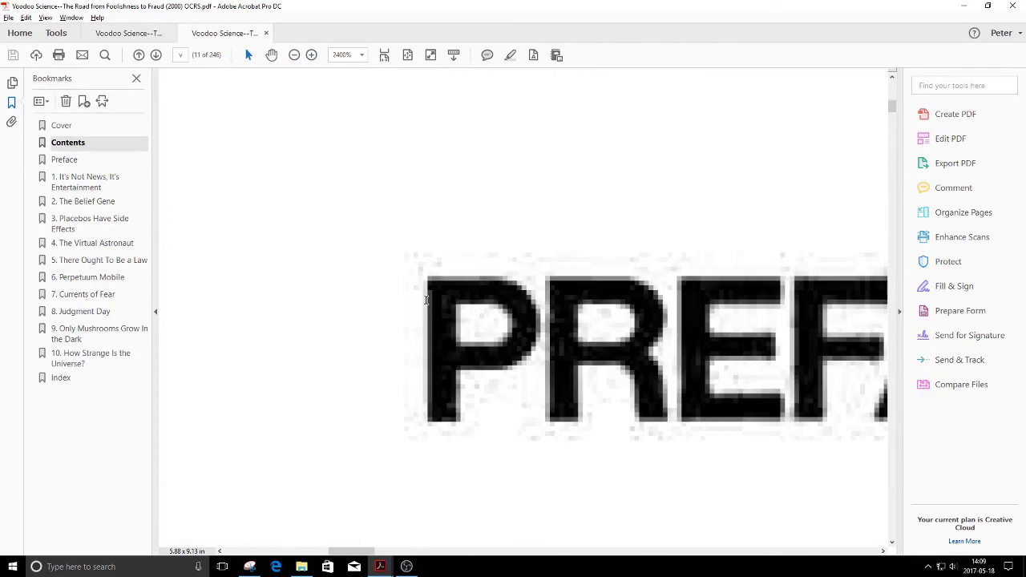
left_click(125, 36)
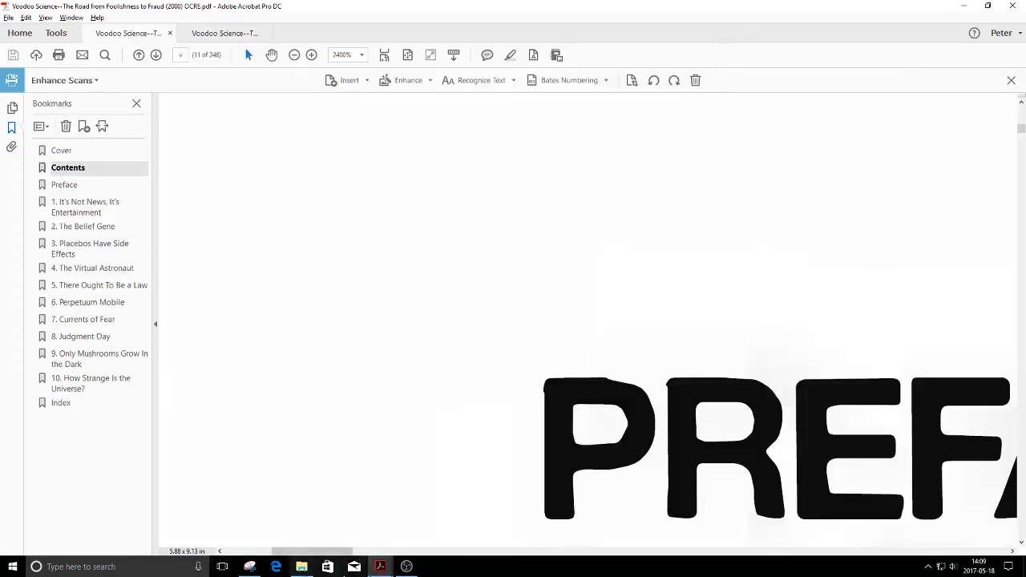
Switch to File Explorer and delete the original scan "Voodoo Science--The Road from Foolishness to Fraud (2000).pdf" from Documents.
left_click(301, 568)
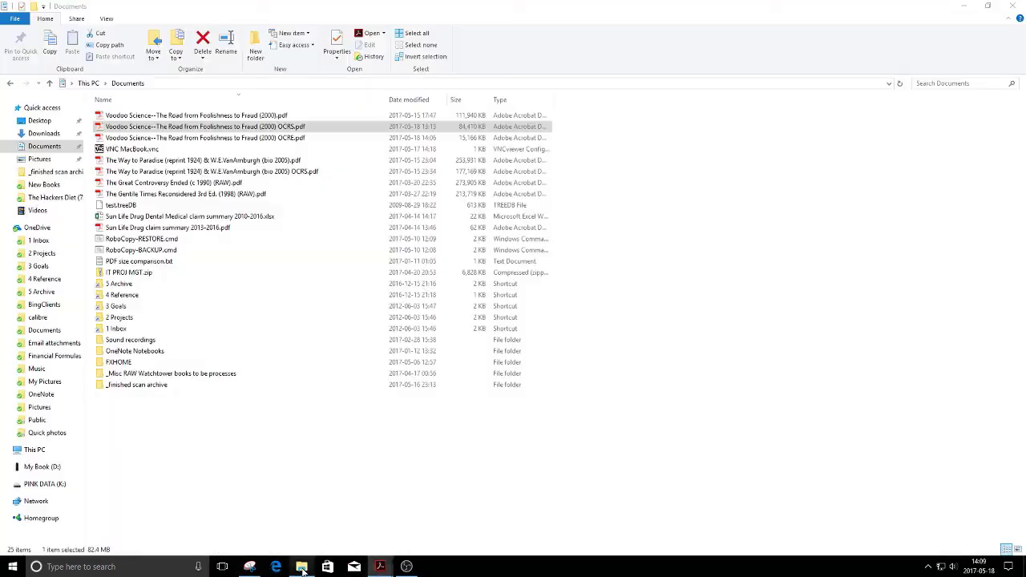
left_click(319, 117)
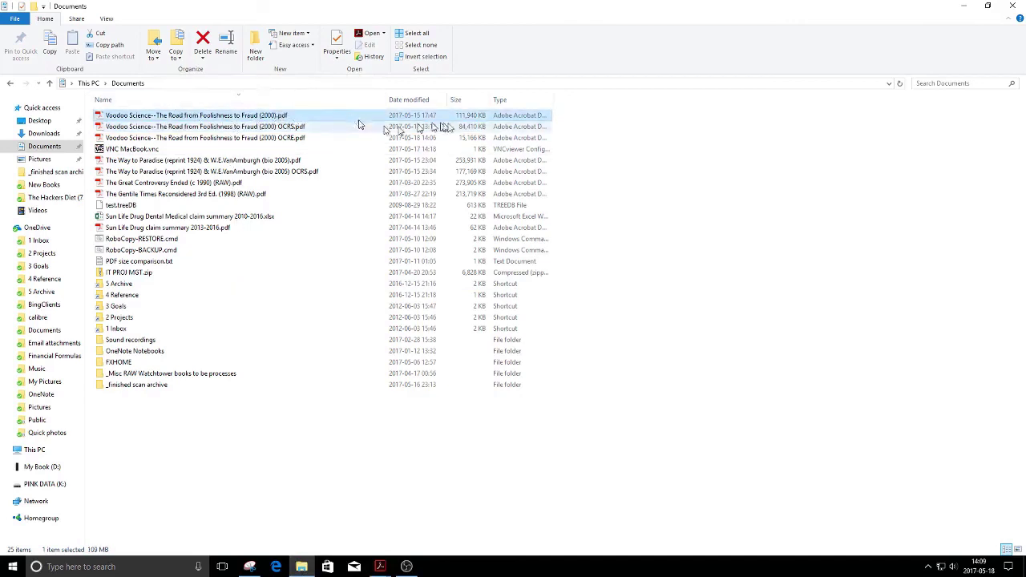
left_click(203, 40)
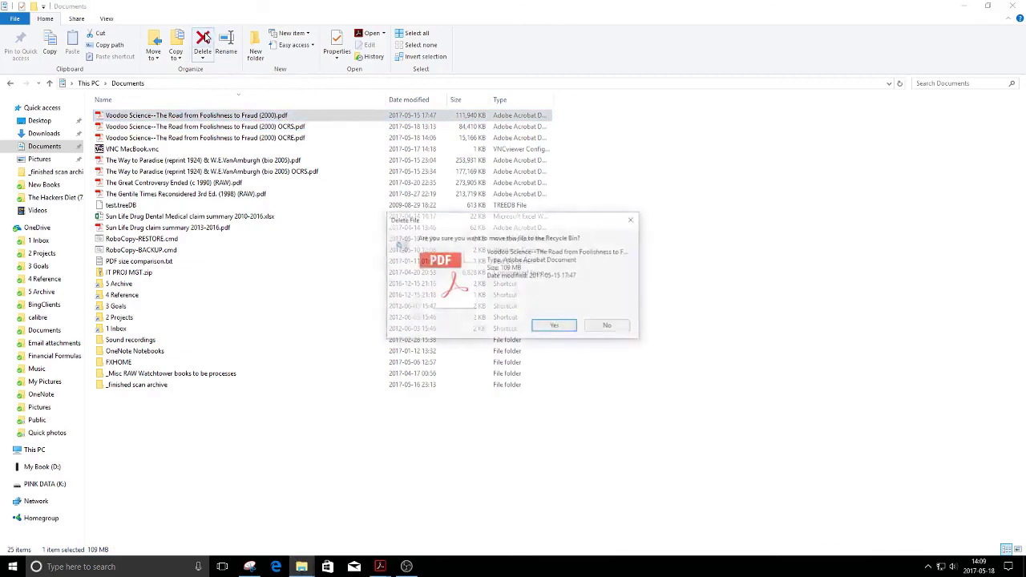
left_click(553, 328)
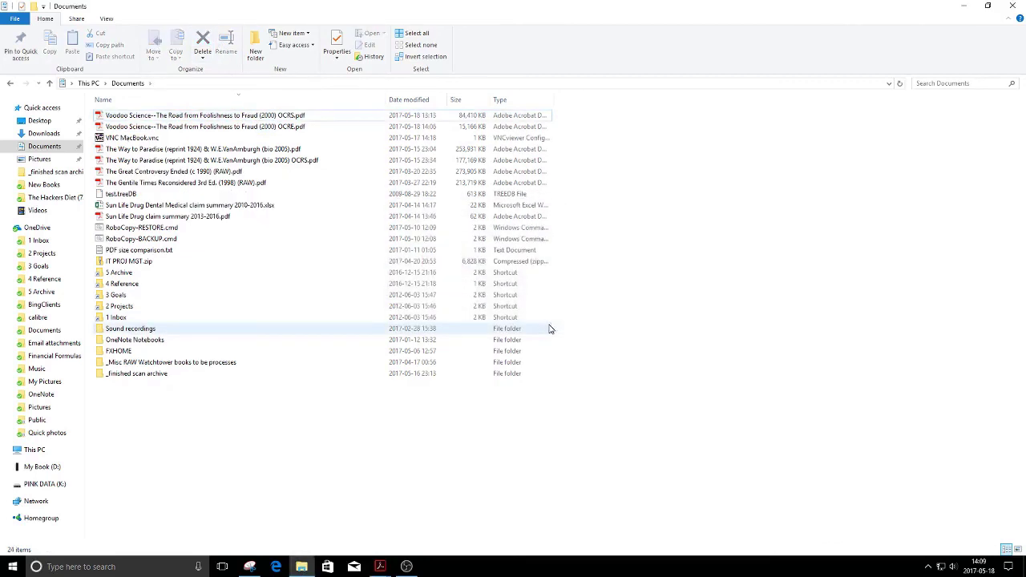
Try to rename the OCRE PDF as "Voodoo Science--The Road from Foolishness to Fraud (2000).pdf", without the OCRE suffix.
left_click(321, 129)
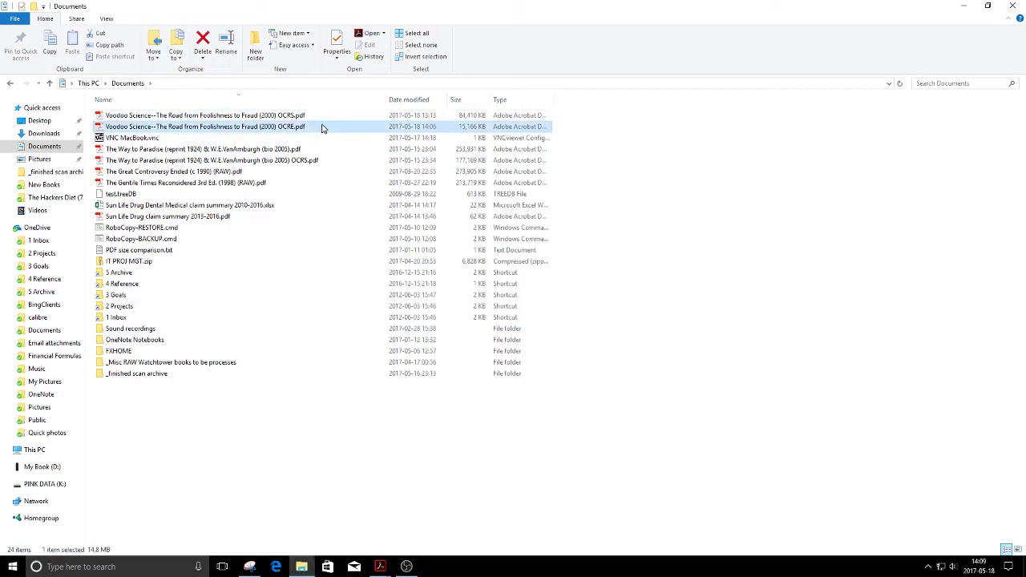
left_click(328, 119)
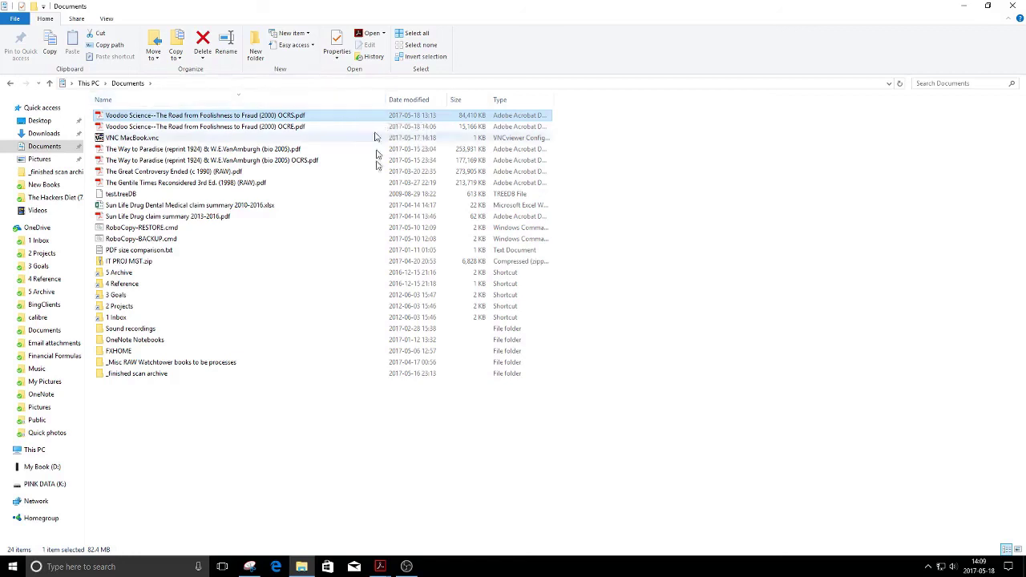
left_click(345, 127)
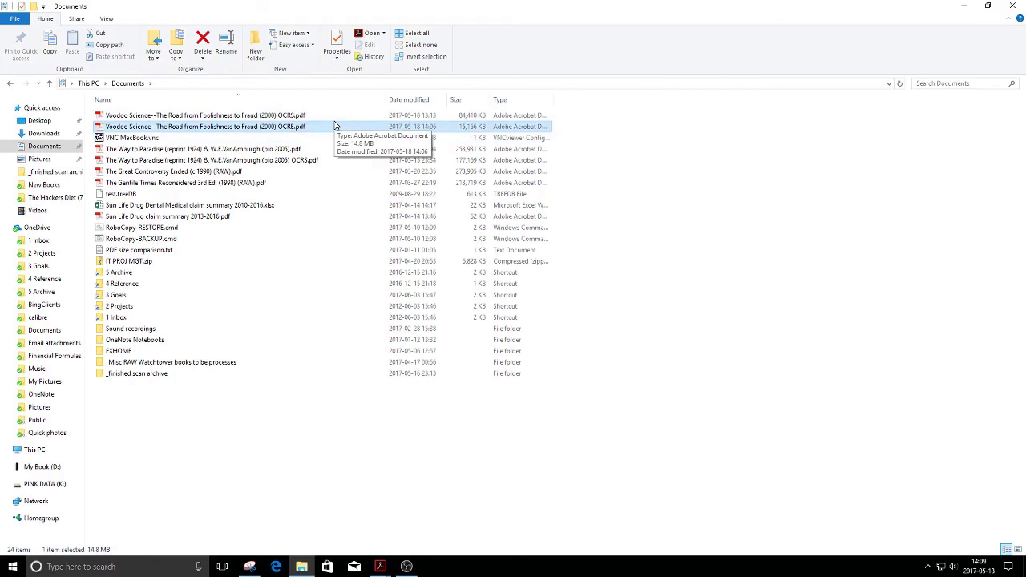
key("F2")
key("Right")
key("BackSpace")
key("BackSpace")
key("BackSpace")
key("BackSpace")
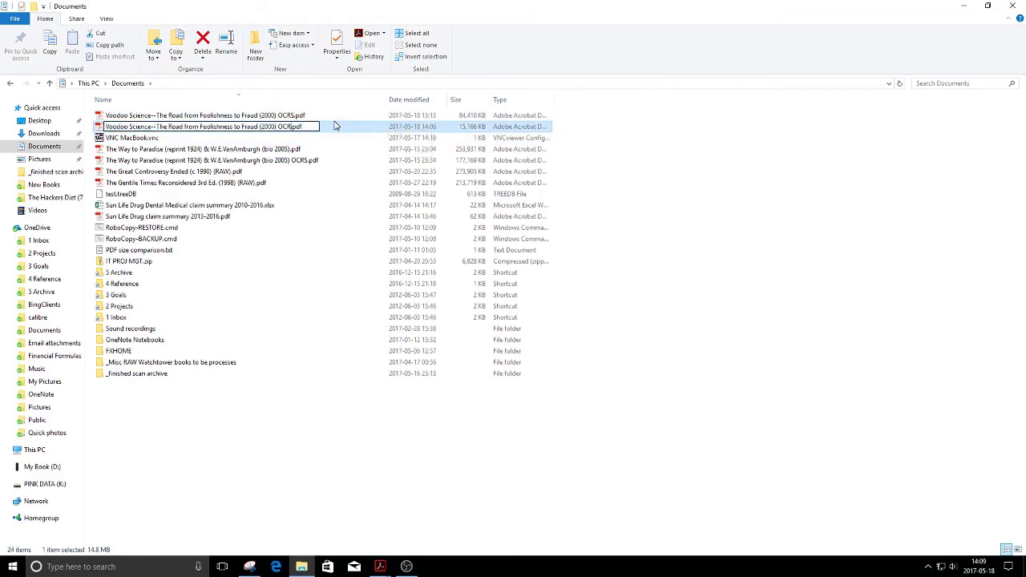
key("BackSpace")
key("Return")
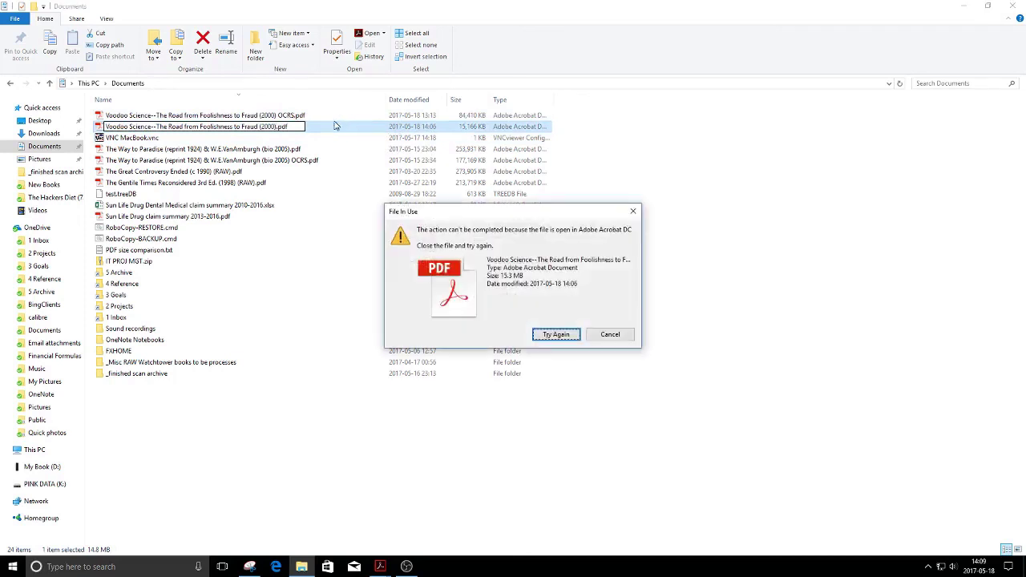
left_click(618, 333)
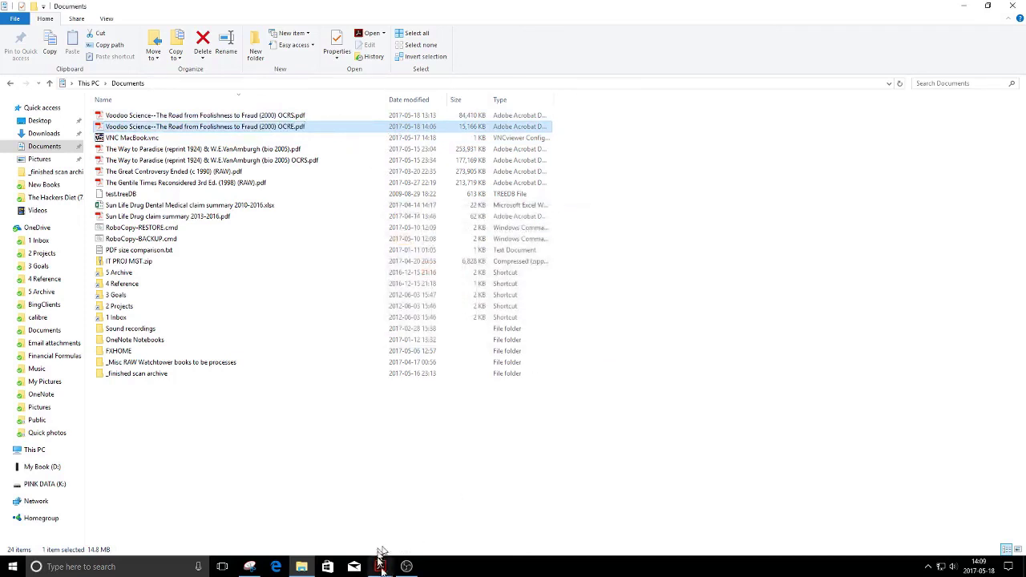
Switch to Adobe Acrobat and close both the OCRS and OCRE Voodoo Science PDFs.
mouse_move(382, 565)
left_click(412, 501)
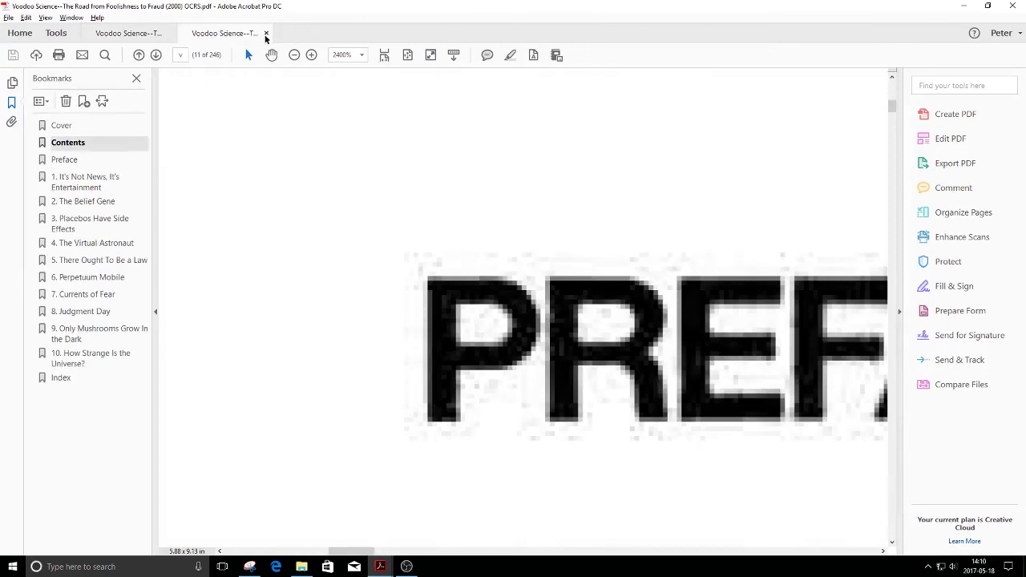
left_click(265, 32)
left_click(167, 33)
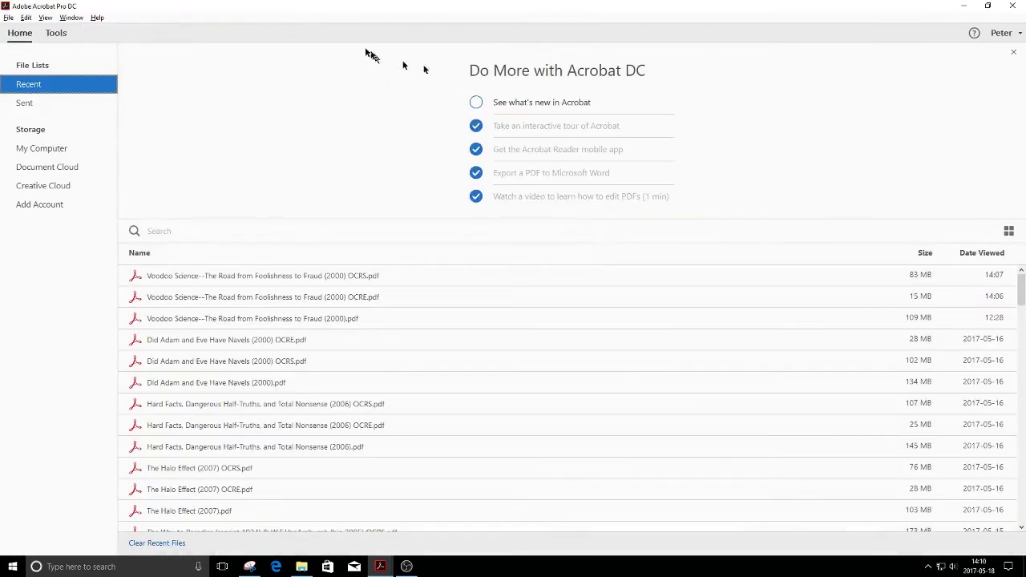
Switch to File Explorer and rename the OCRE PDF as "Voodoo Science--The Road from Foolishness to Fraud (2000).pdf".
left_click(963, 10)
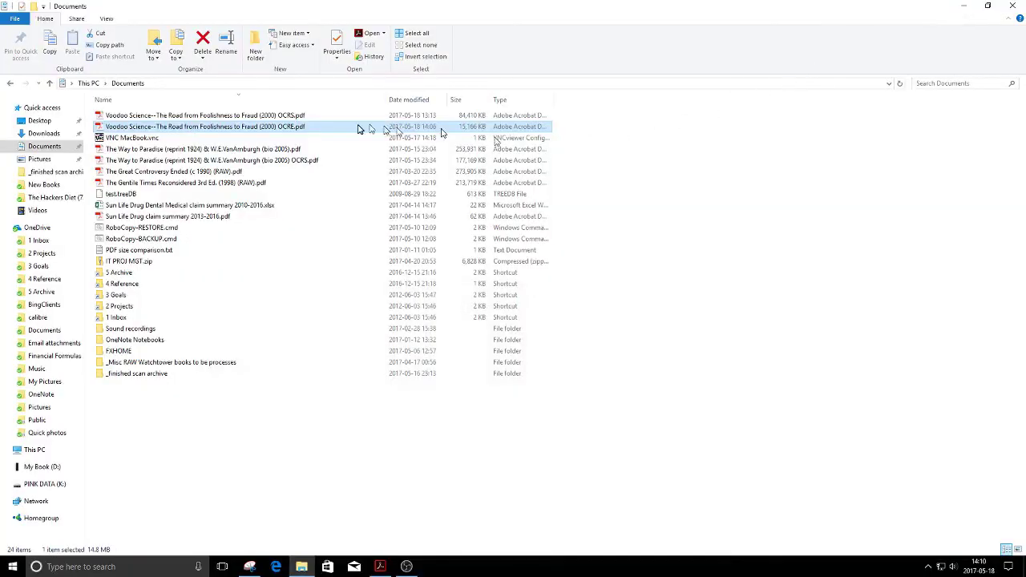
key("F2")
key("Right")
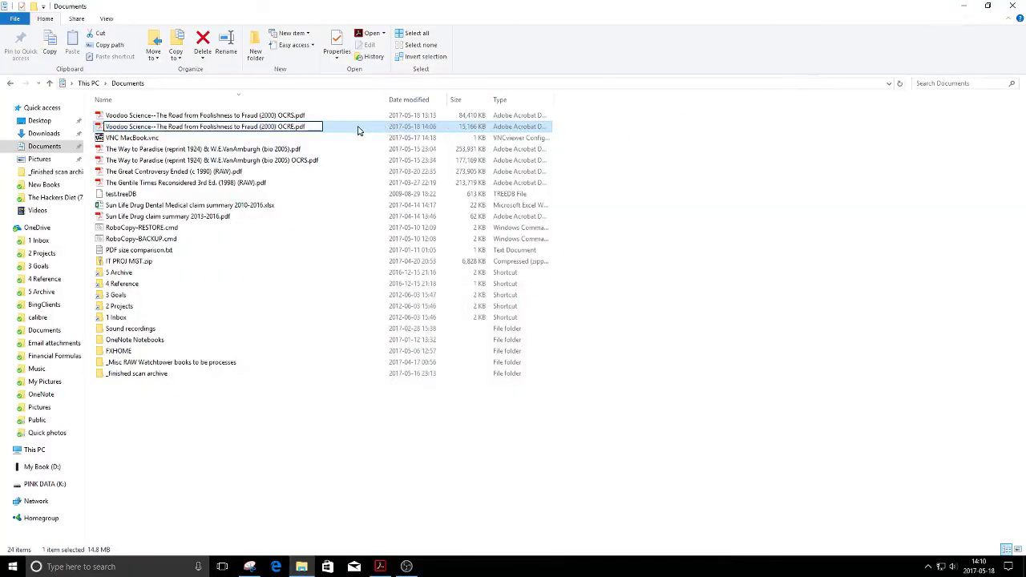
key("BackSpace")
key("BackSpace")
key("BackSpace")
key("BackSpace")
key("BackSpace")
key("Return")
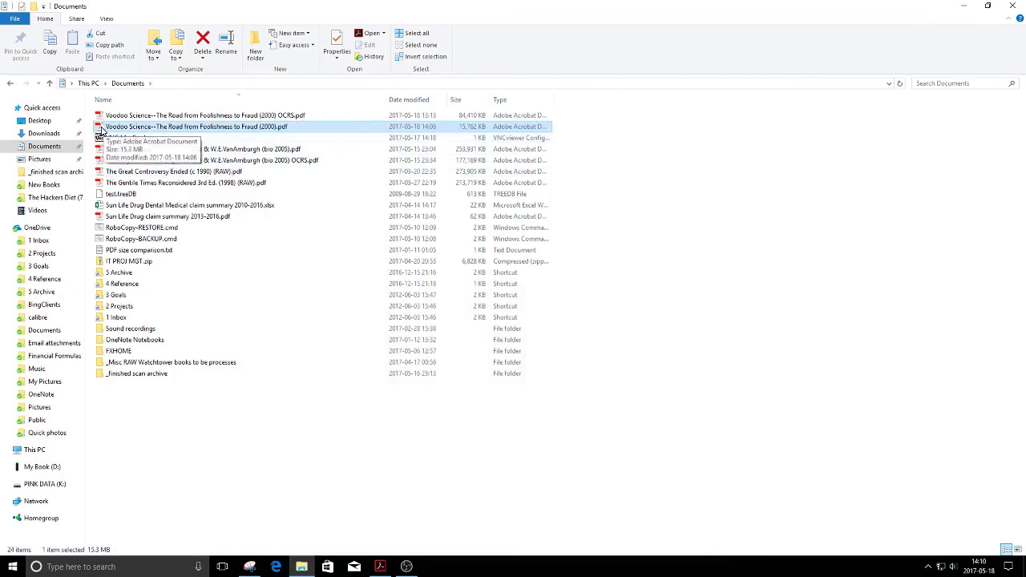
Copy the renamed Voodoo Science PDF into New Books, and move both it and the OCRS version into the _finished scan archive folder.
left_click_drag(101, 130, 61, 189)
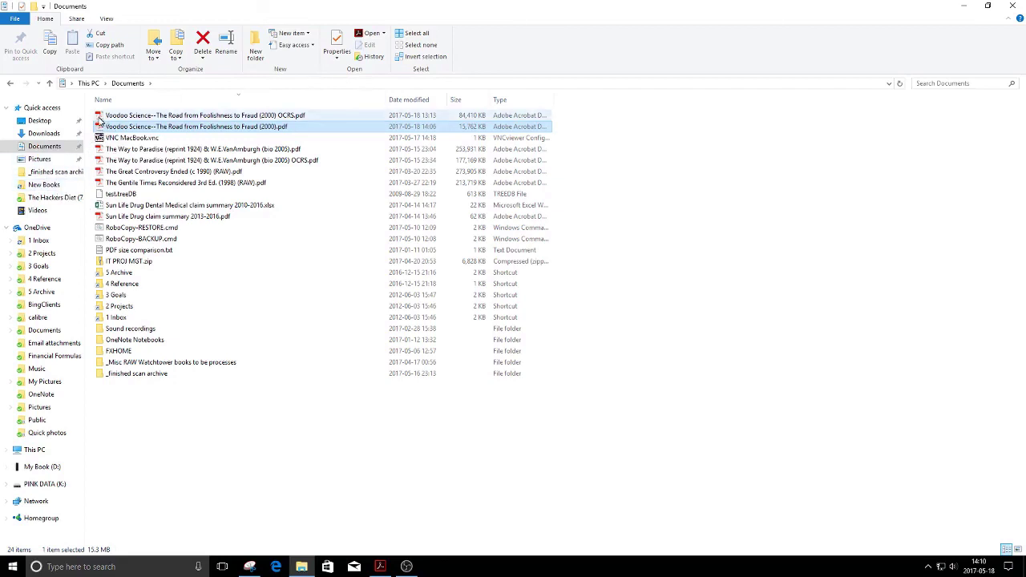
left_click(99, 119, "ctrl")
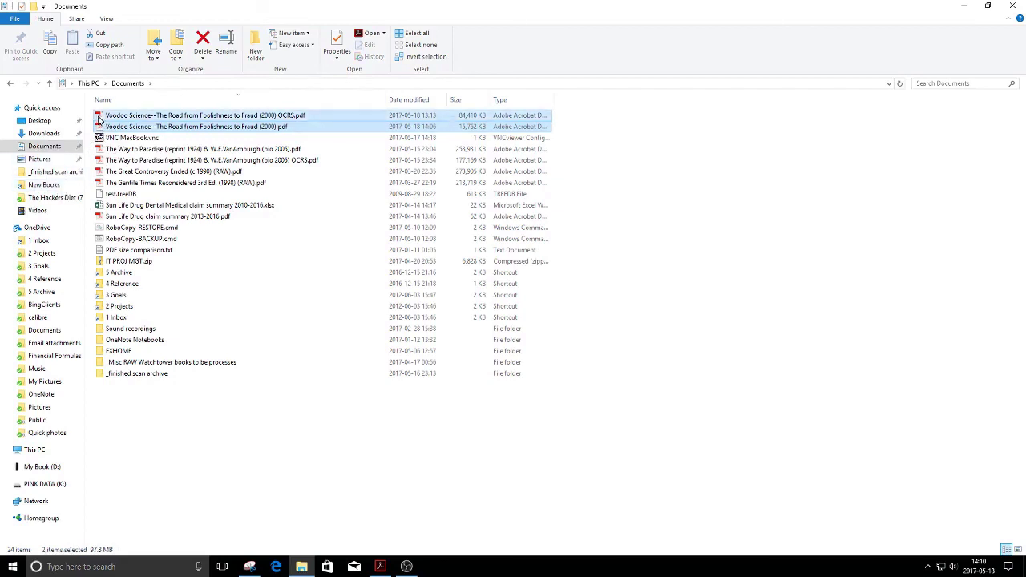
left_click_drag(100, 119, 151, 374)
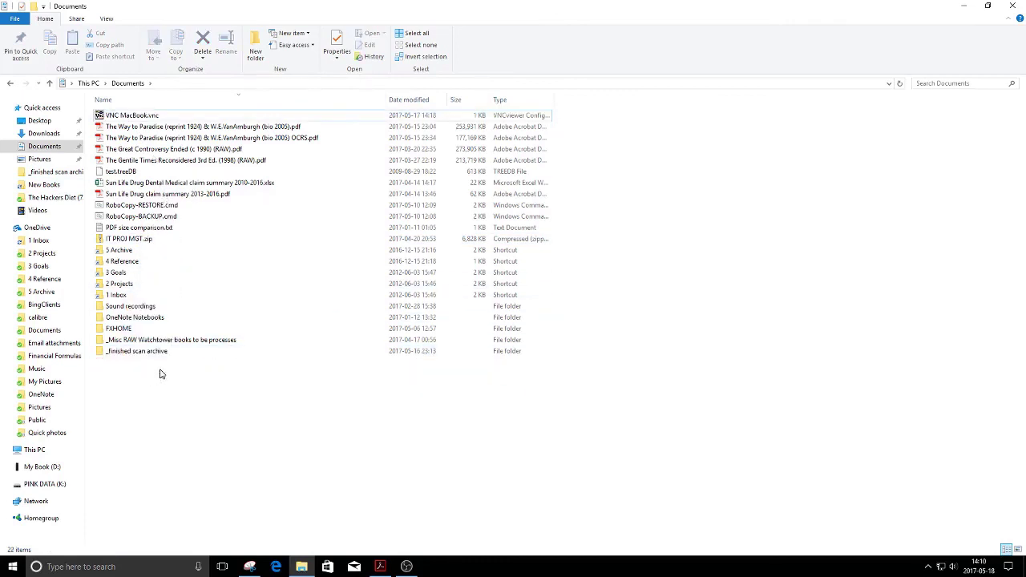